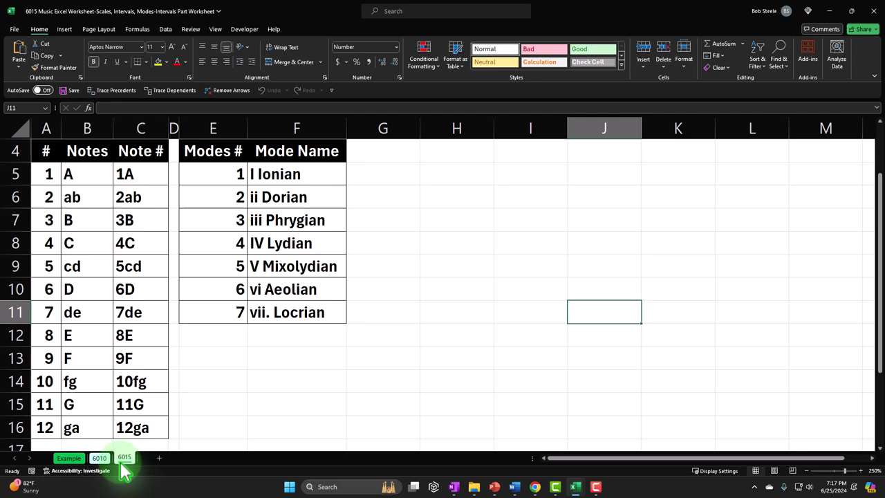
# - Open the Example sheet and examine its finished tables from the interval list across to the numbered grid in columns AR to BM
pyautogui.click(66, 458)
pyautogui.click(276, 179)
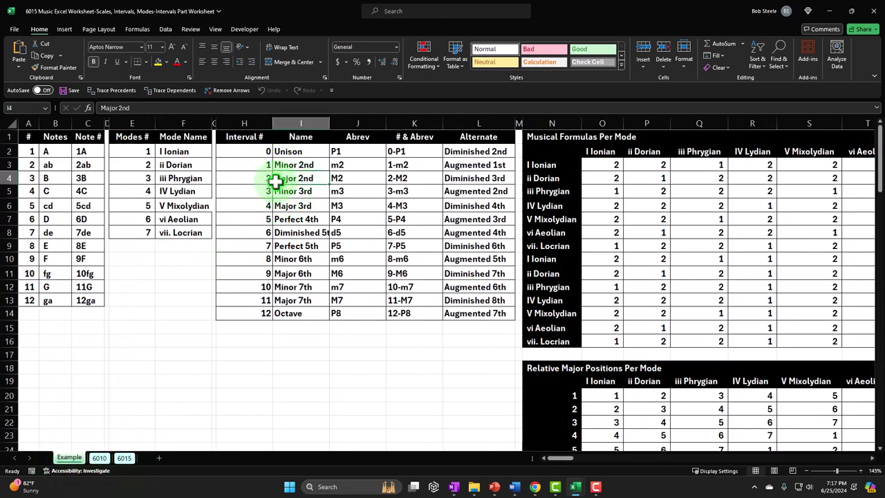
pyautogui.press('Right')
pyautogui.press('Right')
pyautogui.press('Right')
pyautogui.press('Right')
pyautogui.press('Right')
pyautogui.press('Right')
pyautogui.press('Right')
pyautogui.press('Right')
pyautogui.press('Right')
pyautogui.press('Right')
pyautogui.press('Right')
pyautogui.press('Right')
pyautogui.press('Right')
pyautogui.press('Right')
pyautogui.press('Right')
pyautogui.press('Right')
pyautogui.press('Right')
pyautogui.press('Right')
pyautogui.press('Right')
pyautogui.press('Right')
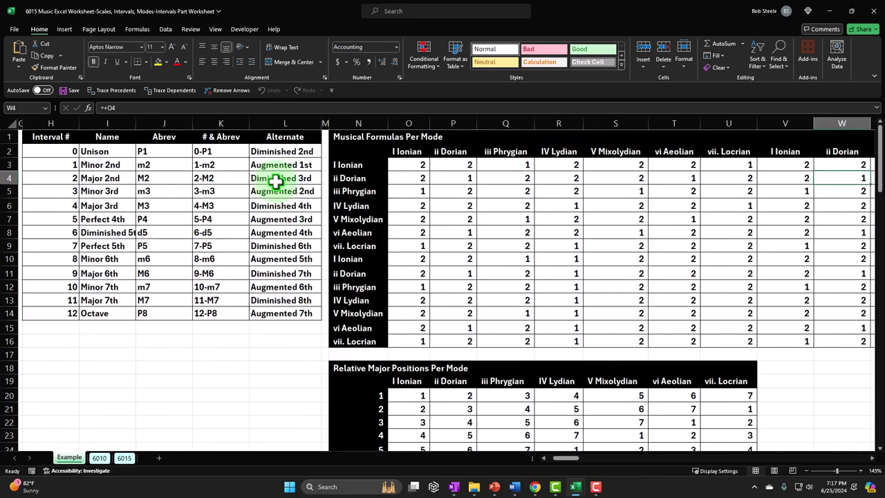
pyautogui.press('Right')
pyautogui.press('Right')
pyautogui.press('Right')
pyautogui.press('Right')
pyautogui.press('Right')
pyautogui.press('Right')
pyautogui.press('Right')
pyautogui.press('Right')
pyautogui.press('Right')
pyautogui.press('Right')
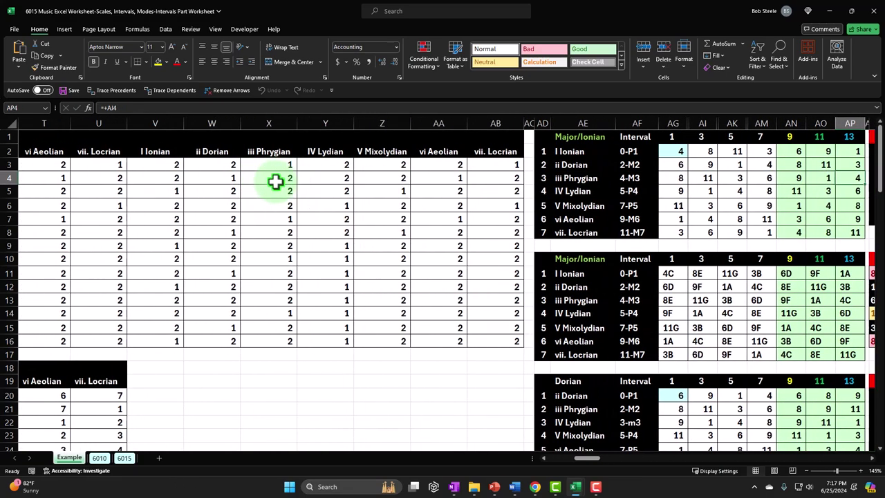
pyautogui.press('Right')
pyautogui.press('Right')
pyautogui.press('Right')
pyautogui.press('Right')
pyautogui.press('Right')
pyautogui.press('Right')
pyautogui.press('Right')
pyautogui.press('Right')
pyautogui.press('Right')
pyautogui.press('Right')
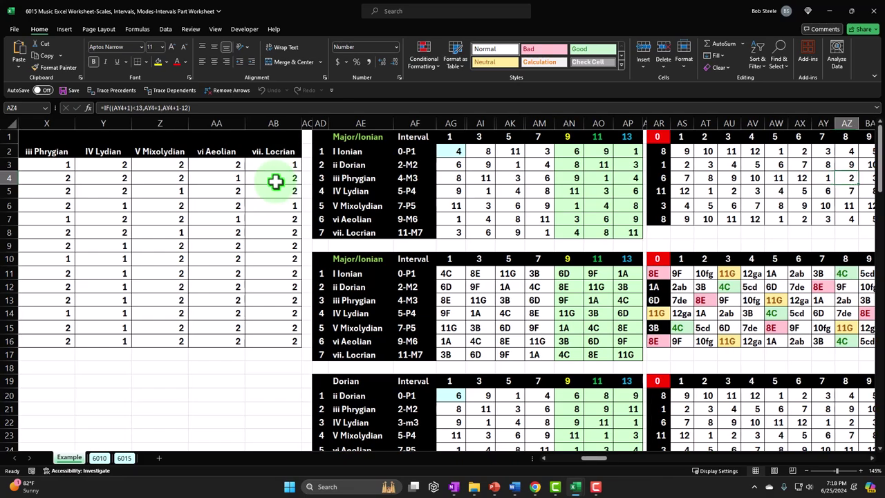
pyautogui.press('Right')
pyautogui.press('Right')
pyautogui.press('Right')
pyautogui.press('Right')
pyautogui.press('Right')
pyautogui.press('Right')
pyautogui.press('Right')
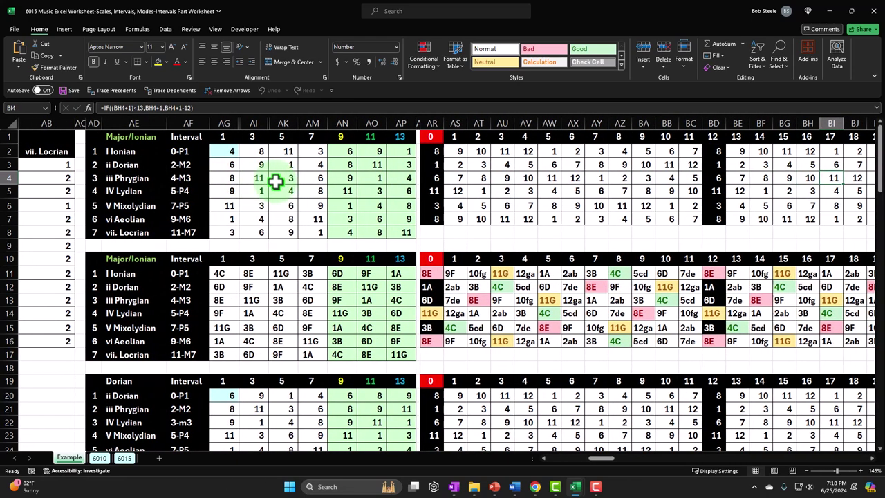
pyautogui.press('Right')
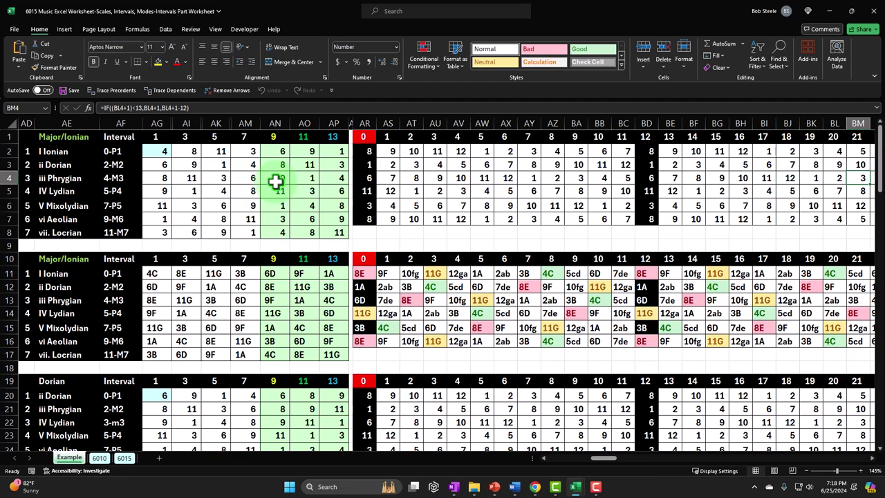
# - Examine the Major/Ionian note table in rows 10 to 17 and the color-coded note grid in columns AR to BD
pyautogui.scroll(-2, 326, 286)
pyautogui.scroll(-1, 330, 287)
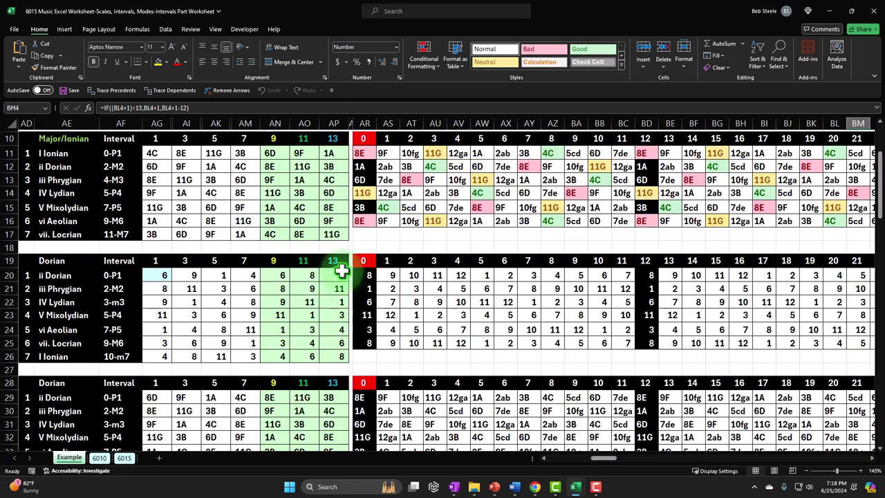
pyautogui.click(364, 137)
pyautogui.moveTo(364, 138); pyautogui.dragTo(640, 221)
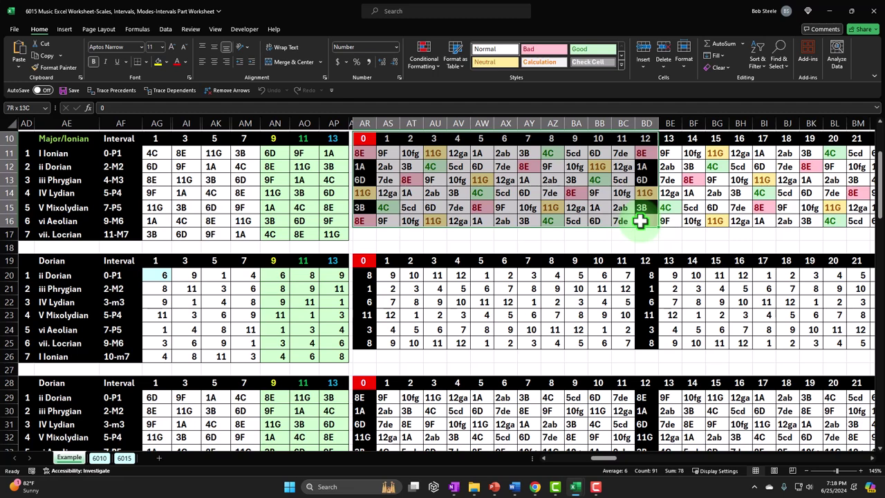
pyautogui.click(360, 153)
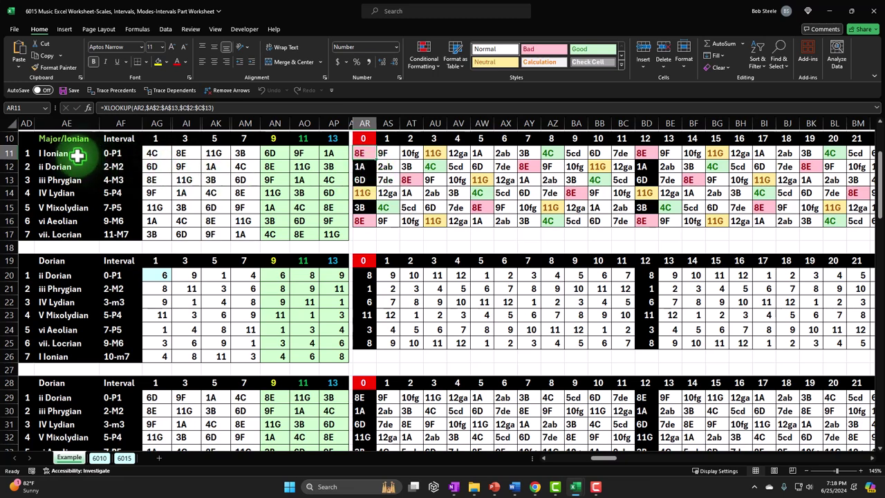
pyautogui.moveTo(152, 153); pyautogui.dragTo(148, 223)
pyautogui.moveTo(113, 154); pyautogui.dragTo(117, 220)
pyautogui.moveTo(55, 154); pyautogui.dragTo(67, 228)
pyautogui.moveTo(25, 154); pyautogui.dragTo(24, 230)
pyautogui.moveTo(154, 154); pyautogui.dragTo(287, 154)
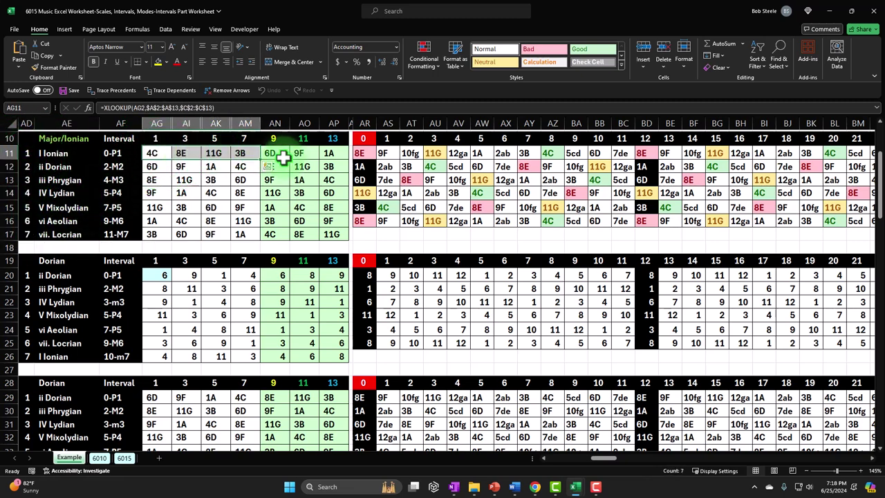
pyautogui.click(360, 152)
pyautogui.moveTo(361, 152); pyautogui.dragTo(642, 212)
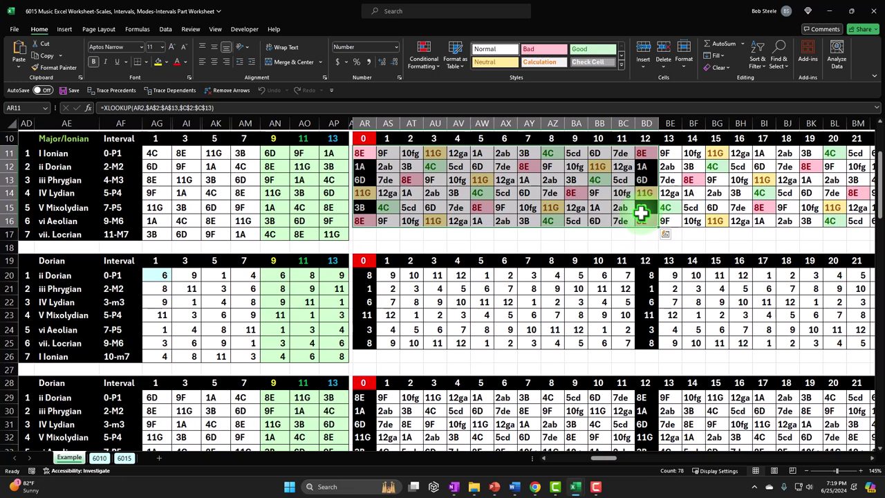
# - Review the Example sheet's tables from column A onward: notes, modes, intervals, musical formulas per mode and Major/Ionian
pyautogui.hotkey('ctrl', 'Left')
pyautogui.hotkey('ctrl', 'Left')
pyautogui.hotkey('ctrl', 'Left')
pyautogui.hotkey('ctrl', 'Left')
pyautogui.hotkey('ctrl', 'Left')
pyautogui.hotkey('ctrl', 'Left')
pyautogui.hotkey('ctrl', 'Left')
pyautogui.scroll(3, 229, 345)
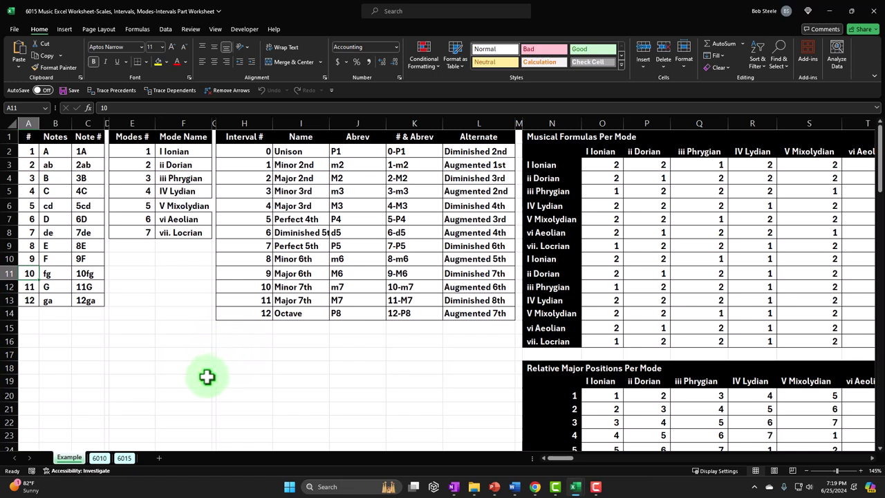
pyautogui.moveTo(28, 136); pyautogui.dragTo(192, 332)
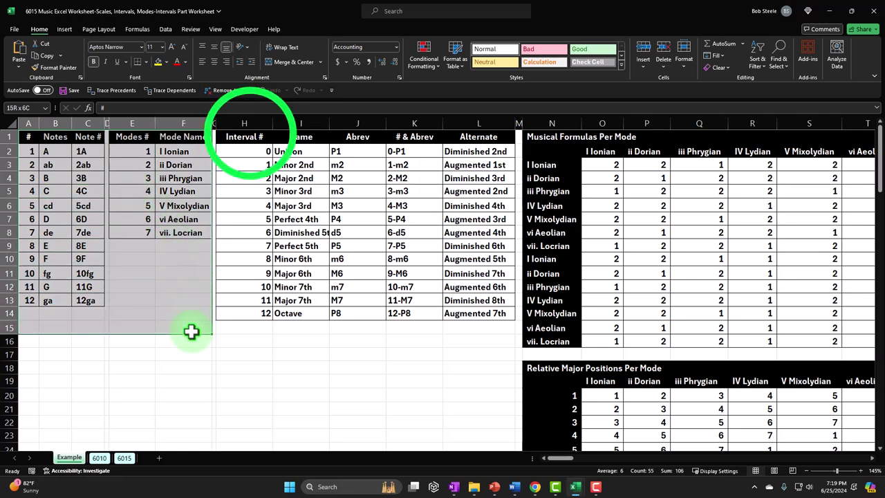
pyautogui.moveTo(242, 136); pyautogui.dragTo(482, 323)
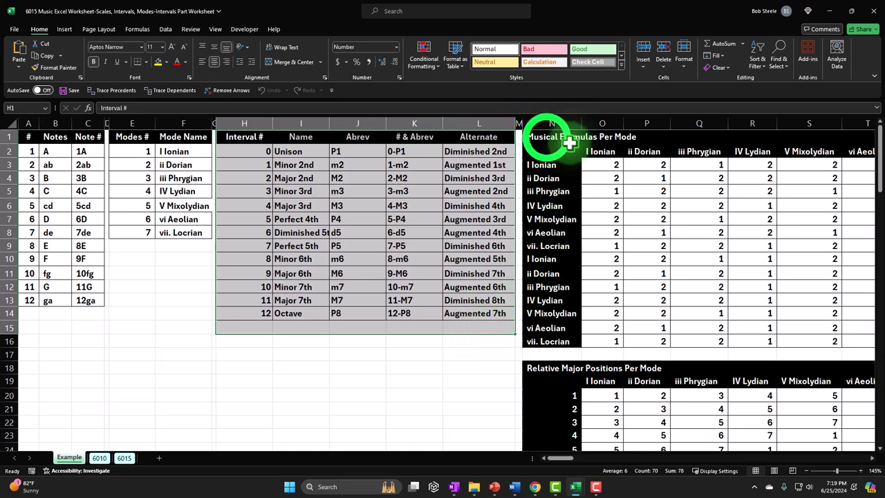
pyautogui.moveTo(551, 141); pyautogui.dragTo(812, 241)
pyautogui.click(772, 408)
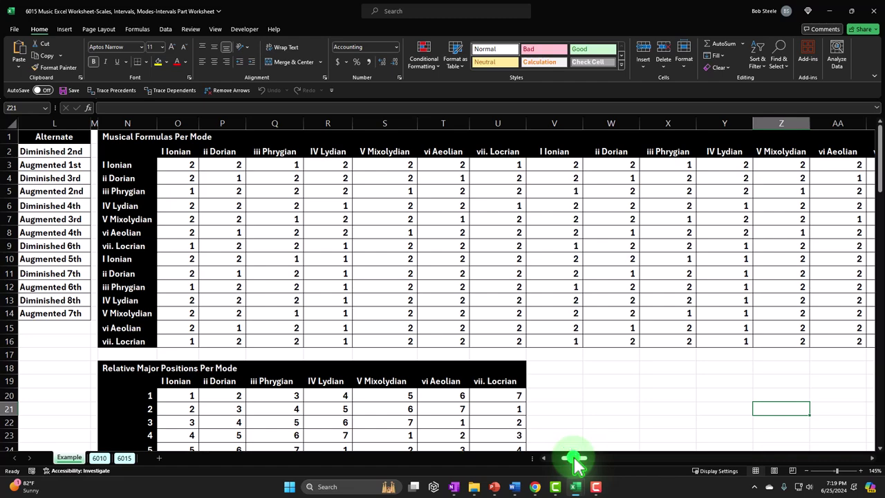
pyautogui.moveTo(573, 458); pyautogui.dragTo(594, 458)
pyautogui.moveTo(206, 136); pyautogui.dragTo(510, 351)
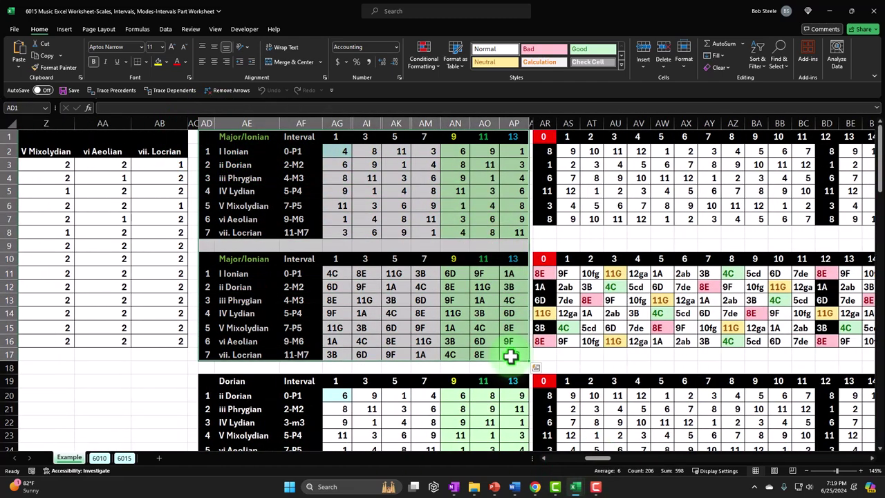
pyautogui.moveTo(609, 459); pyautogui.dragTo(510, 458)
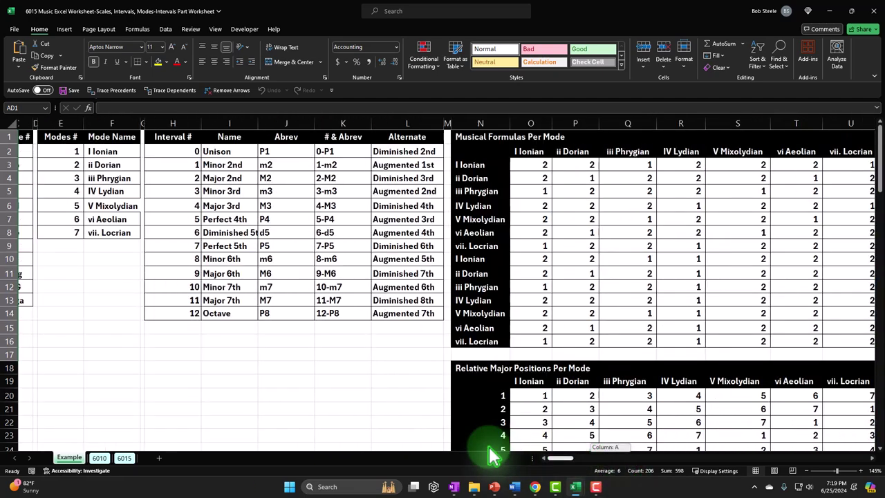
# - Open the 6015 sheet and examine the numbered notes table, the mode numbers and the Ionian mode name formula
pyautogui.click(136, 466)
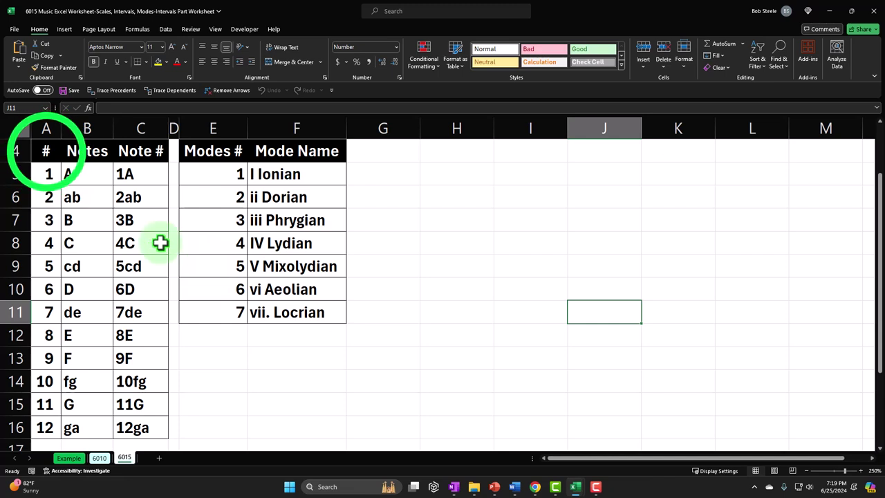
pyautogui.moveTo(46, 151); pyautogui.dragTo(144, 315)
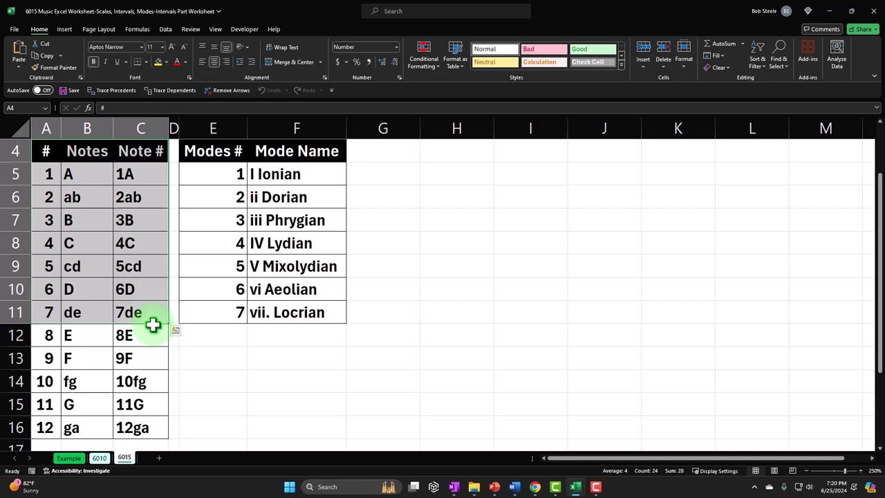
pyautogui.click(71, 174)
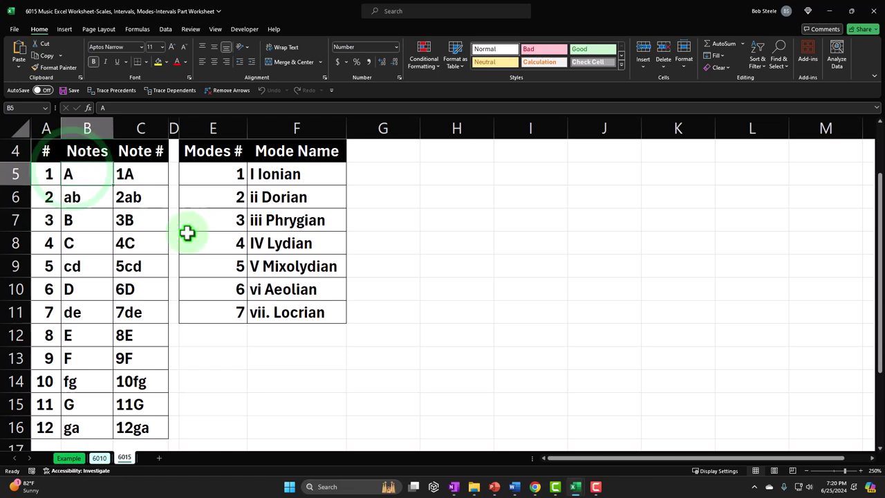
pyautogui.moveTo(48, 174); pyautogui.dragTo(52, 407)
pyautogui.click(88, 175)
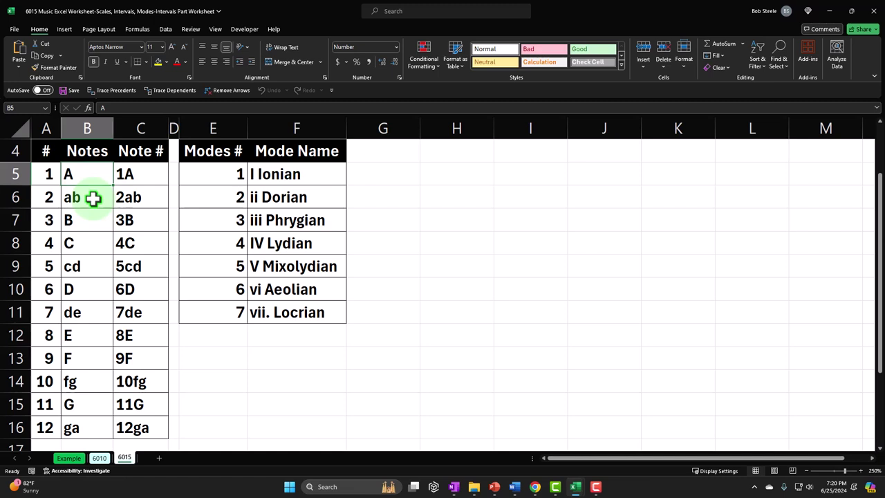
pyautogui.click(44, 173)
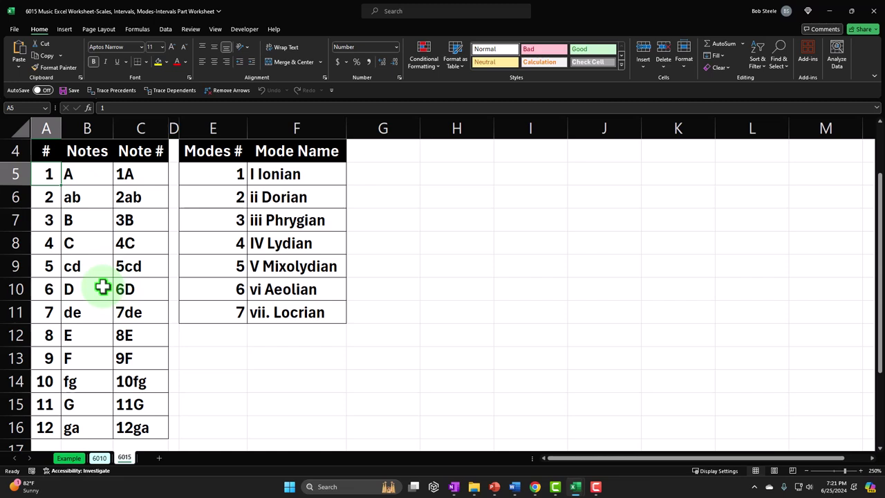
pyautogui.press('Down')
pyautogui.press('Down')
pyautogui.press('Down')
pyautogui.press('Right')
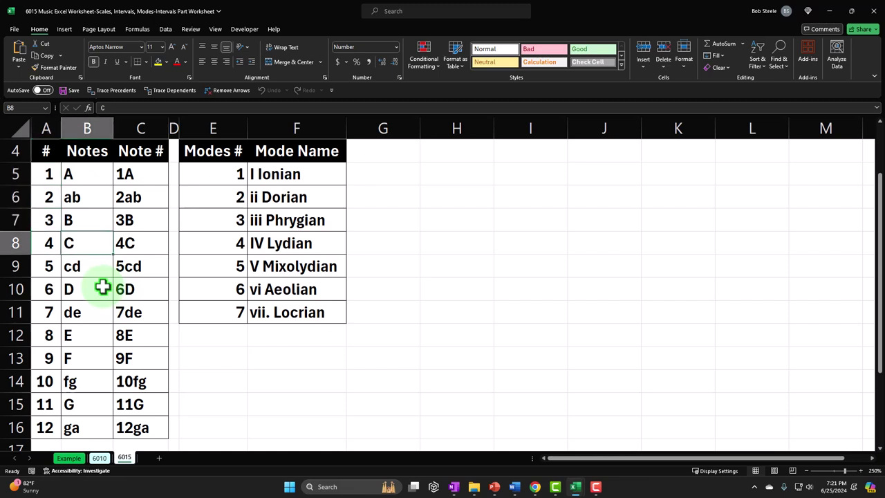
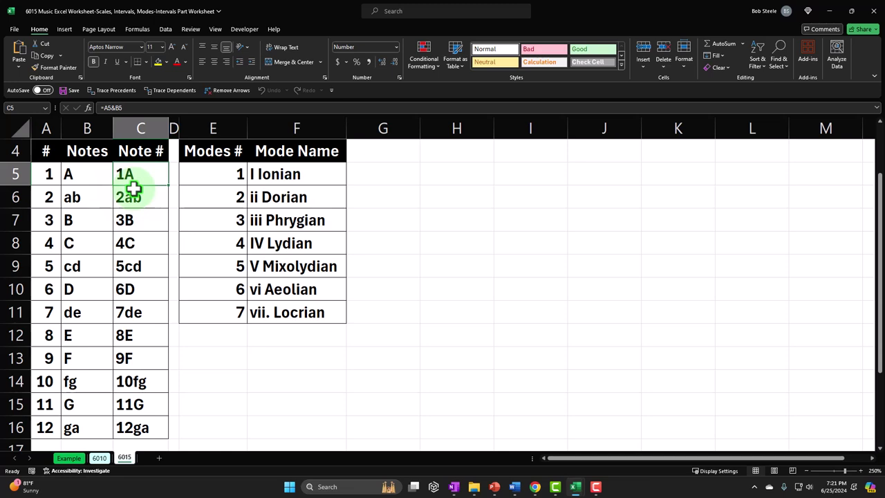
pyautogui.click(207, 180)
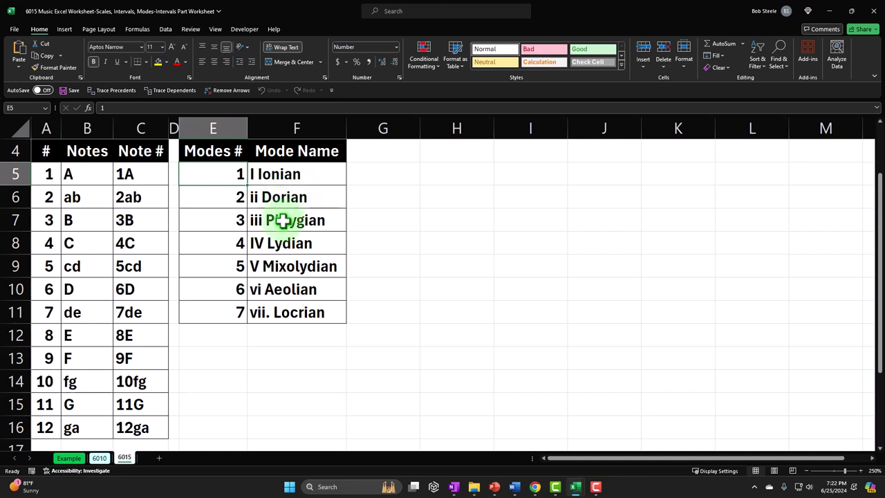
pyautogui.click(291, 177)
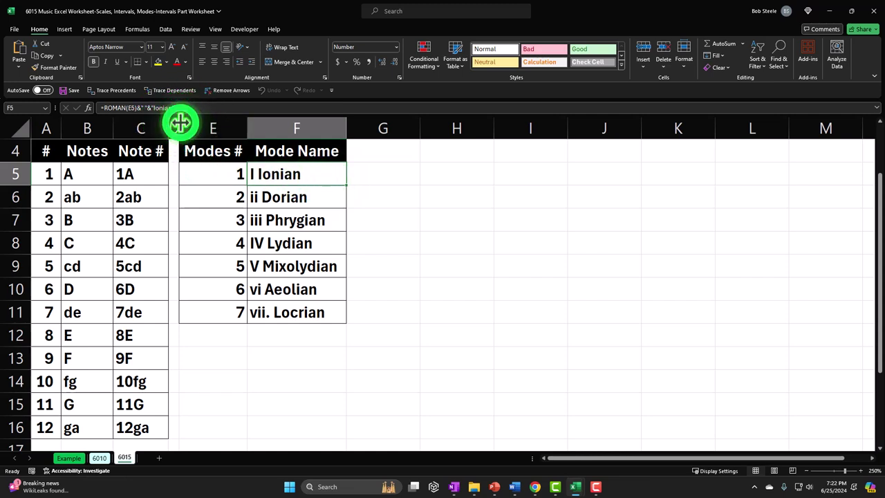
# - Narrow spacer column D slightly and copy its formatting and width to column G
pyautogui.moveTo(179, 123); pyautogui.dragTo(176, 123)
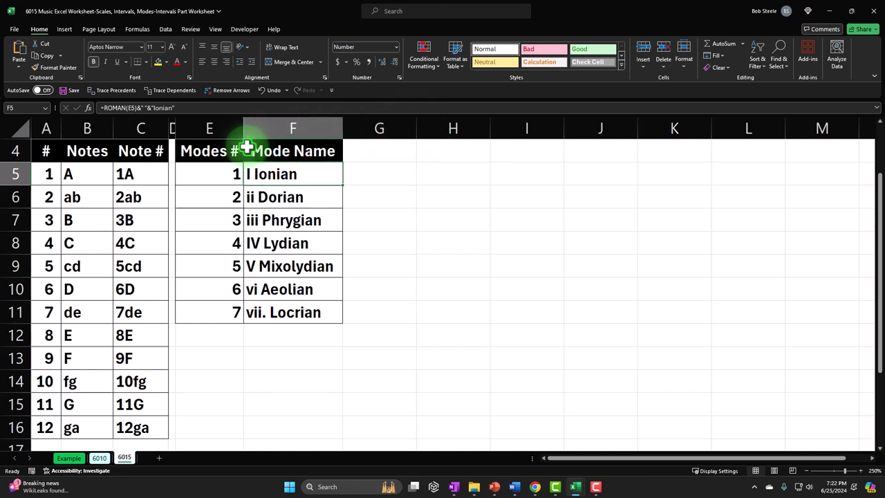
pyautogui.click(173, 123)
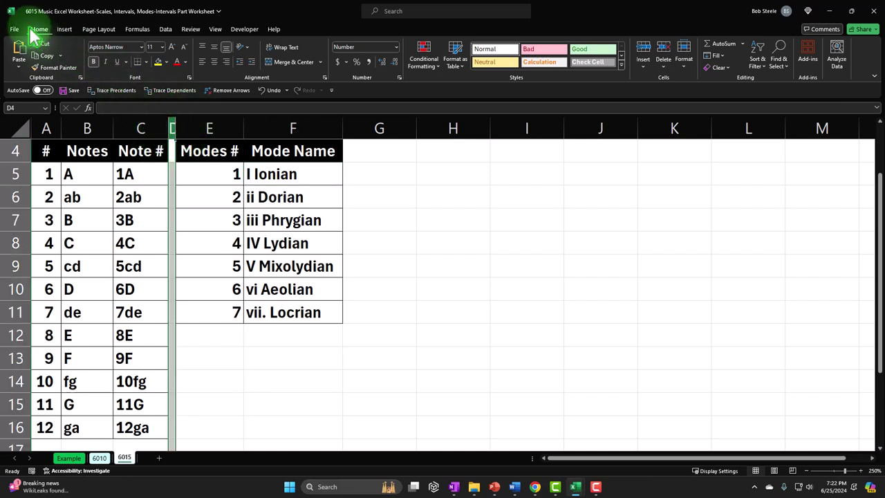
pyautogui.click(55, 68)
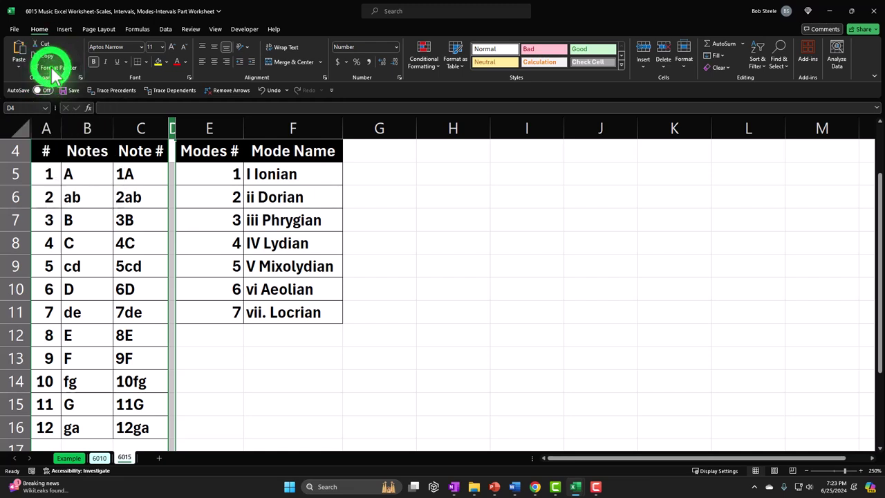
pyautogui.click(381, 128)
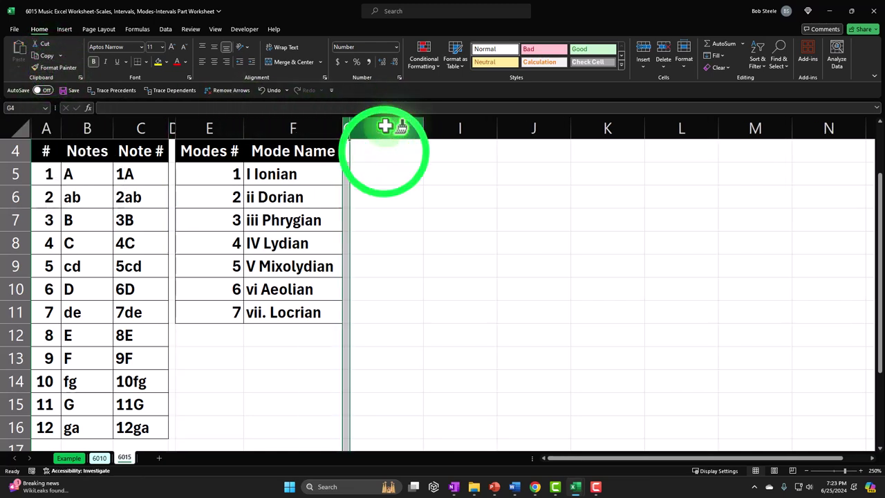
# - Enter the interval table headings Interval #, Name, Abrev and #&Abrev across H4 to K4
pyautogui.click(383, 152)
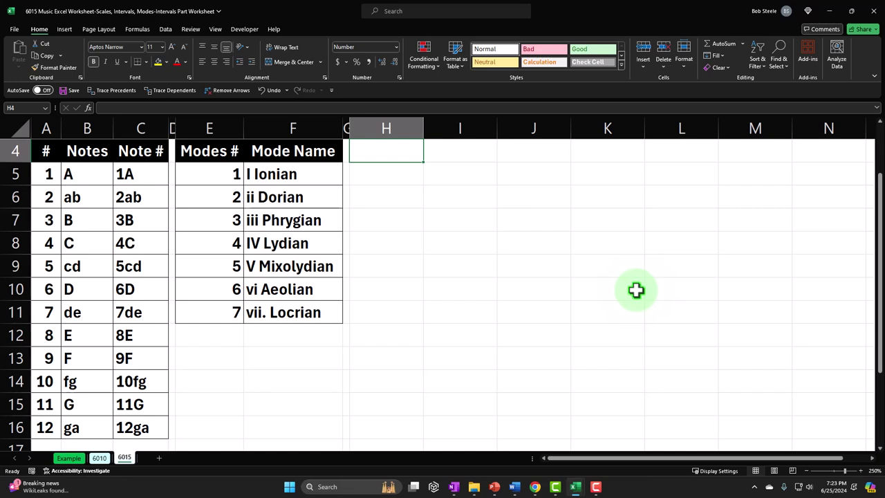
pyautogui.write('Inter')
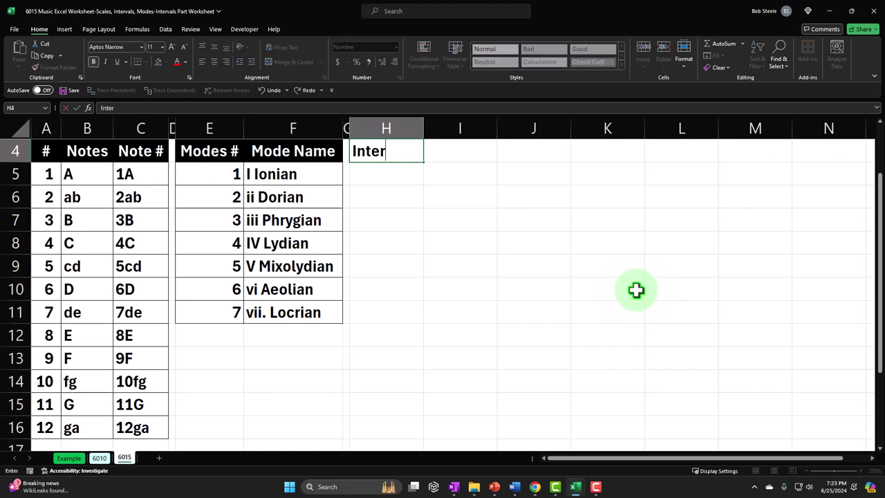
pyautogui.write('val #')
pyautogui.press('Tab')
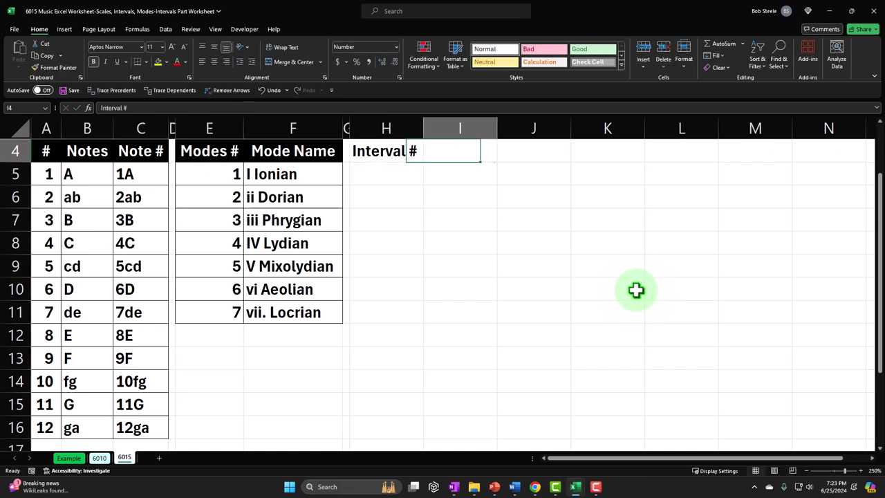
pyautogui.write('Name')
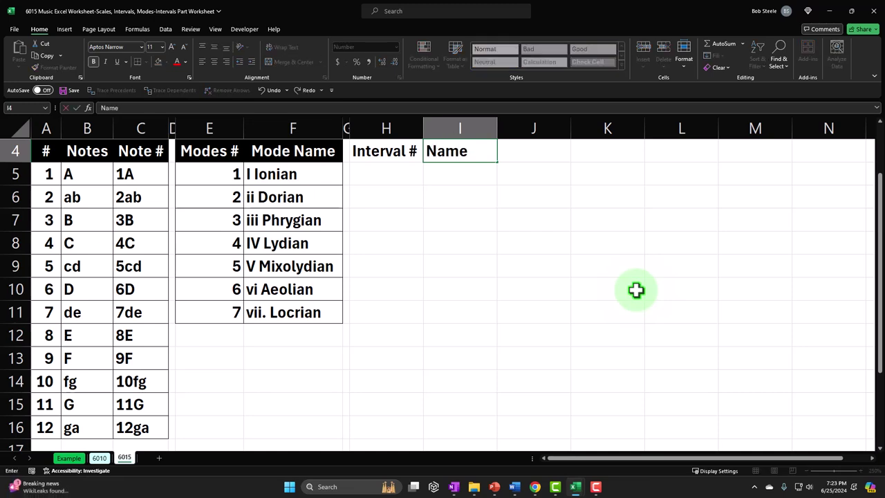
pyautogui.press('Tab')
pyautogui.write('Ab')
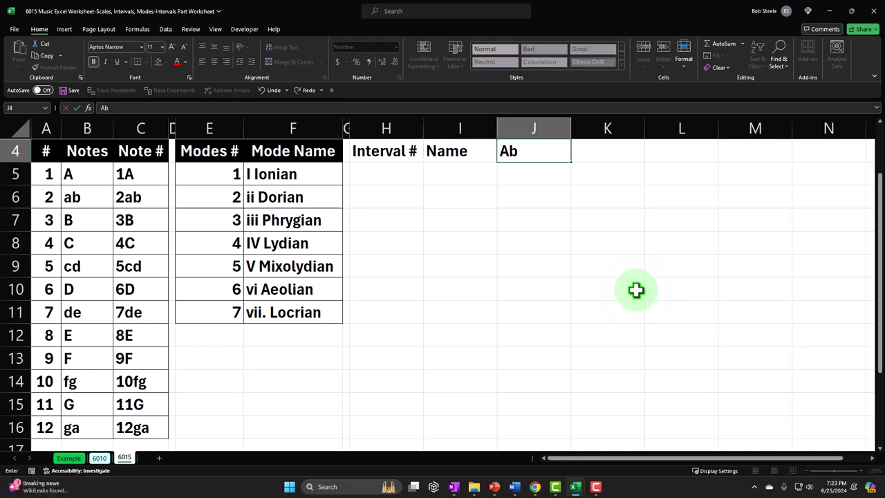
pyautogui.write('rev')
pyautogui.press('Tab')
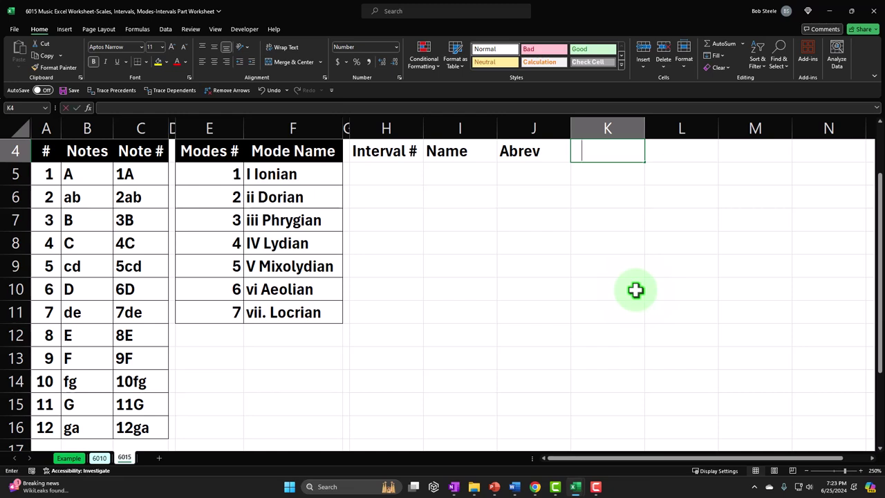
pyautogui.write('#&')
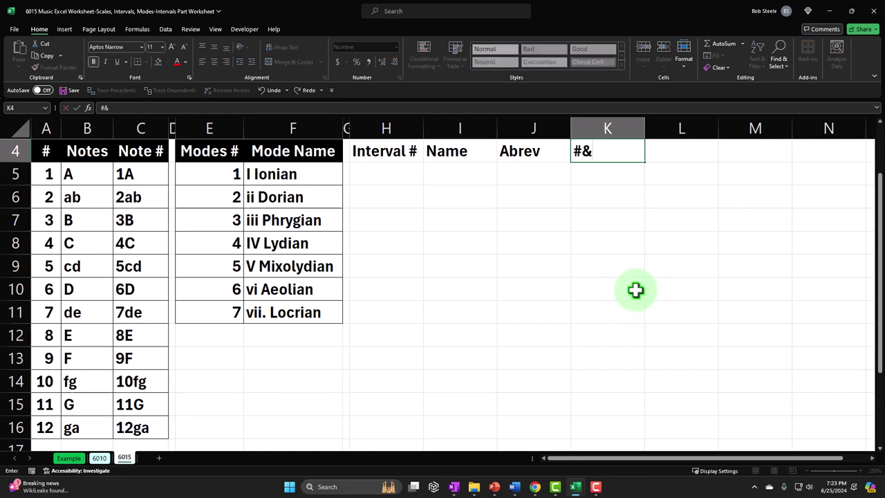
pyautogui.write('Abrev')
pyautogui.click(648, 291)
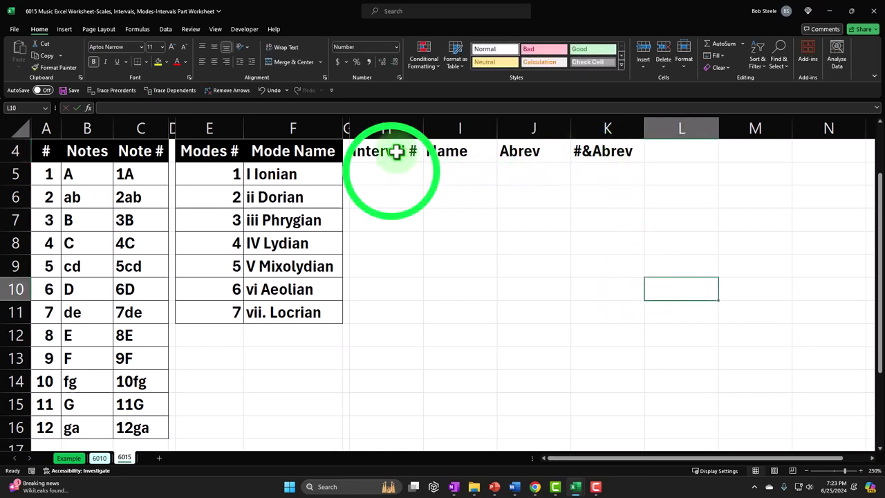
# - Try wrapping the text in the Interval # heading cell H4 and undo it
pyautogui.click(393, 173)
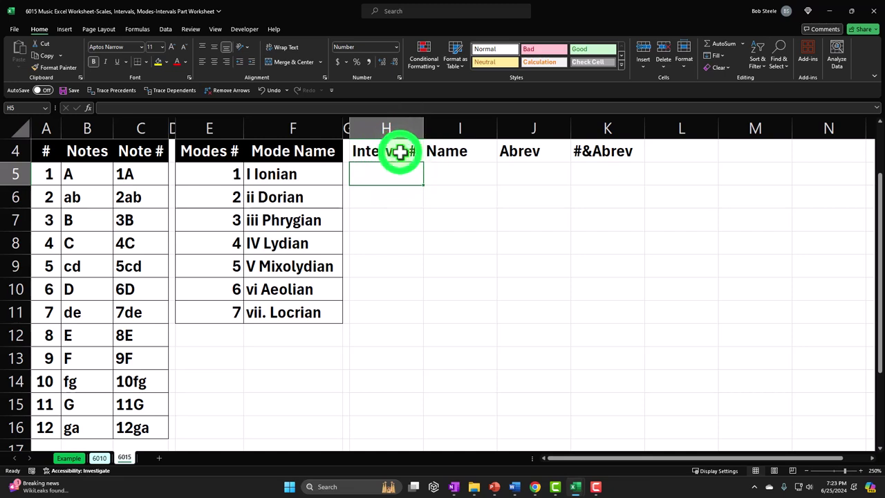
pyautogui.click(399, 152)
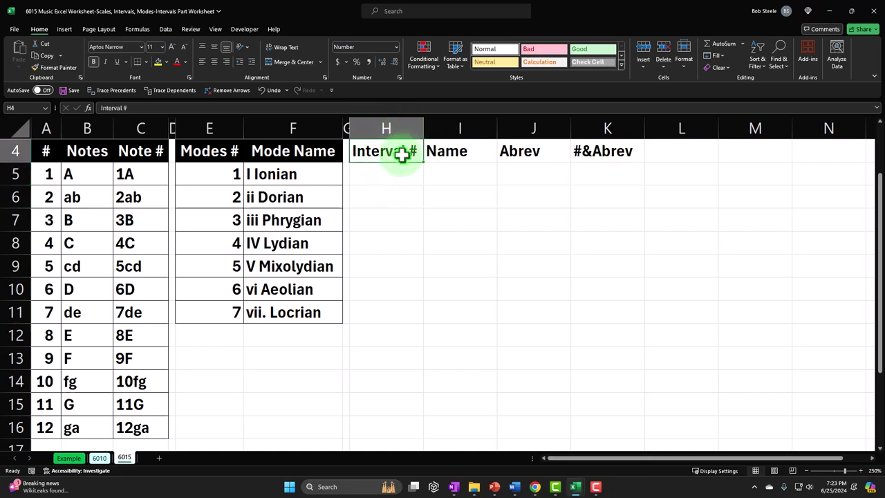
pyautogui.click(285, 47)
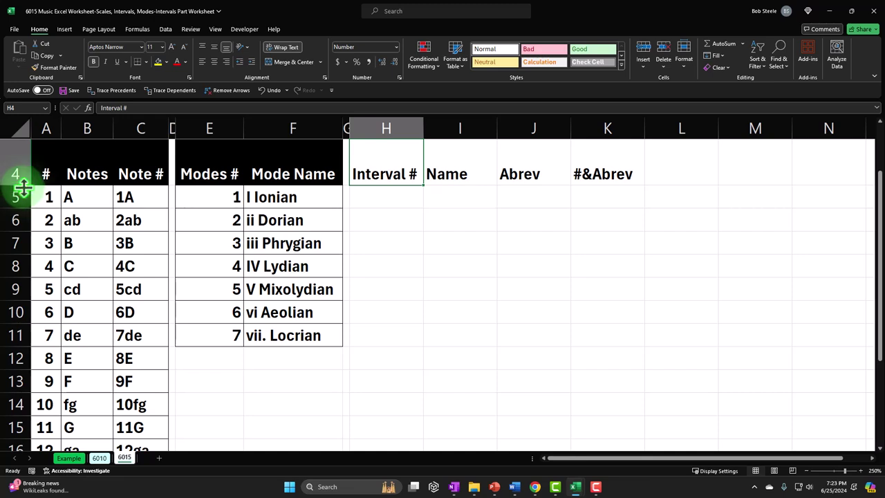
pyautogui.click(270, 92)
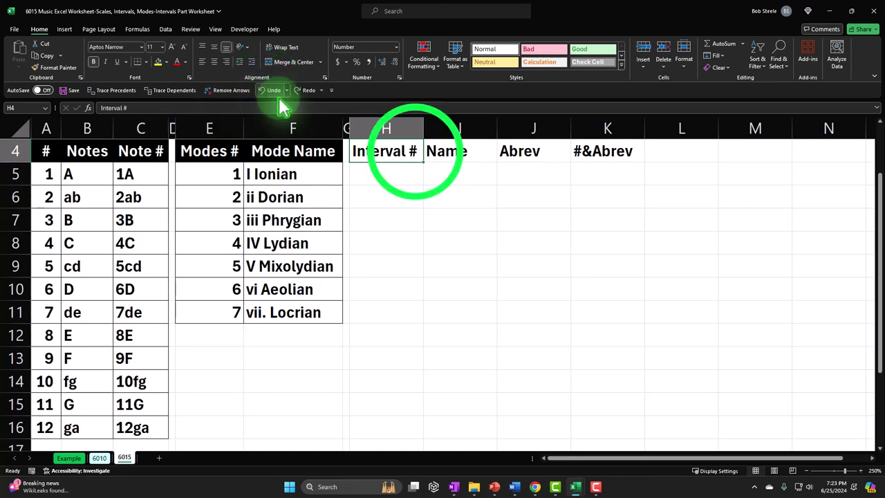
# - Try splitting the Interval # heading over two cells, with Interval in H4 and # in H5
pyautogui.doubleClick(415, 164)
pyautogui.press('BackSpace')
pyautogui.press('BackSpace')
pyautogui.press('Return')
pyautogui.write('#')
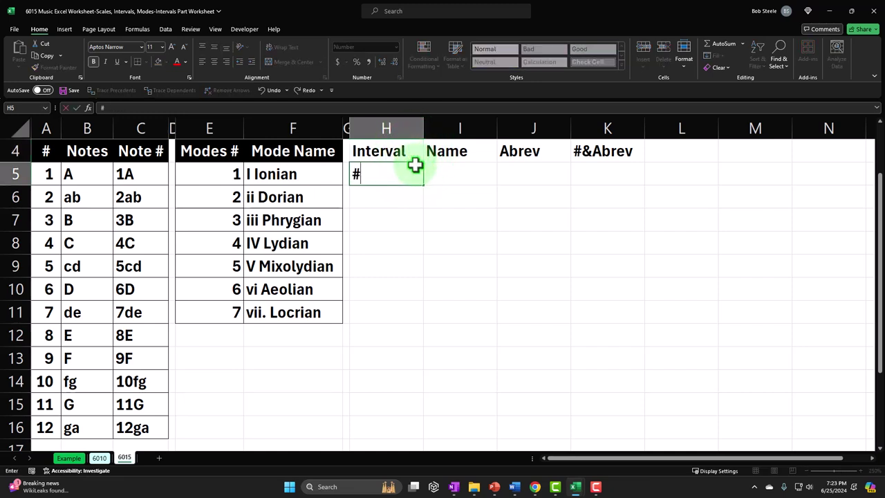
pyautogui.press('Return')
# - Format the split heading in H4:H5 with a black fill and white font
pyautogui.moveTo(401, 147); pyautogui.dragTo(394, 169)
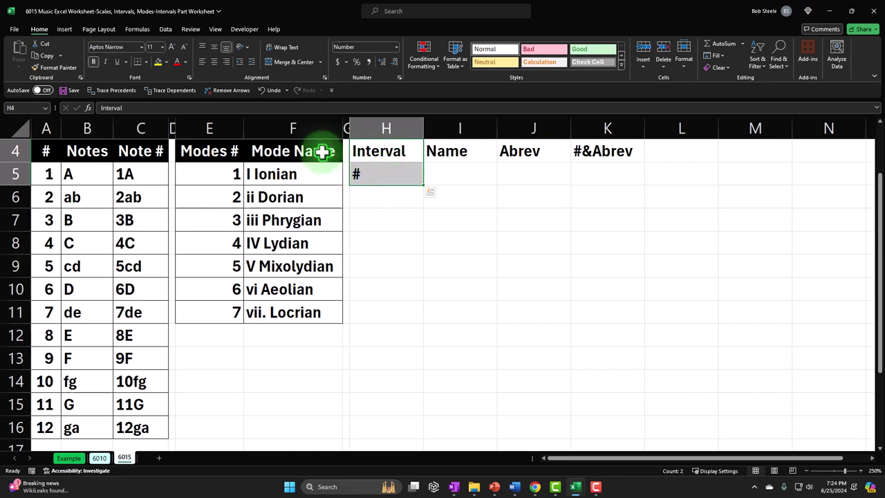
pyautogui.click(166, 61)
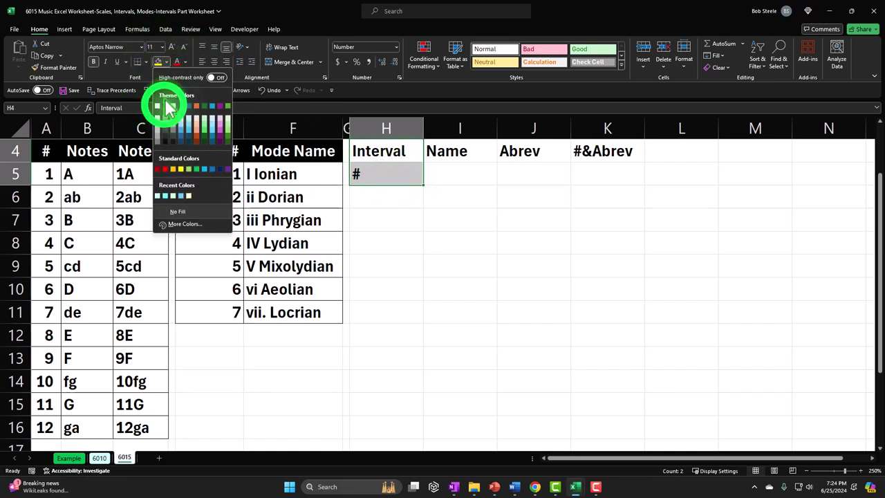
pyautogui.click(165, 105)
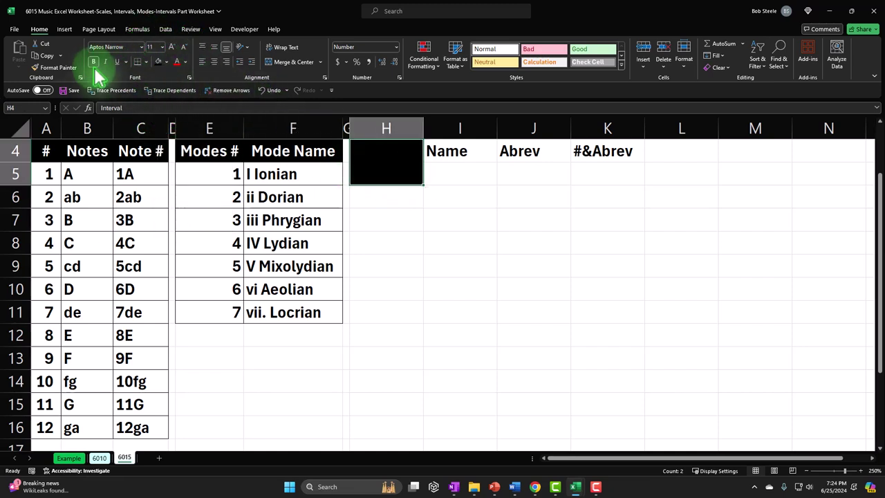
pyautogui.click(184, 61)
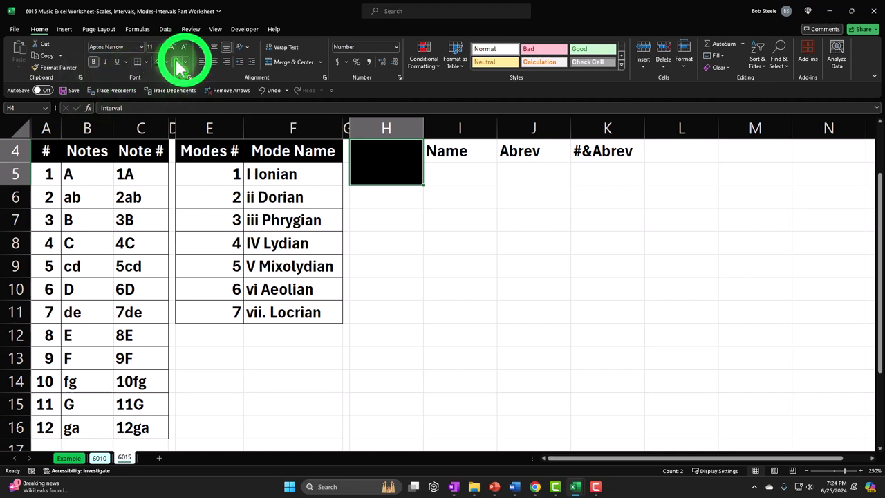
pyautogui.click(183, 120)
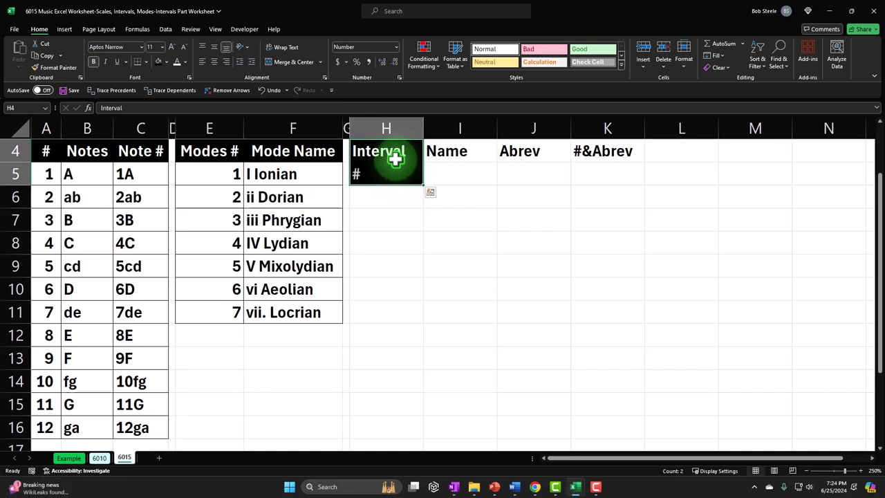
# - Undo the black and white formatting and the split heading, back to the single Interval # heading in H4
pyautogui.click(271, 92)
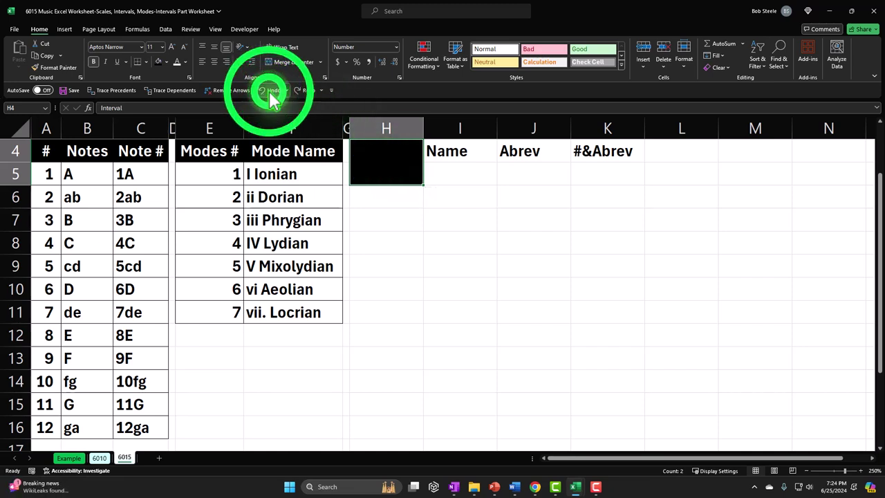
pyautogui.click(271, 91)
pyautogui.click(271, 91)
pyautogui.click(271, 91)
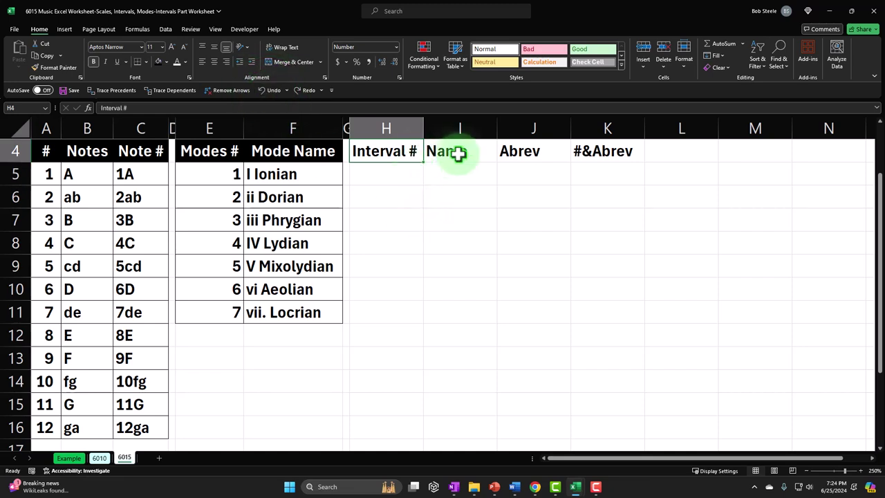
pyautogui.click(390, 177)
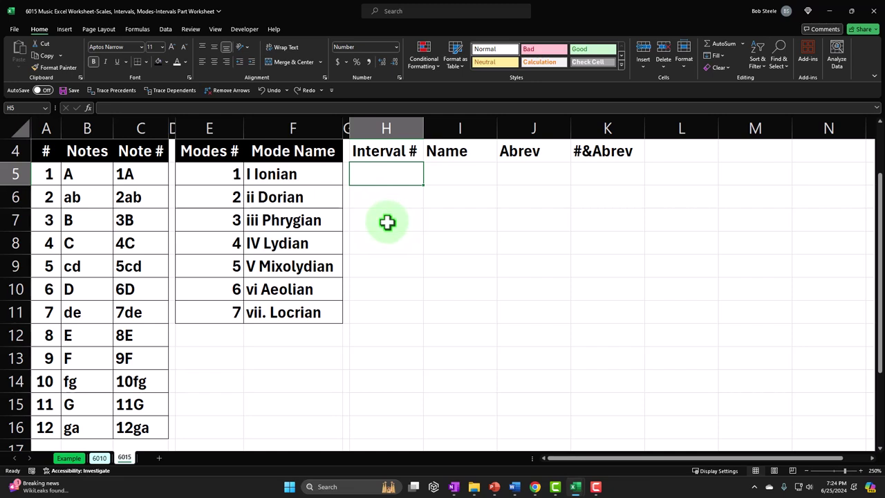
# - Add the heading Alternate in L4 of the interval table
pyautogui.click(658, 150)
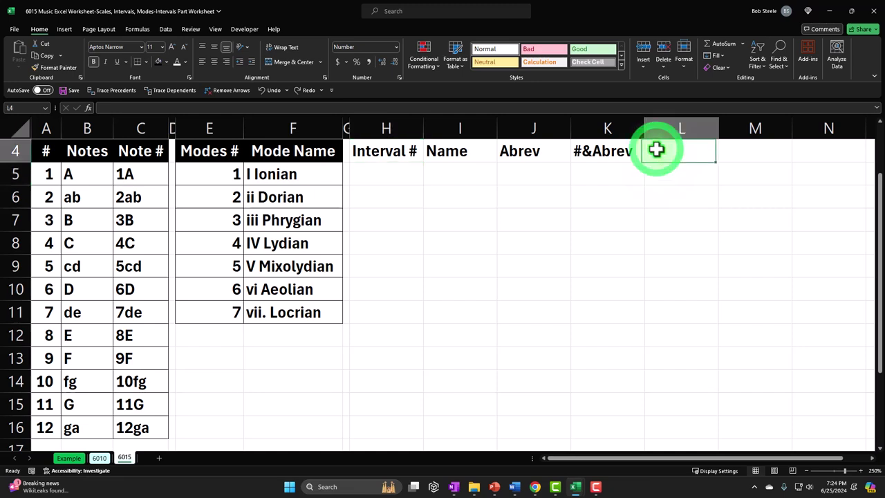
pyautogui.write('Alternate')
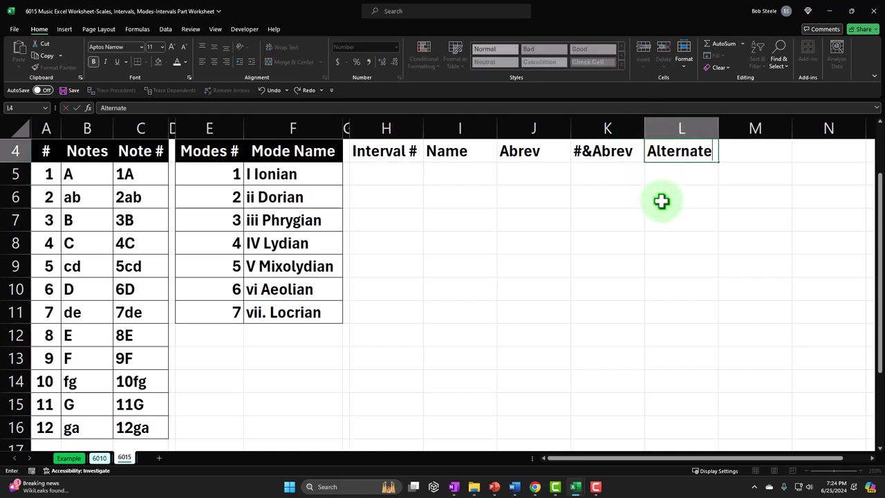
pyautogui.press('Return')
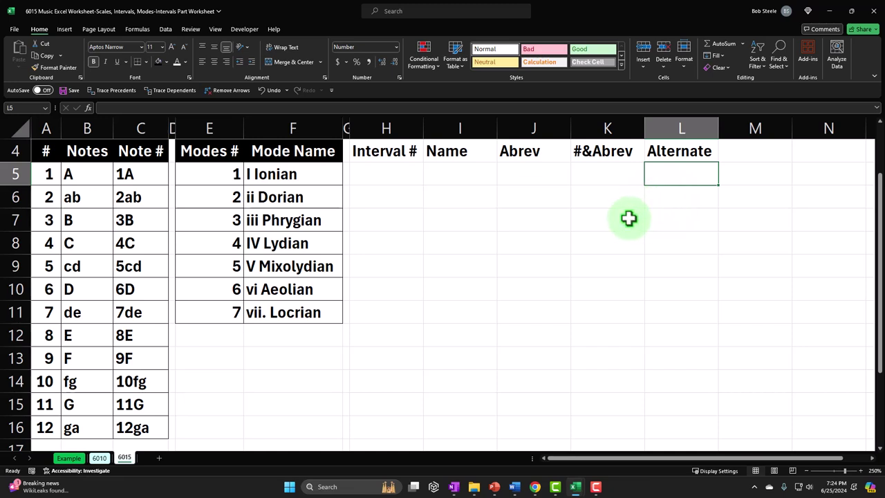
# - Format the interval table headings in H4:L4 with a black fill and centered white text
pyautogui.moveTo(391, 151); pyautogui.dragTo(604, 147)
pyautogui.moveTo(647, 145); pyautogui.dragTo(652, 145)
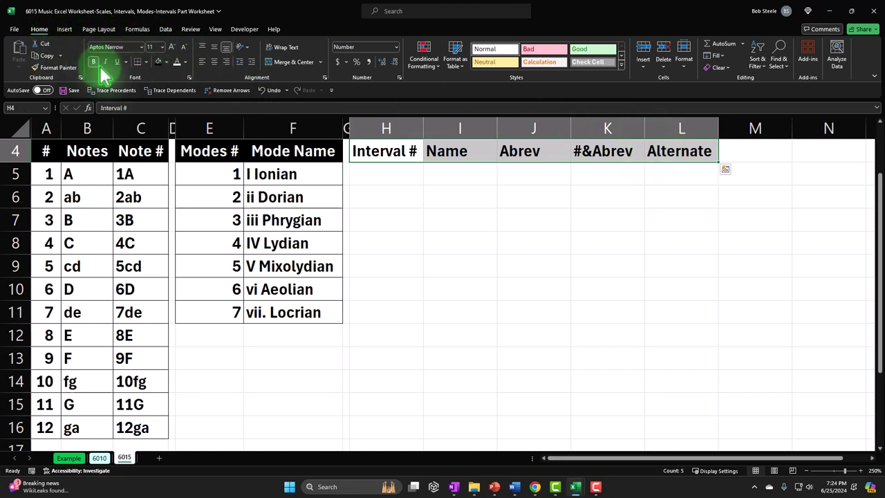
pyautogui.click(158, 62)
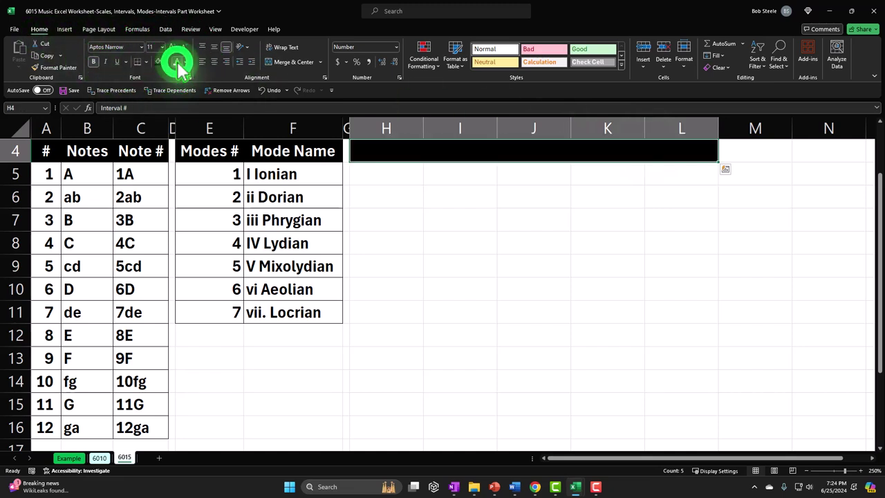
pyautogui.click(178, 64)
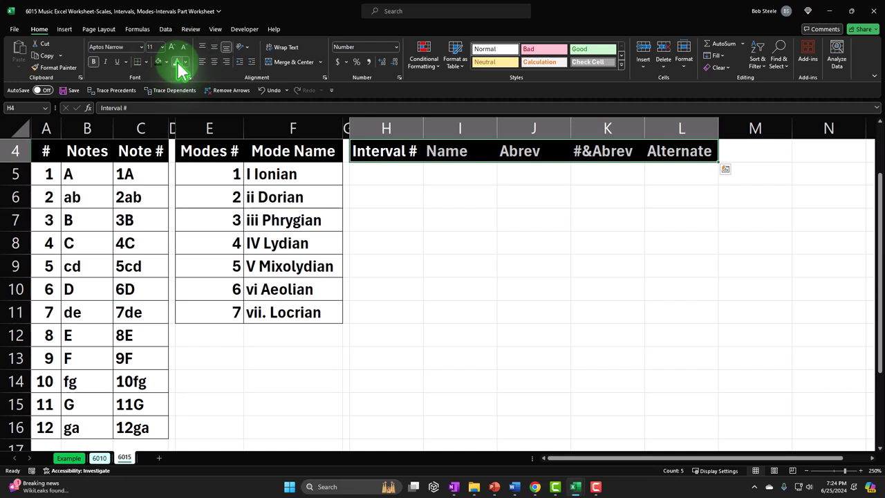
pyautogui.click(215, 60)
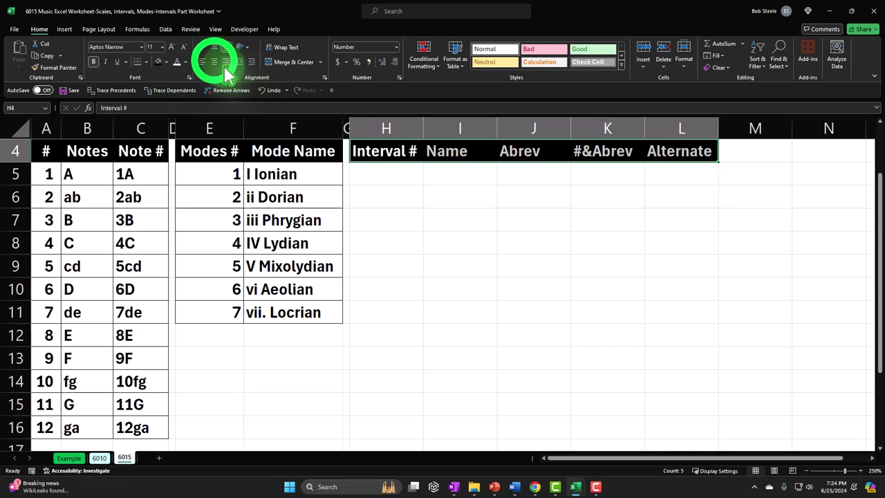
pyautogui.click(214, 62)
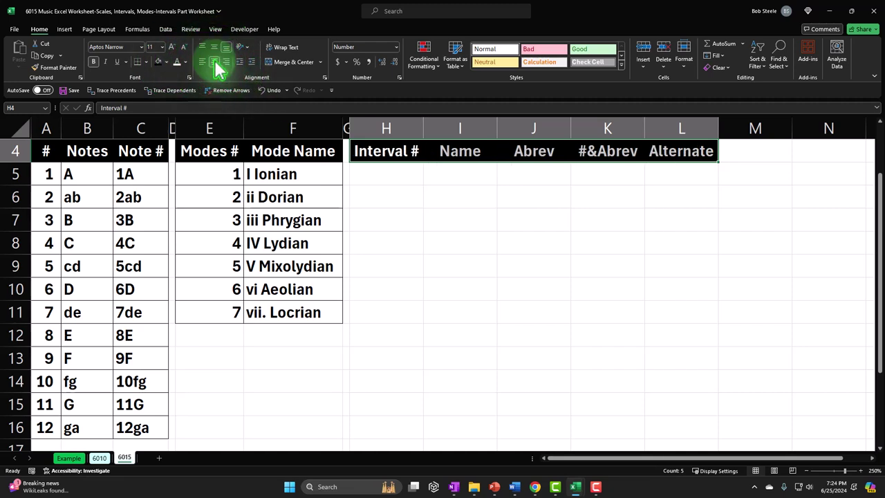
# - Examine the note numbers in A5:A16 and the Notes column in comparison with the empty Interval # column
pyautogui.click(396, 178)
pyautogui.click(39, 173)
pyautogui.moveTo(40, 173); pyautogui.dragTo(44, 427)
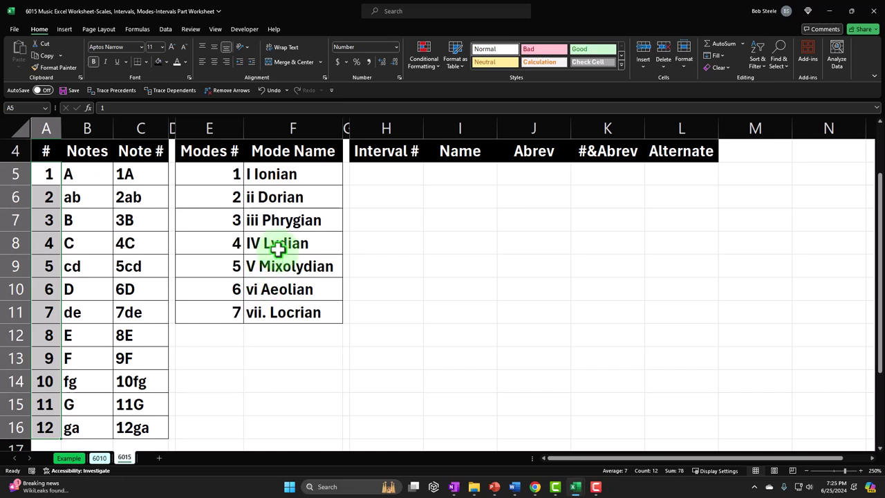
pyautogui.moveTo(49, 177); pyautogui.dragTo(34, 428)
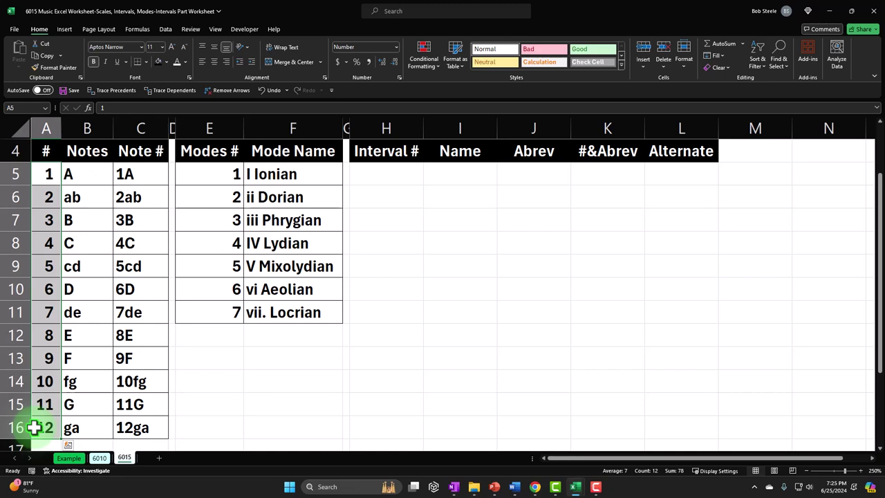
pyautogui.click(391, 188)
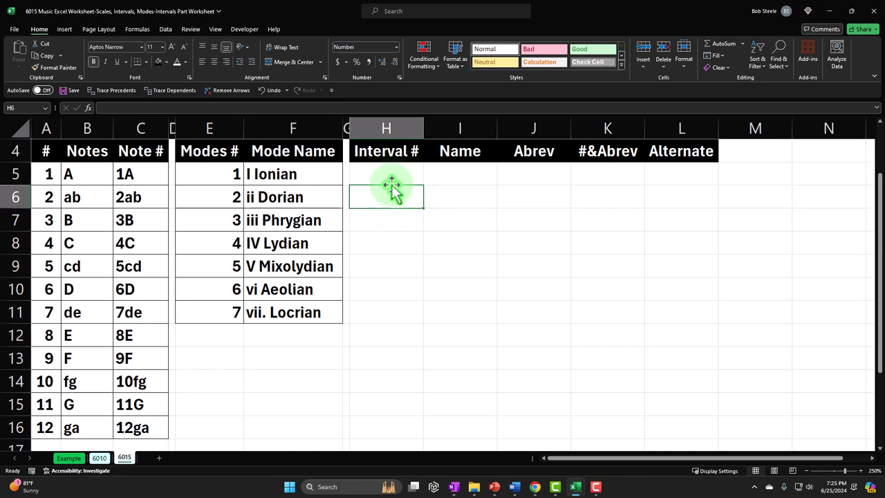
pyautogui.click(100, 197)
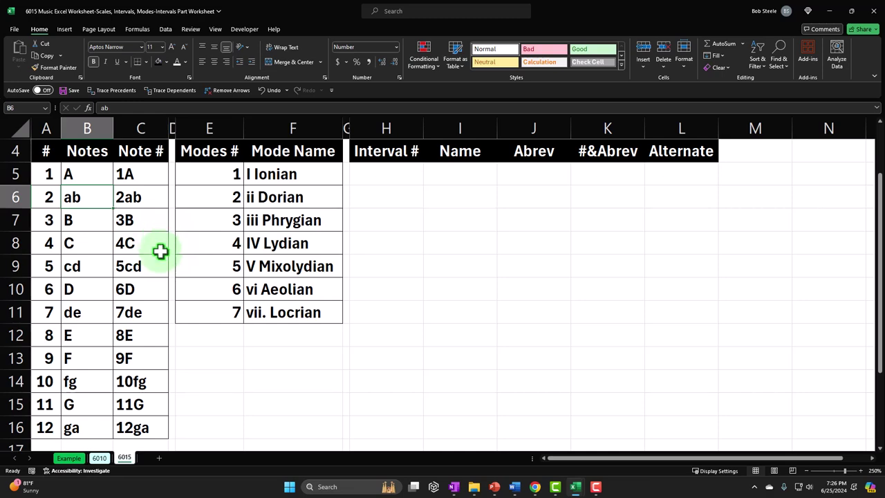
# - Examine the I Ionian column of the Musical Formulas Per Mode table on the Example sheet, from O3 down to the vii. Locrian row
pyautogui.click(72, 458)
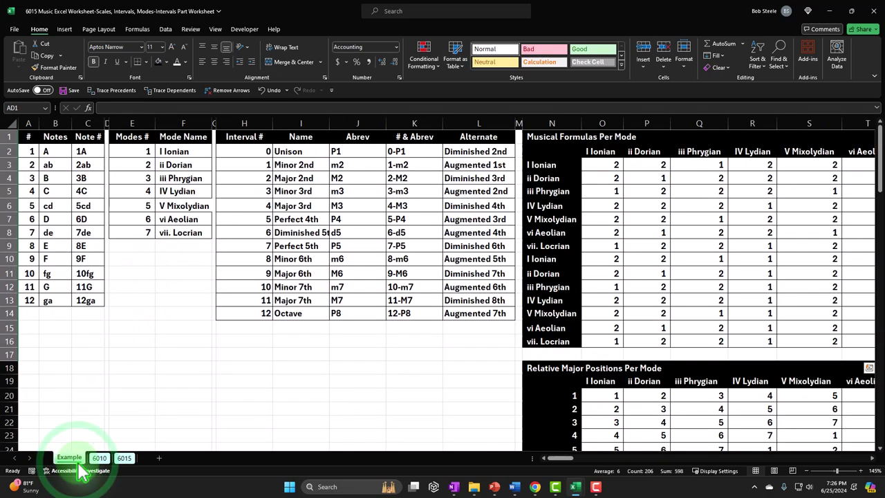
pyautogui.click(567, 192)
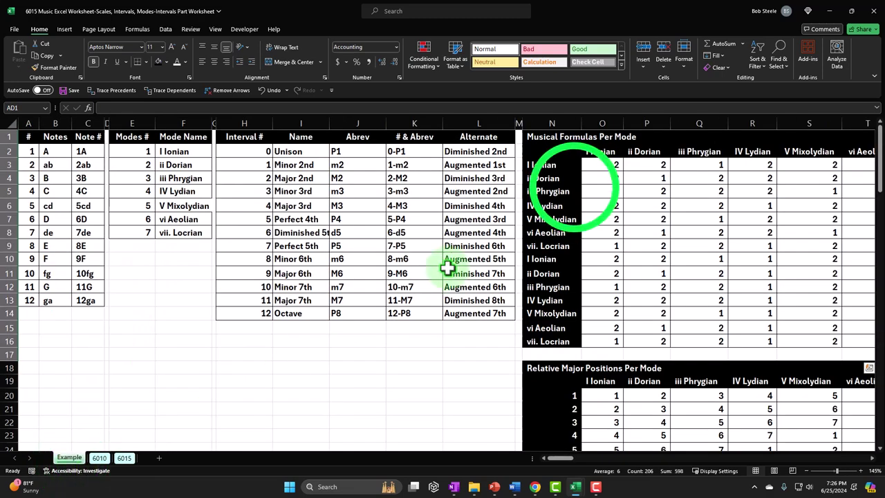
pyautogui.click(614, 165)
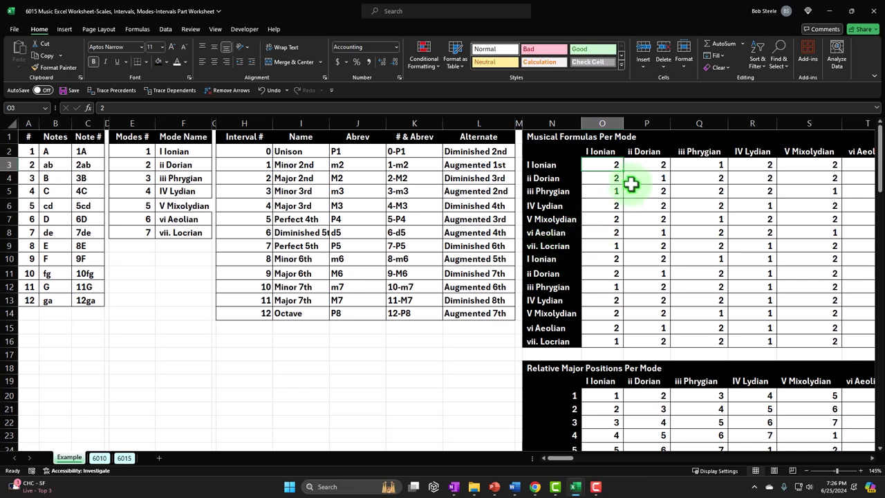
pyautogui.press('Down')
pyautogui.press('Down')
pyautogui.press('Down')
pyautogui.press('Down')
pyautogui.press('Down')
pyautogui.press('Down')
pyautogui.press('Up')
pyautogui.press('Up')
pyautogui.press('Up')
pyautogui.press('Up')
pyautogui.press('Up')
pyautogui.press('Up')
pyautogui.press('Down')
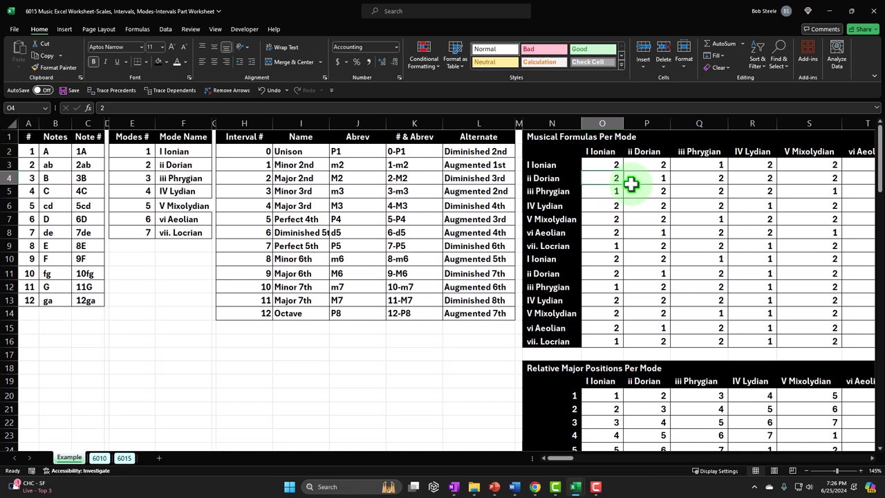
pyautogui.press('Down')
pyautogui.press('Down')
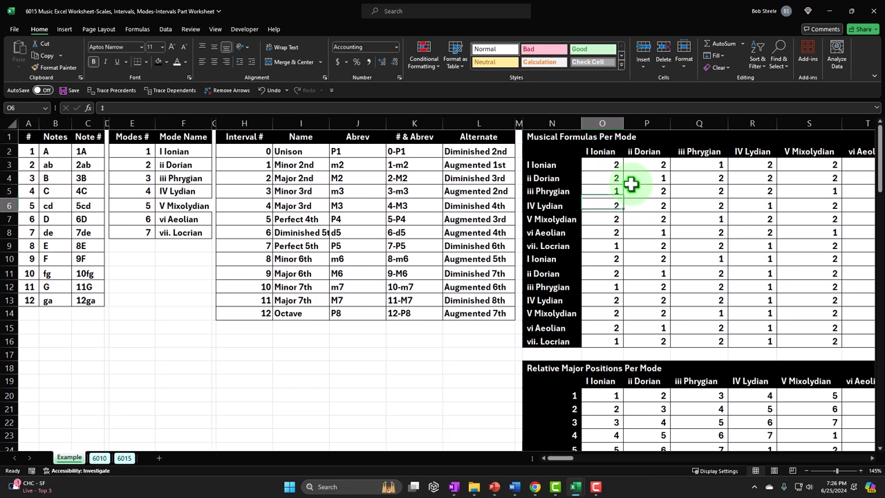
pyautogui.press('Down')
pyautogui.press('Down')
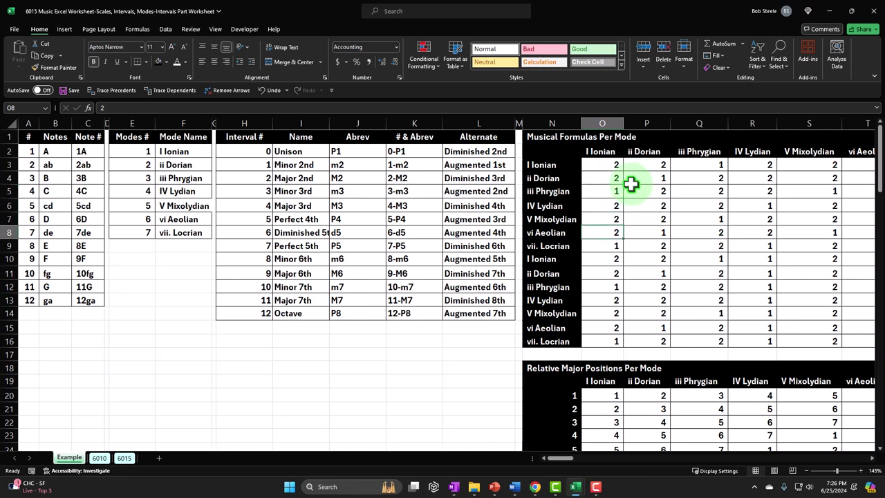
pyautogui.press('Down')
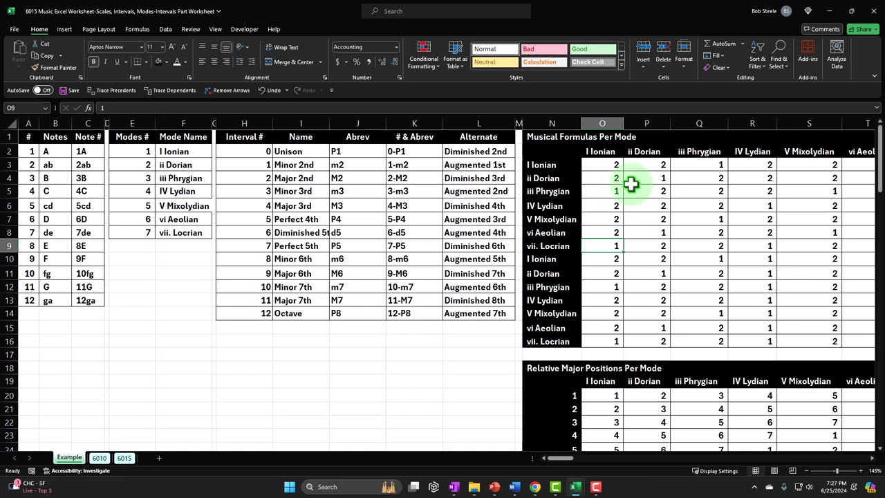
# - Examine the scale notes under position 1 of the Major/Ionian note table, AG11:AG17 on the Example sheet
pyautogui.click(607, 165)
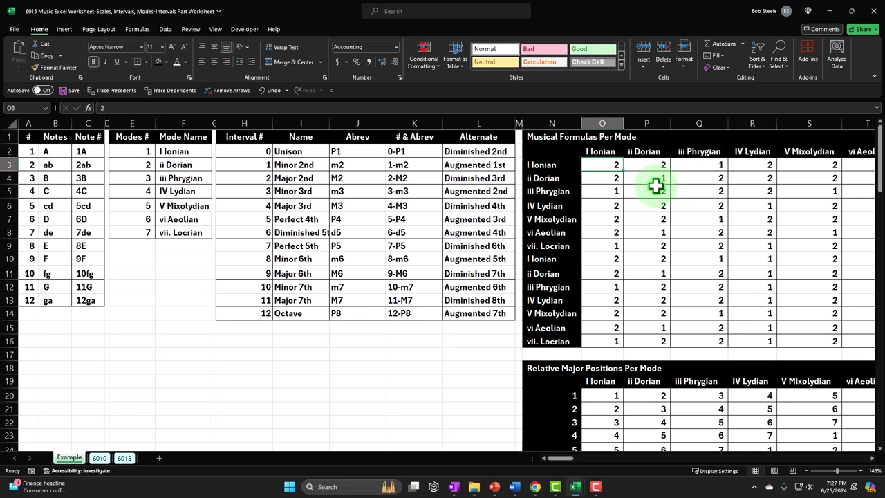
pyautogui.press('Right')
pyautogui.press('Right')
pyautogui.press('Right')
pyautogui.press('Right')
pyautogui.press('Right')
pyautogui.press('Right')
pyautogui.press('Right')
pyautogui.press('Right')
pyautogui.press('Right')
pyautogui.press('Right')
pyautogui.press('Right')
pyautogui.press('Right')
pyautogui.press('Right')
pyautogui.press('Right')
pyautogui.press('Right')
pyautogui.press('Right')
pyautogui.press('Right')
pyautogui.press('Right')
pyautogui.press('Right')
pyautogui.press('Right')
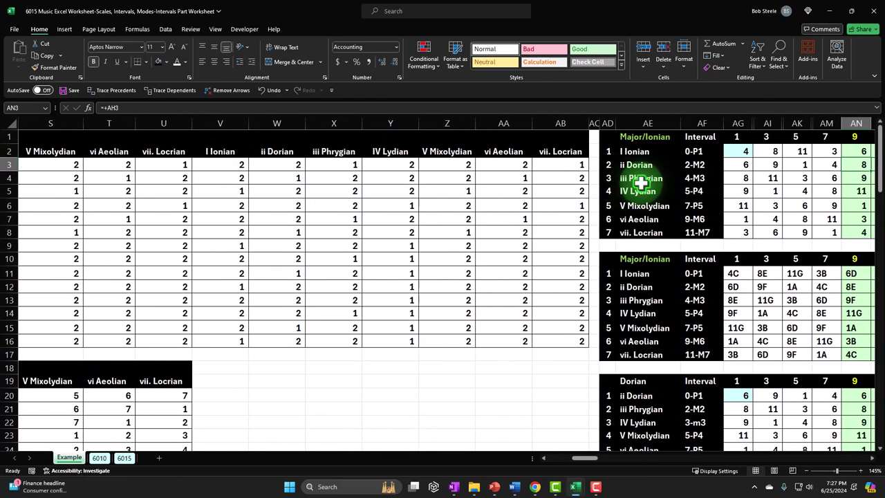
pyautogui.press('Right')
pyautogui.press('Right')
pyautogui.press('Right')
pyautogui.press('Right')
pyautogui.press('Right')
pyautogui.press('Right')
pyautogui.press('Right')
pyautogui.press('Right')
pyautogui.press('Right')
pyautogui.press('Right')
pyautogui.press('Right')
pyautogui.press('Right')
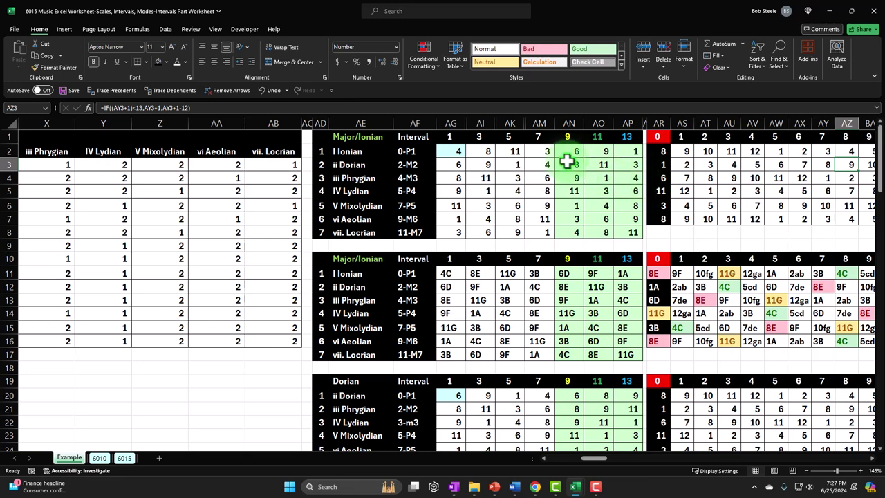
pyautogui.scroll(-2, 442, 256)
pyautogui.moveTo(446, 274); pyautogui.dragTo(446, 195)
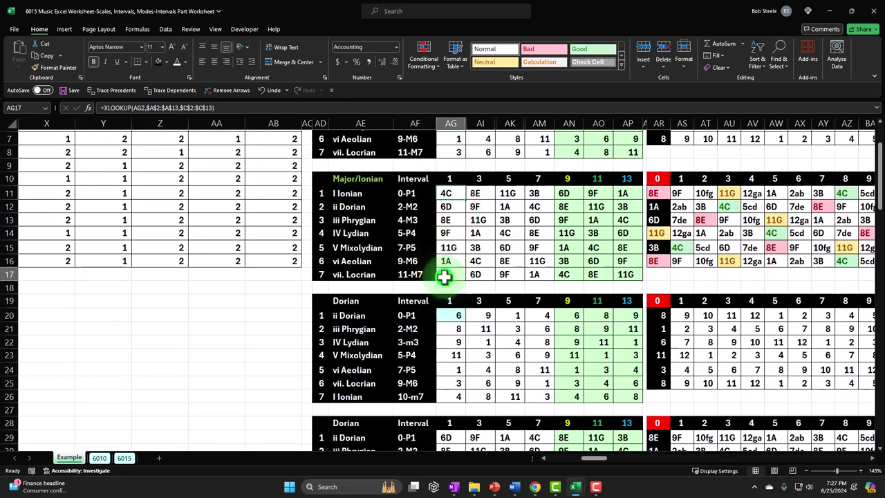
pyautogui.click(449, 193)
pyautogui.press('Down')
pyautogui.press('Down')
pyautogui.press('Down')
pyautogui.press('Down')
pyautogui.press('Down')
pyautogui.press('Down')
pyautogui.click(456, 193)
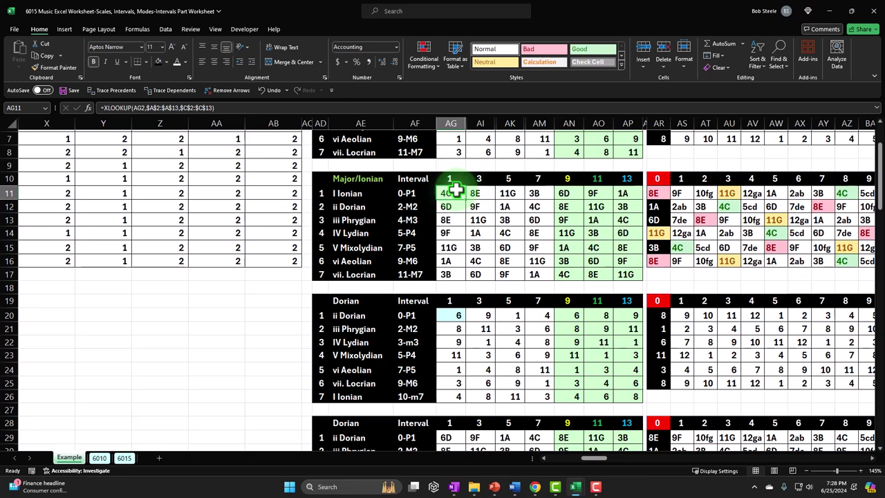
pyautogui.press('Down')
pyautogui.press('Up')
pyautogui.press('Down')
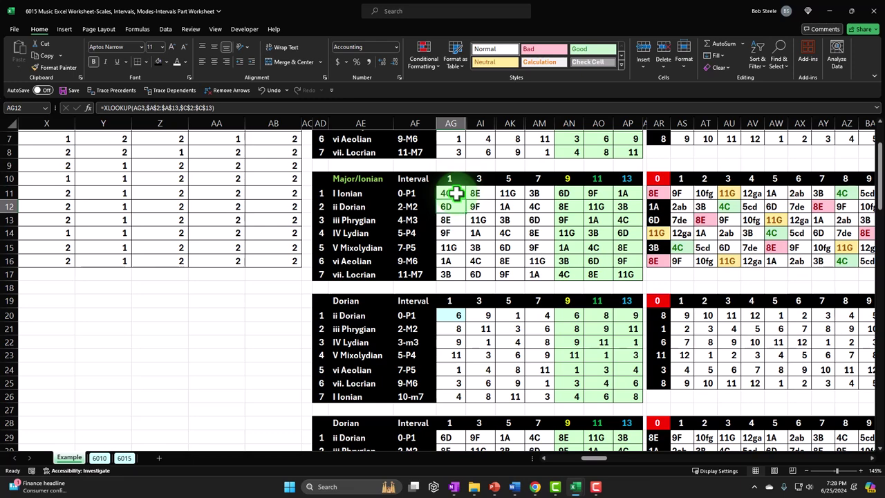
# - Trace the half steps from C to D in the Notes column, B5:B7 of the Example sheet
pyautogui.press('Home')
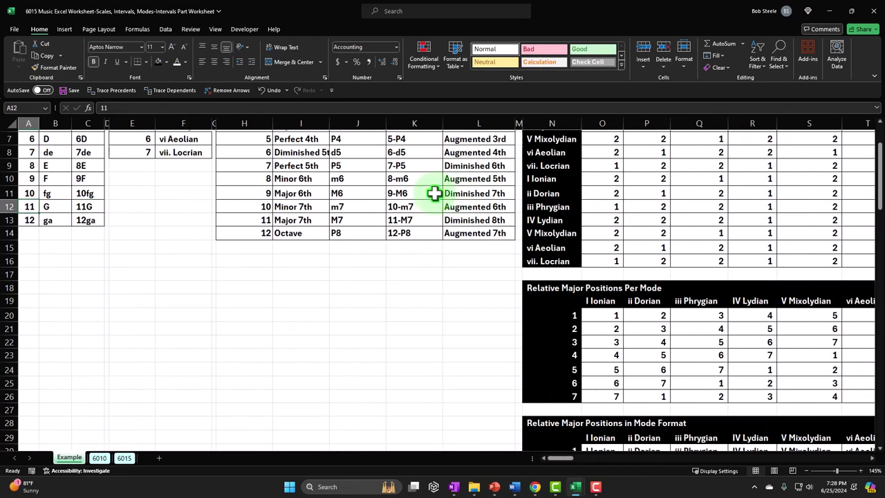
pyautogui.scroll(2, 456, 193)
pyautogui.click(56, 191)
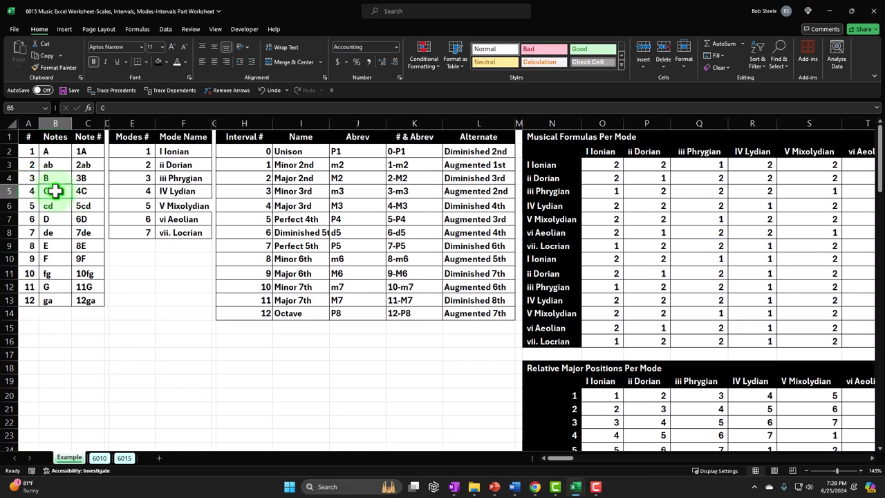
pyautogui.press('Down')
pyautogui.press('Down')
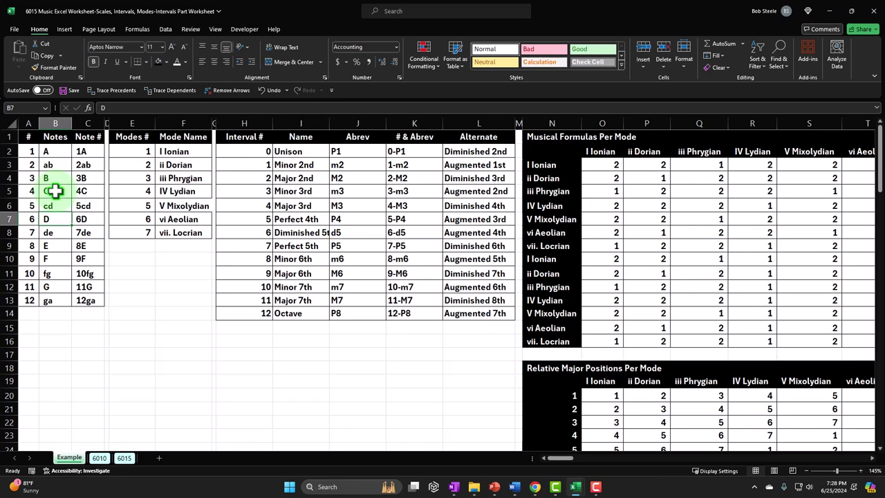
# - Examine the Interval column of both Major/Ionian tables on the Example sheet, comparing the ii Dorian and iii Phrygian intervals with their notes
pyautogui.hotkey('ctrl', 'Right')
pyautogui.hotkey('ctrl', 'Right')
pyautogui.hotkey('ctrl', 'Right')
pyautogui.hotkey('ctrl', 'Right')
pyautogui.hotkey('ctrl', 'Right')
pyautogui.hotkey('ctrl', 'Right')
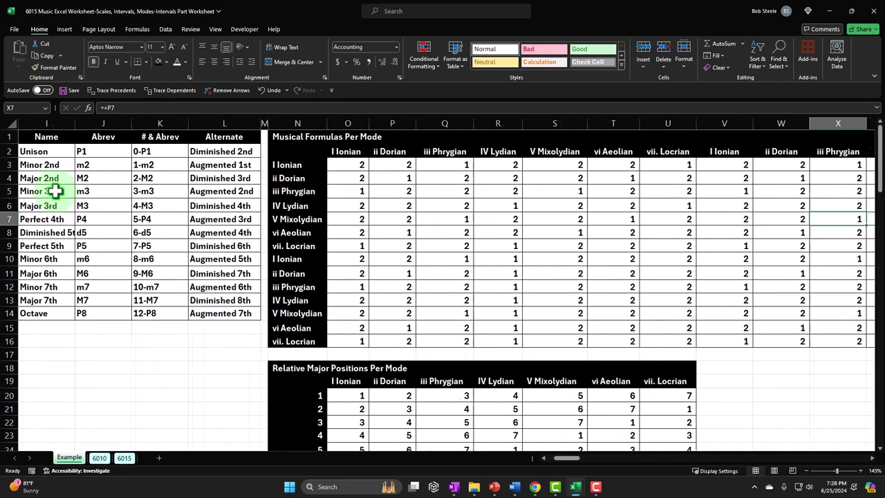
pyautogui.hotkey('ctrl', 'Right')
pyautogui.hotkey('ctrl', 'Right')
pyautogui.hotkey('ctrl', 'Right')
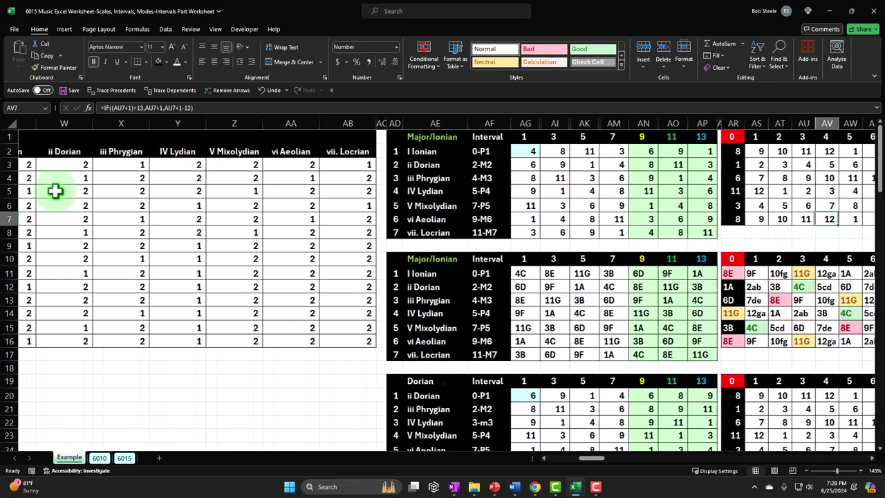
pyautogui.press('Right')
pyautogui.press('Right')
pyautogui.press('Right')
pyautogui.press('Right')
pyautogui.press('Right')
pyautogui.press('Right')
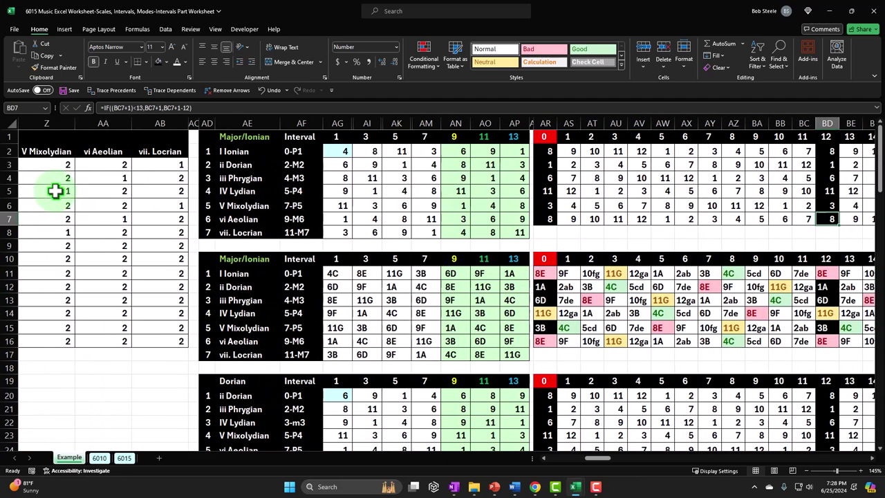
pyautogui.click(304, 166)
pyautogui.hotkey('ctrl', 'c')
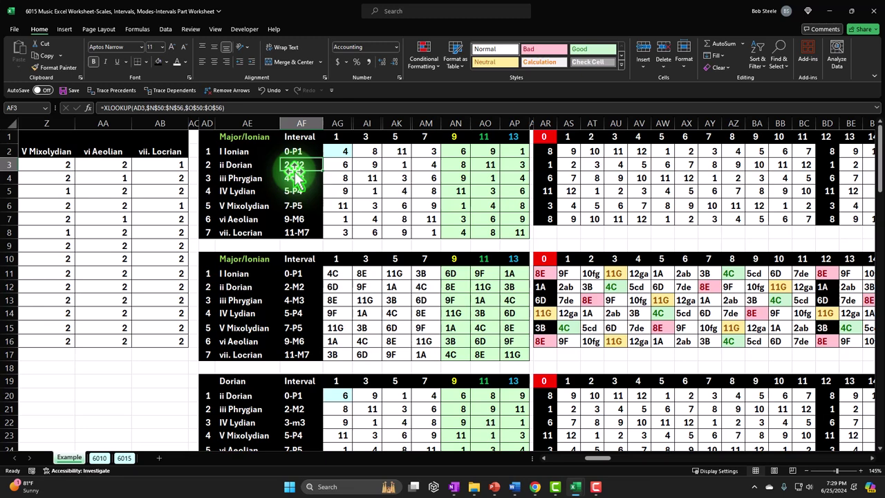
pyautogui.click(294, 182)
pyautogui.press('Right')
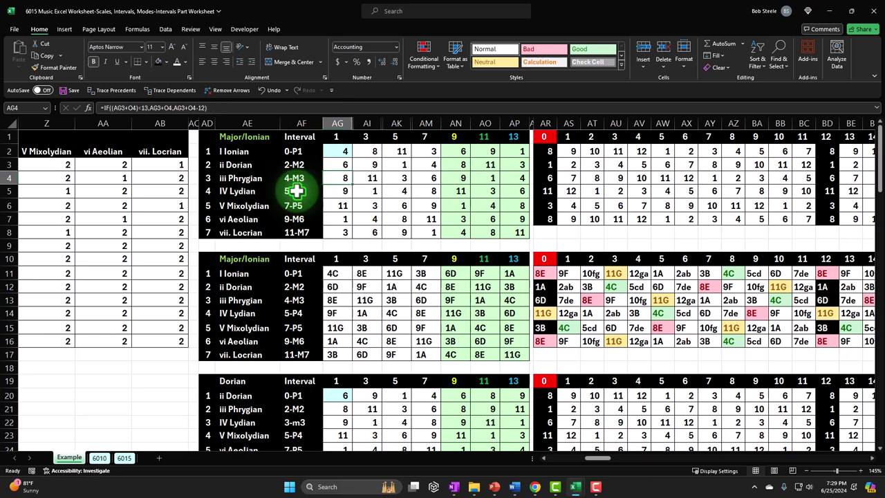
pyautogui.press('Left')
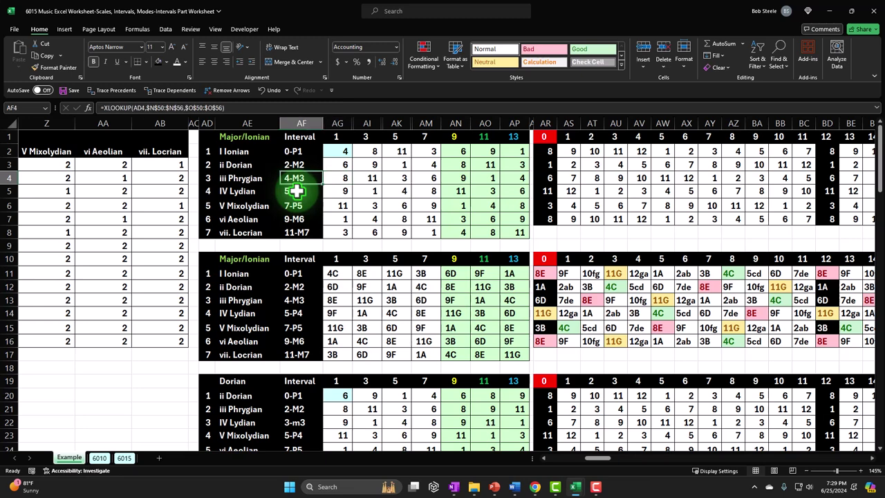
pyautogui.click(296, 300)
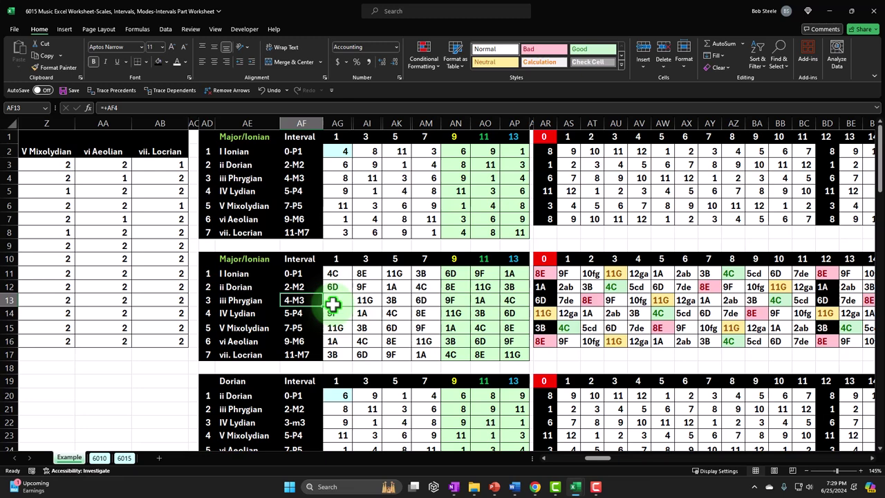
pyautogui.click(332, 305)
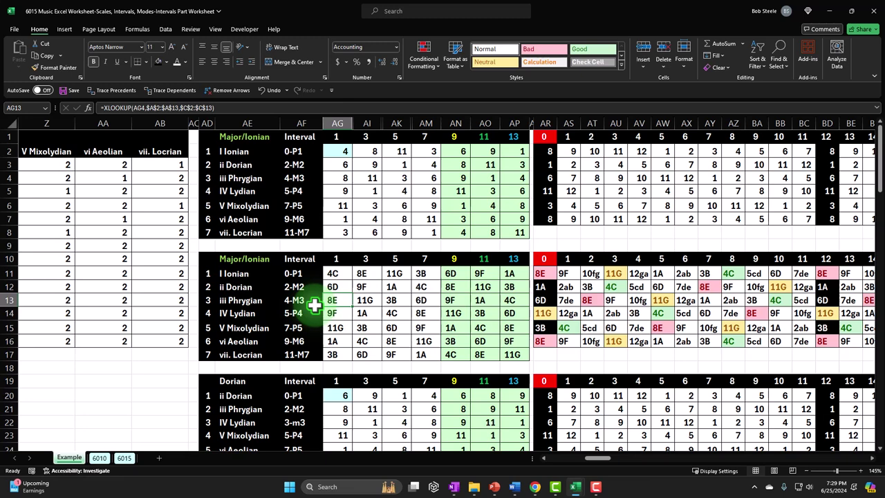
pyautogui.click(306, 303)
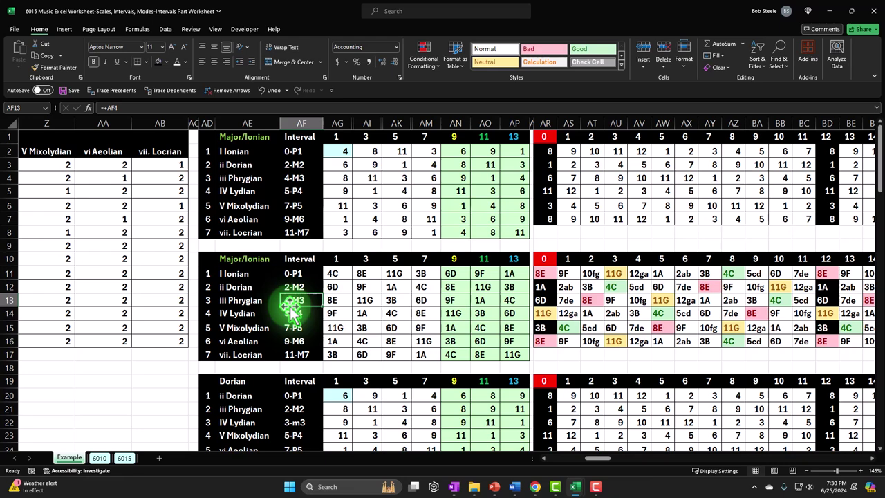
# - Enter the interval numbers 0, 1, 2, 3 and 4 in H5:H9 under Interval # on the 6015 sheet
pyautogui.click(126, 458)
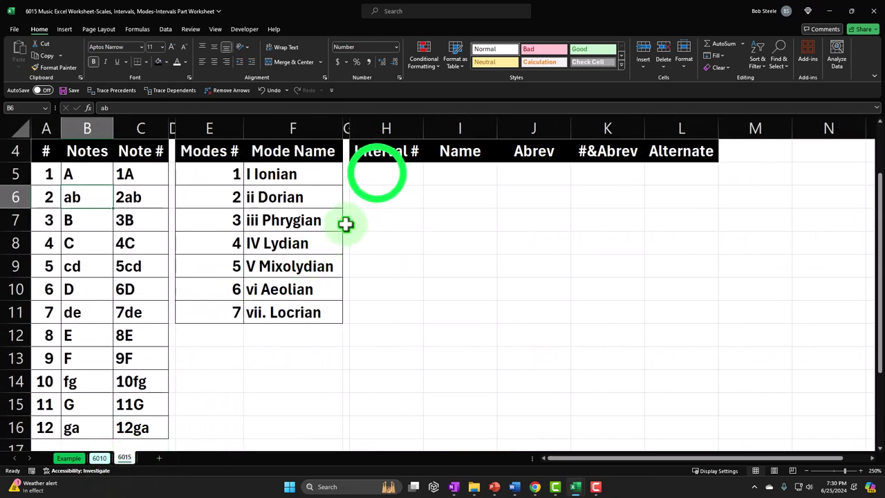
pyautogui.click(376, 174)
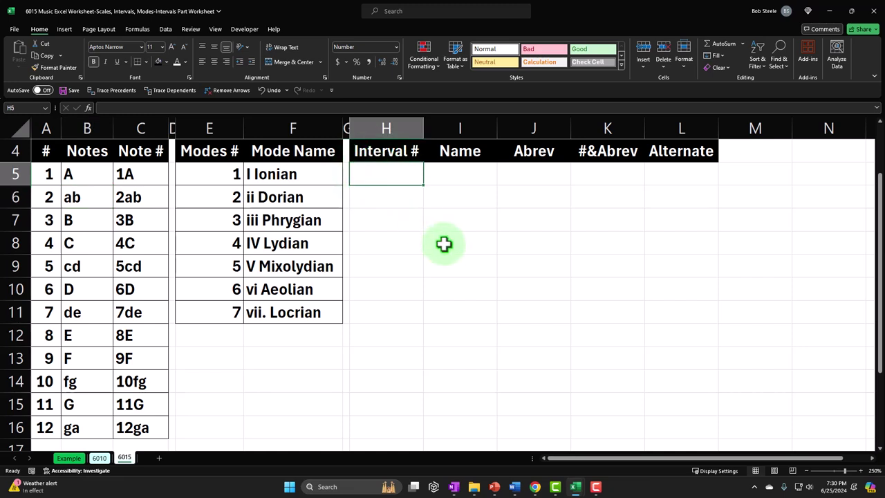
pyautogui.write('0')
pyautogui.press('Return')
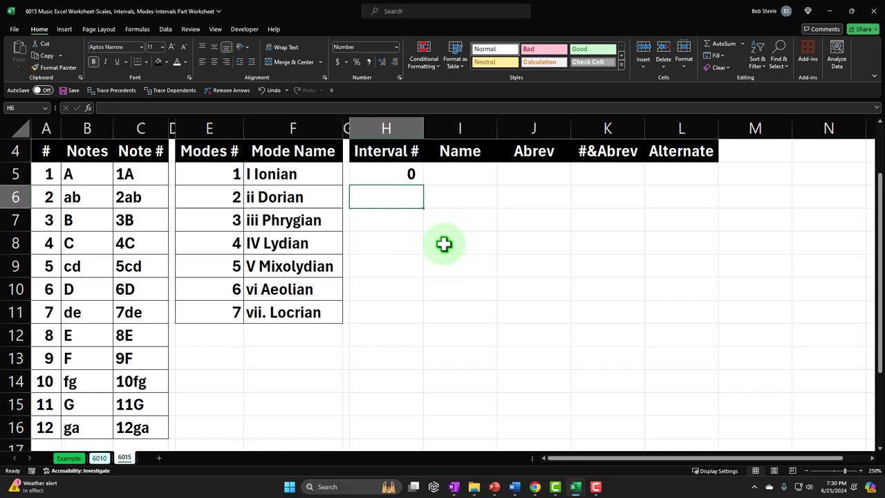
pyautogui.write('1')
pyautogui.press('Return')
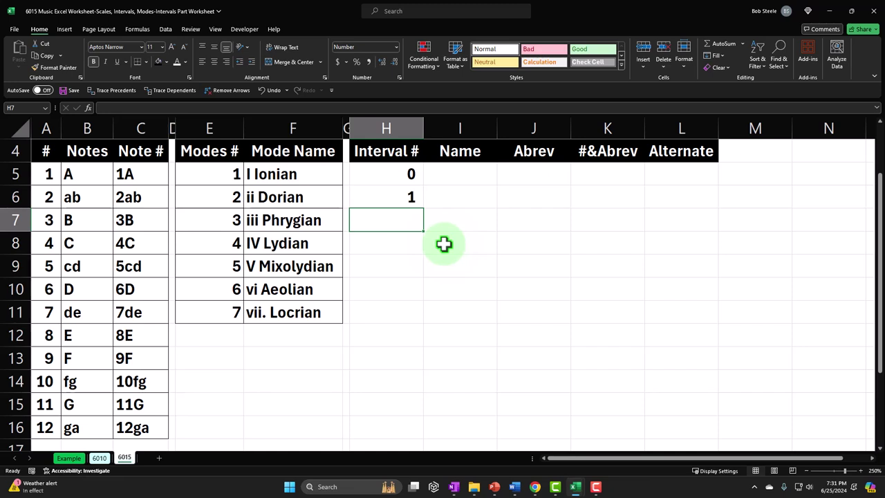
pyautogui.write('2')
pyautogui.press('Return')
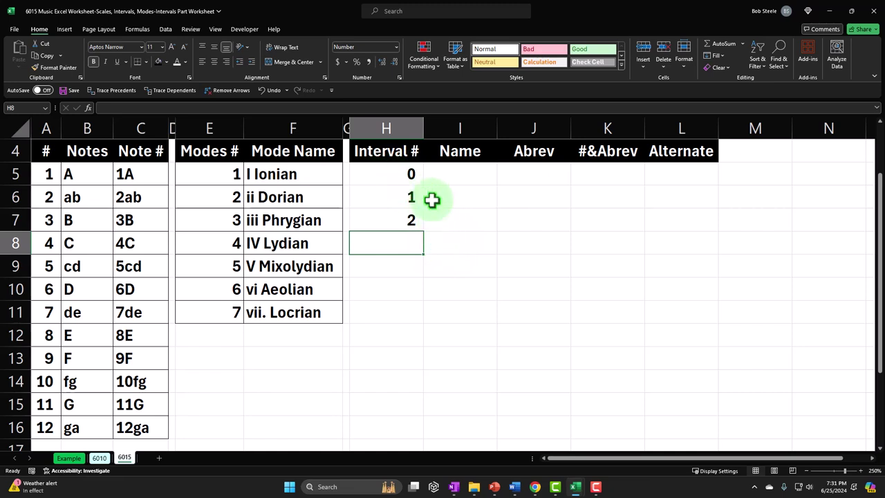
pyautogui.write('3')
pyautogui.press('Return')
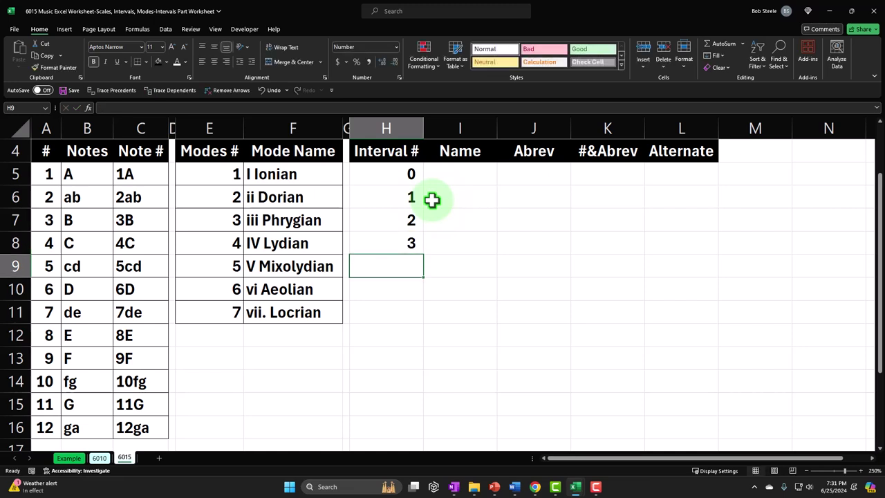
pyautogui.write('4')
pyautogui.press('Return')
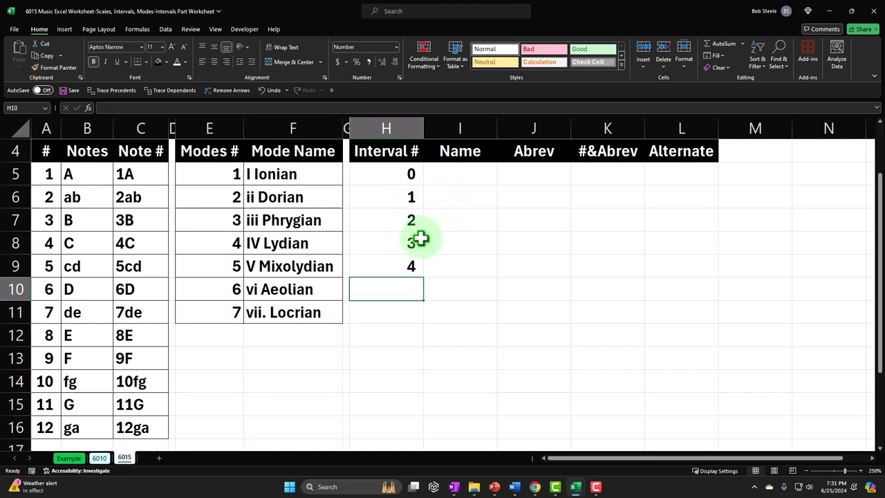
# - Extend the Interval # series from H5:H9 down to 12 in H17
pyautogui.moveTo(407, 177); pyautogui.dragTo(413, 406)
pyautogui.click(424, 279)
pyautogui.click(413, 404)
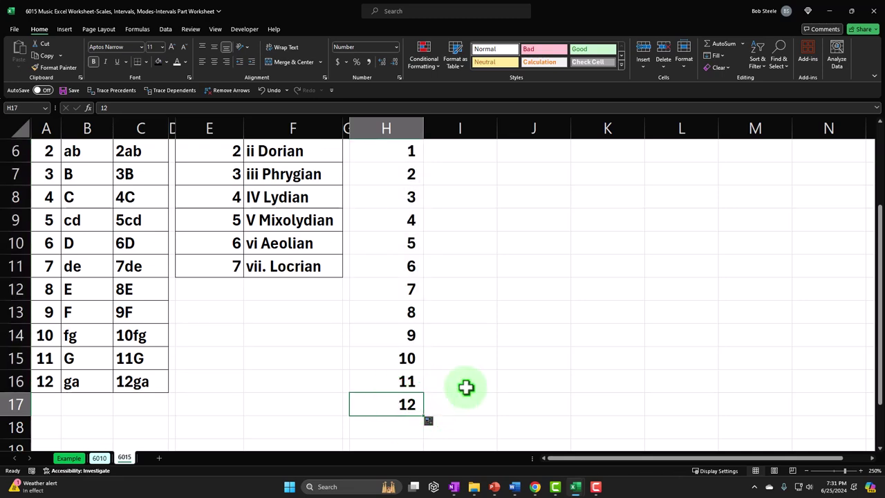
pyautogui.scroll(1, 466, 387)
pyautogui.scroll(1, 505, 351)
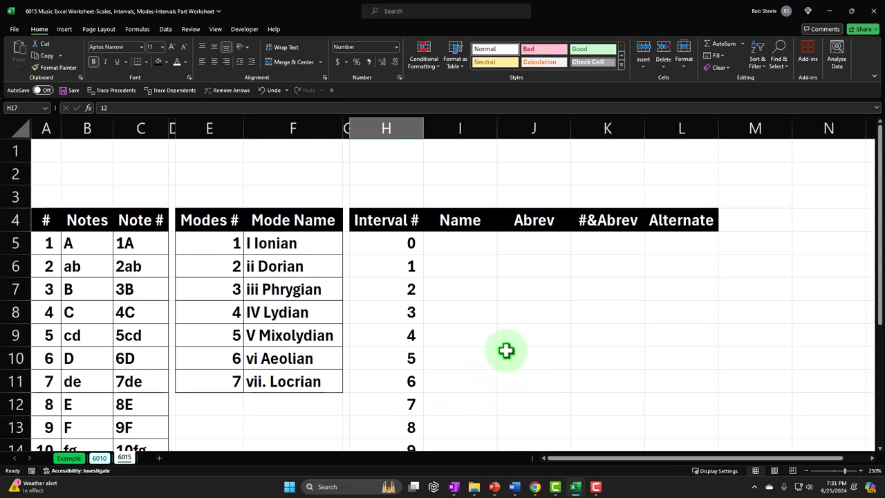
pyautogui.moveTo(601, 466); pyautogui.dragTo(434, 460)
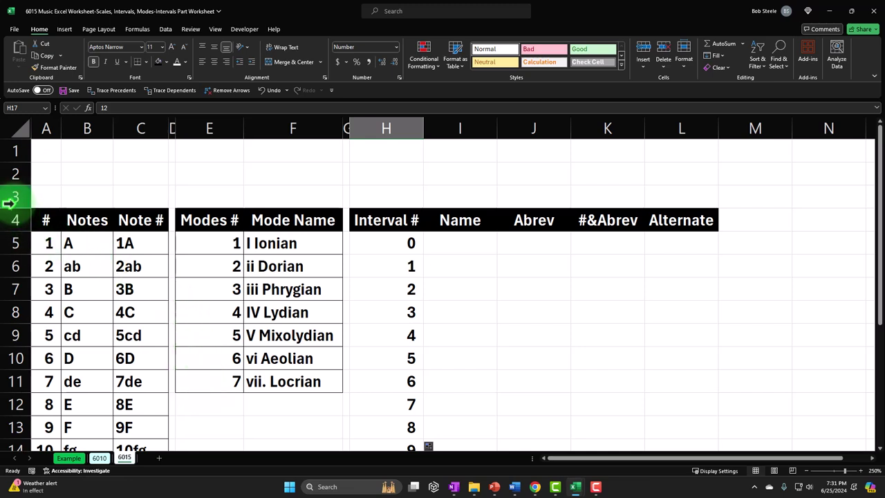
# - Delete the three empty rows 1 to 3 above the table headers on the 6015 sheet
pyautogui.moveTo(13, 197); pyautogui.dragTo(13, 151)
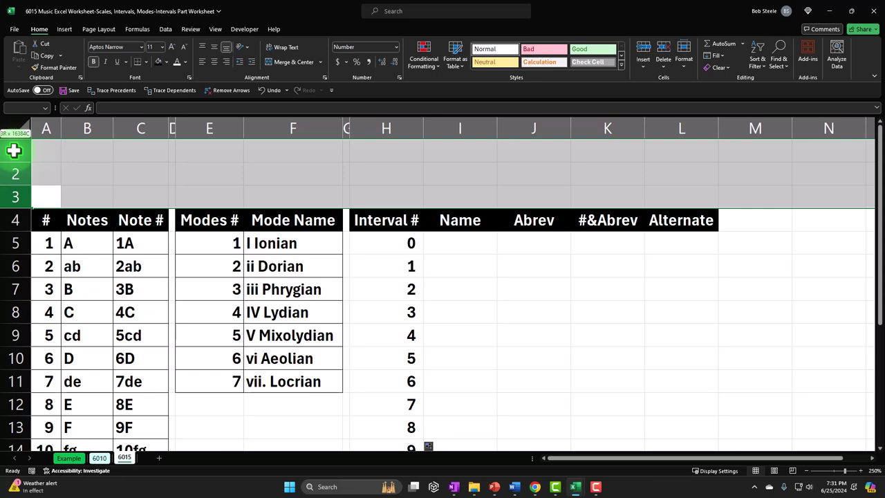
pyautogui.rightClick(90, 162)
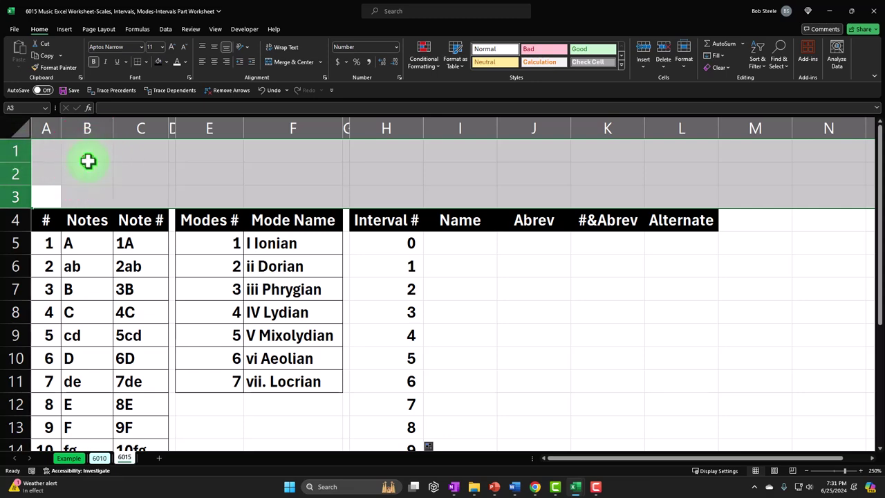
pyautogui.click(119, 264)
pyautogui.click(411, 309)
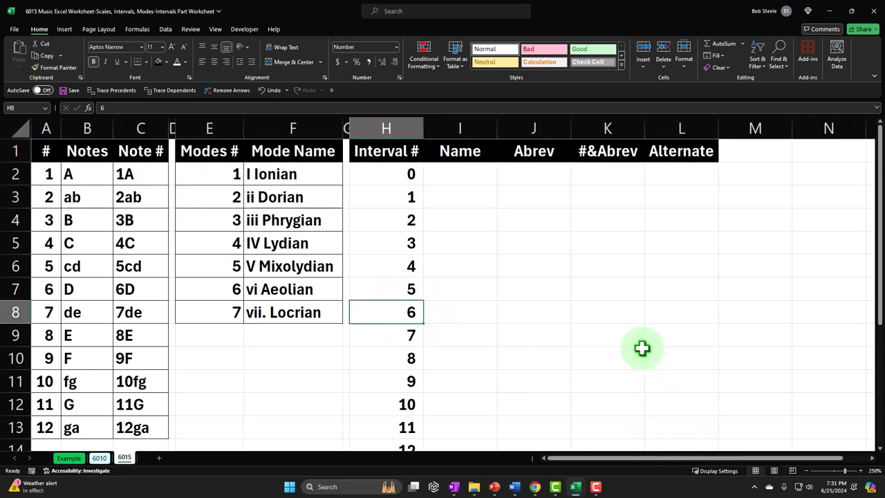
pyautogui.scroll(-1, 642, 348)
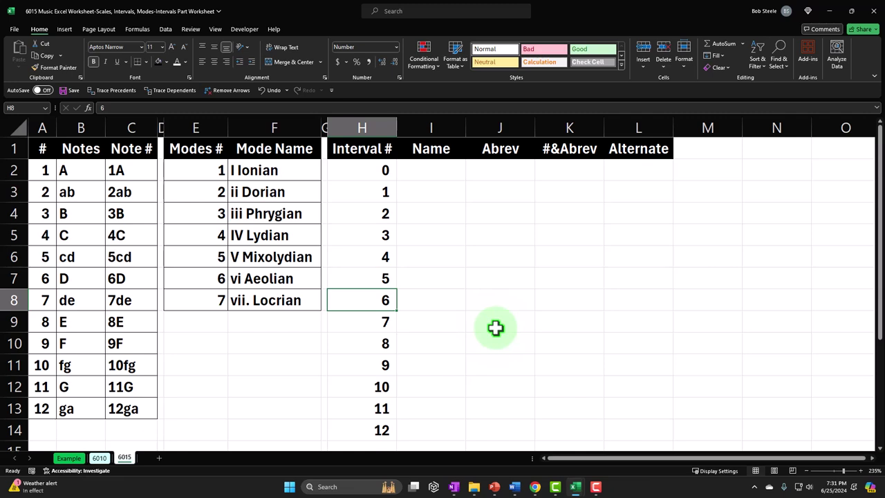
pyautogui.moveTo(508, 180); pyautogui.dragTo(549, 353)
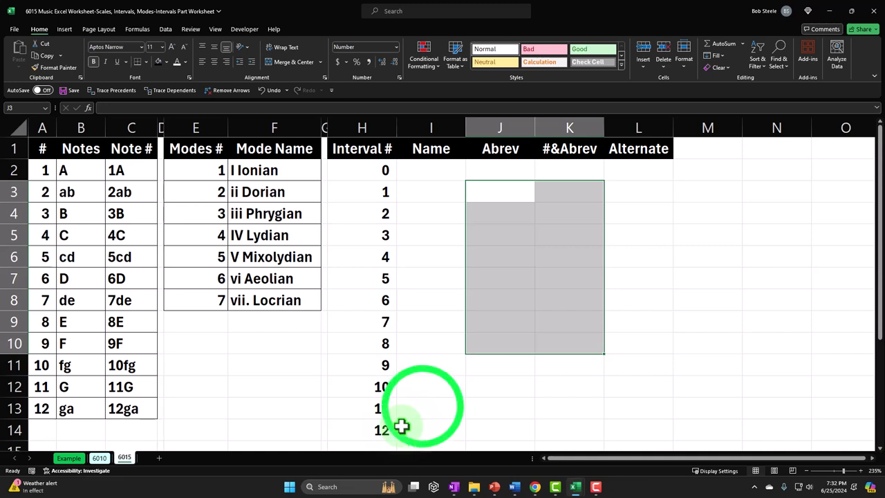
pyautogui.click(423, 407)
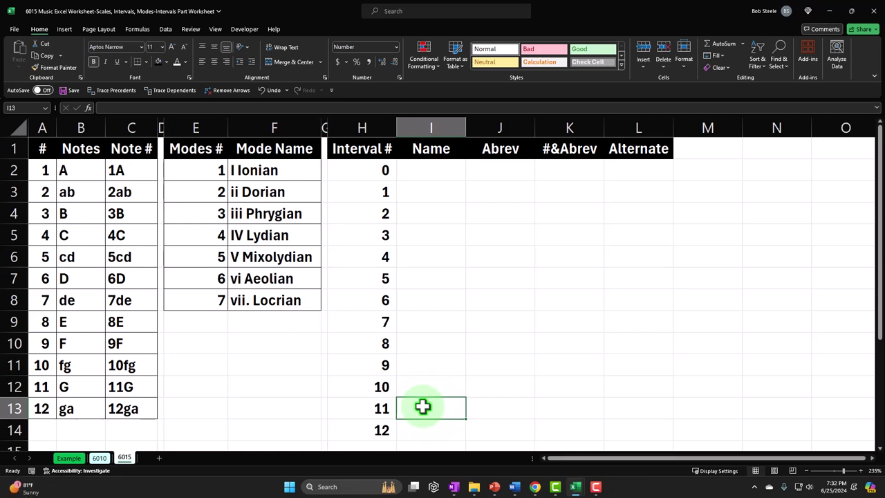
pyautogui.click(366, 423)
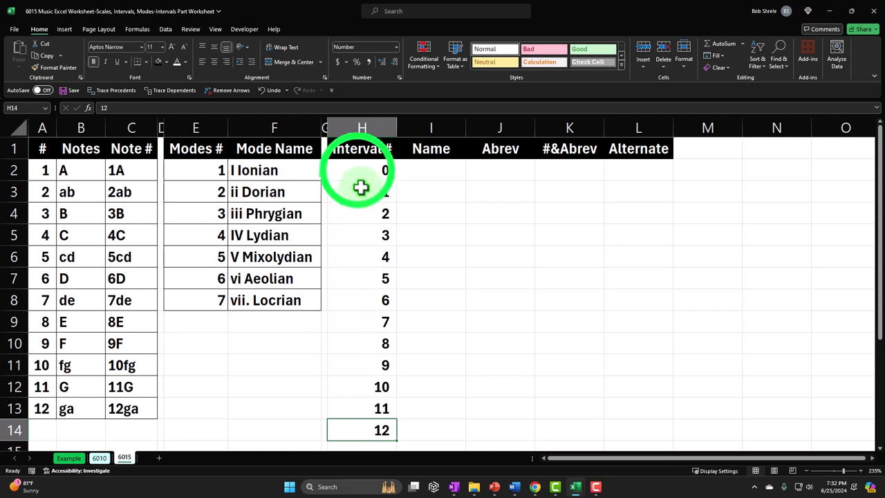
pyautogui.moveTo(356, 170); pyautogui.dragTo(356, 419)
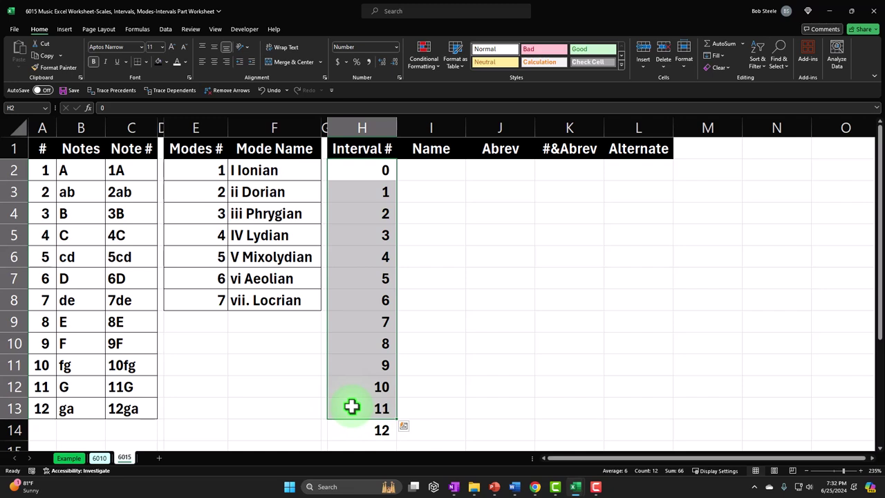
# - Enter Unison as the name and P1 as the abbreviation for interval 0 in I2:J2
pyautogui.click(425, 170)
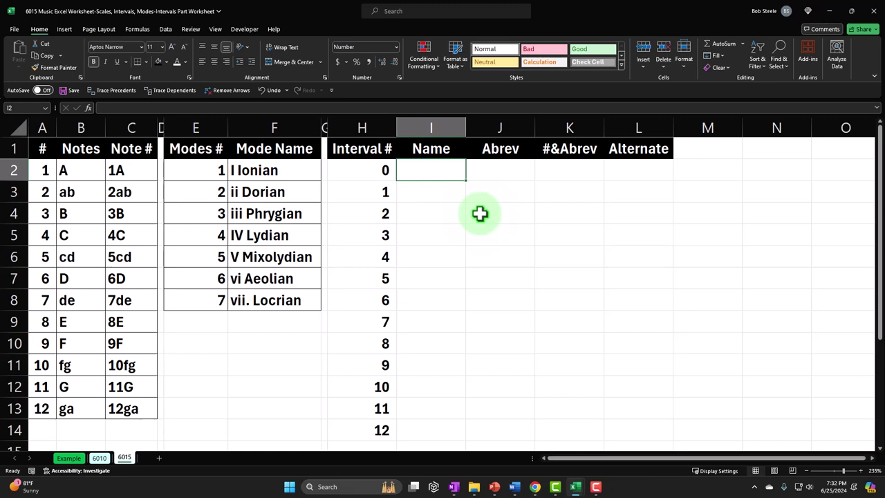
pyautogui.write('Un')
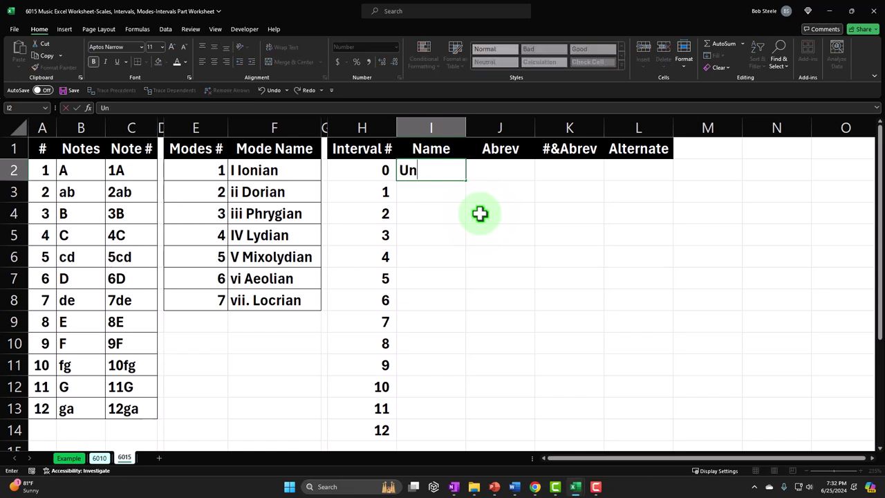
pyautogui.write('is')
pyautogui.press('BackSpace')
pyautogui.write('ison')
pyautogui.press('Tab')
pyautogui.write('P1')
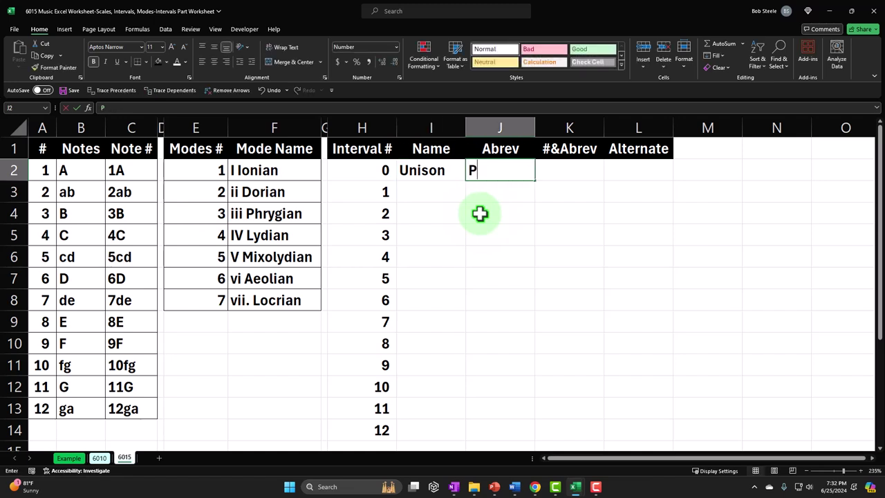
pyautogui.press('Return')
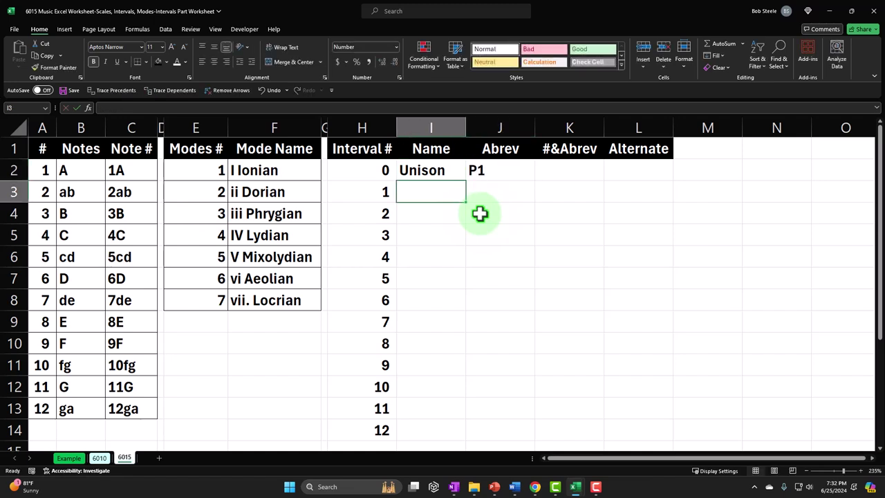
# - Enter Minor 2nd as the name for interval 1 in I3
pyautogui.click(375, 171)
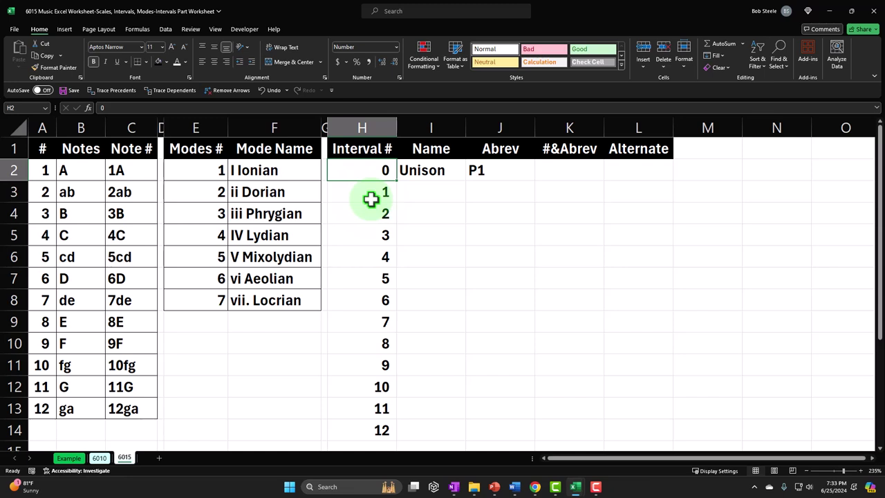
pyautogui.press('Down')
pyautogui.press('Right')
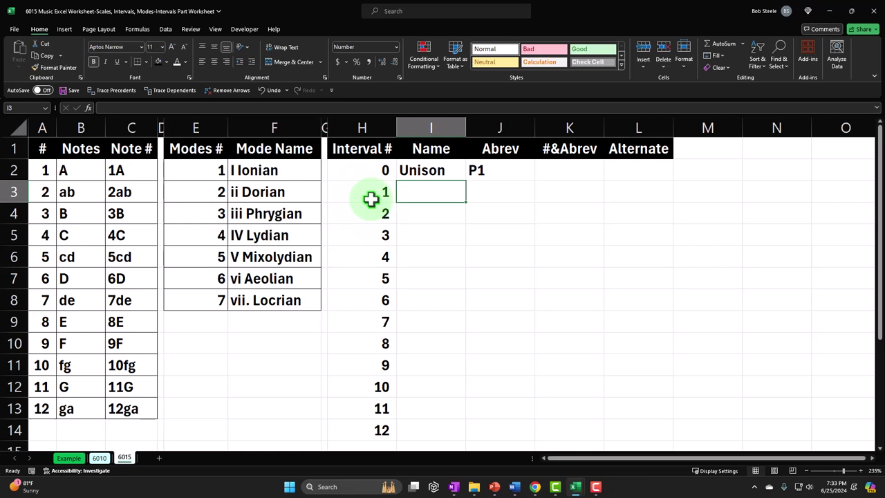
pyautogui.write('Minor')
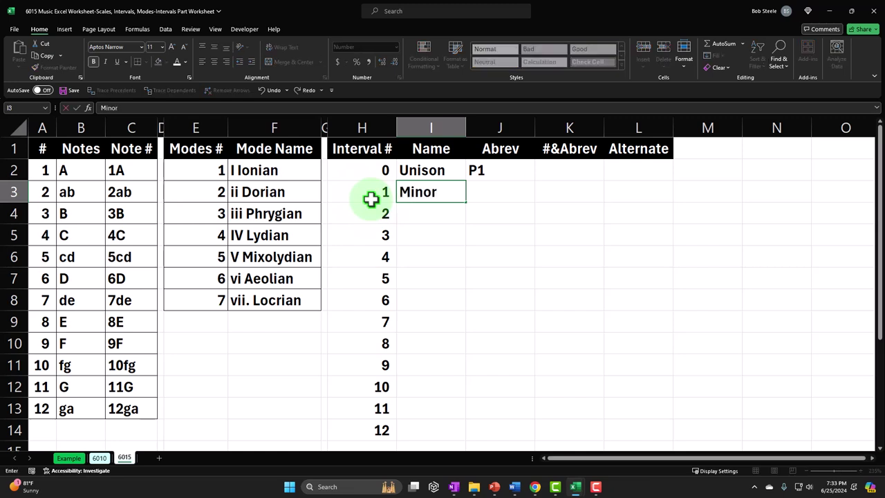
pyautogui.write(' 2nd')
pyautogui.press('Tab')
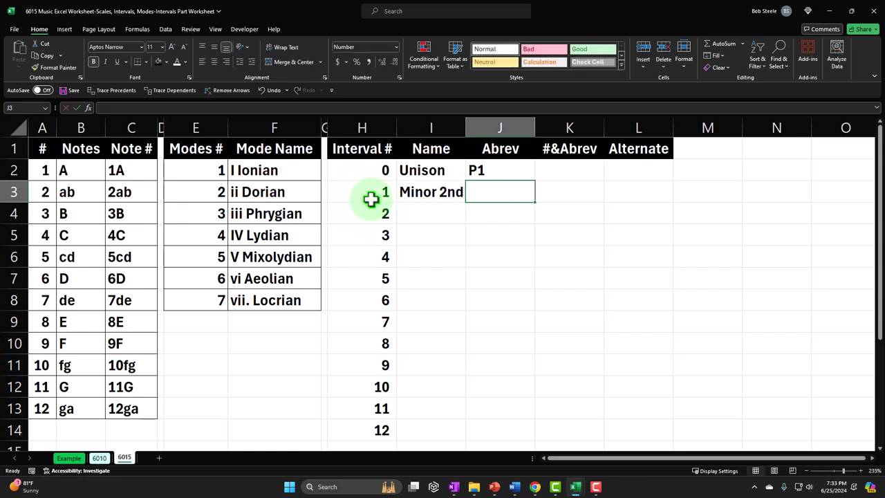
# - Examine the mode numbers, mode names and Interval column of the Major/Ionian table on the Example sheet
pyautogui.click(69, 459)
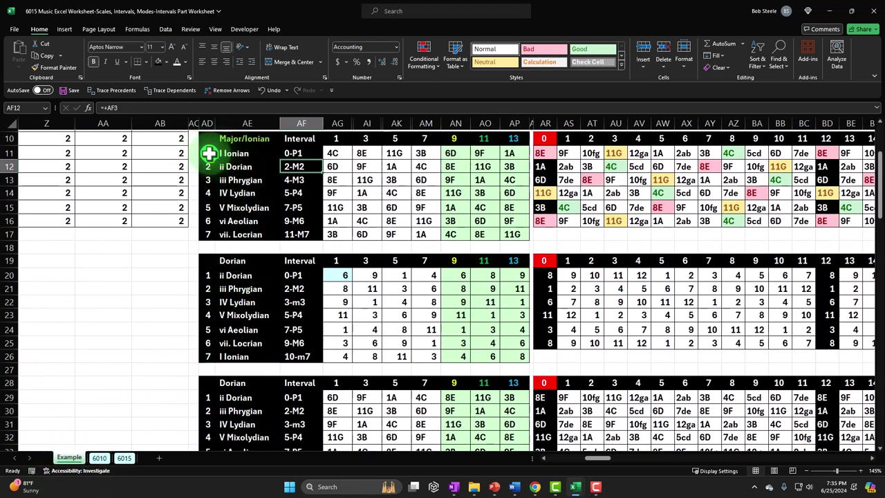
pyautogui.click(208, 153)
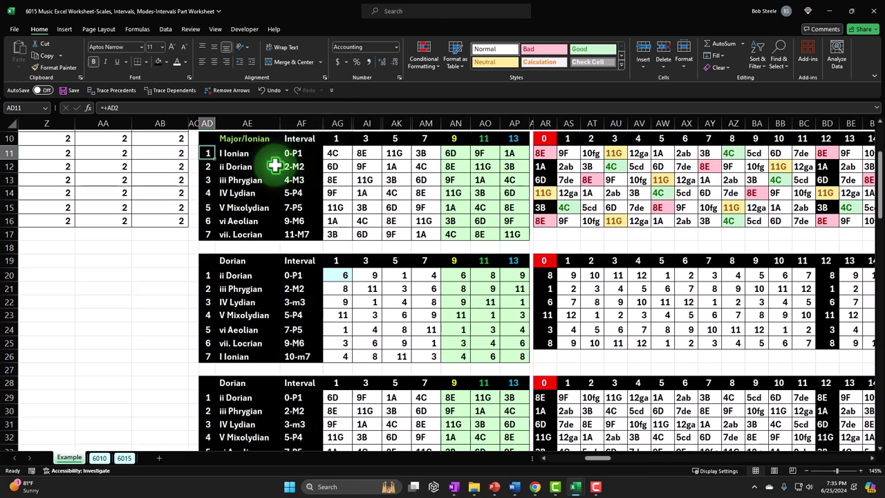
pyautogui.press('Down')
pyautogui.press('Down')
pyautogui.press('Down')
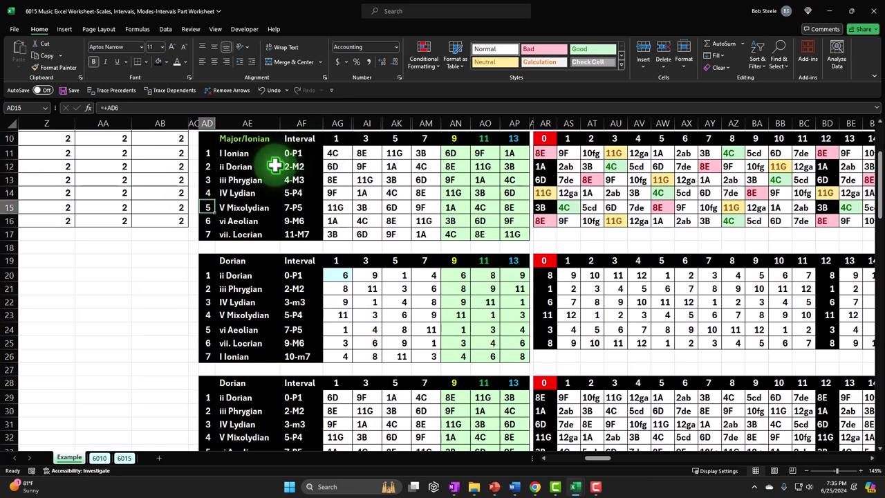
pyautogui.press('Right')
pyautogui.press('Up')
pyautogui.press('Up')
pyautogui.press('Right')
pyautogui.press('Right')
pyautogui.press('Left')
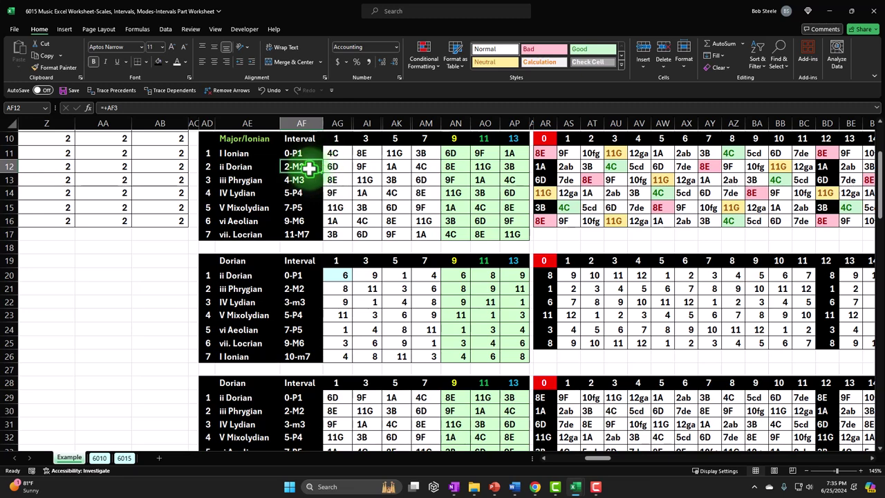
# - Return to the 6015 sheet and enter m2 as the Minor 2nd abbreviation in J3
pyautogui.click(125, 459)
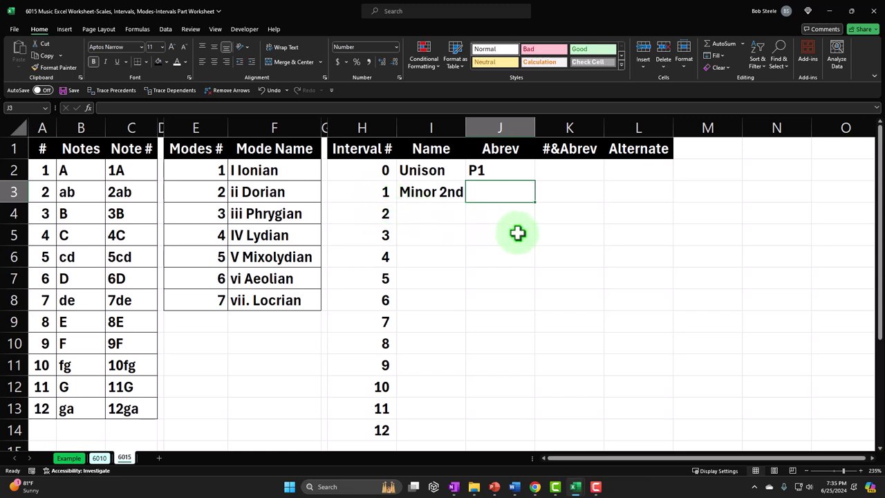
pyautogui.write('m')
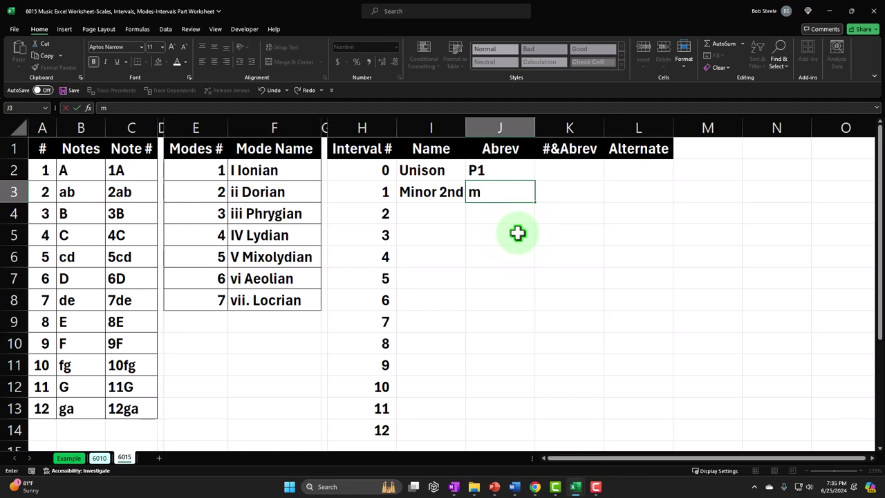
pyautogui.write('2')
pyautogui.press('Return')
# - Enter Major 2nd as the name and M2 as the abbreviation for interval 2 in I4:J4
pyautogui.press('Left')
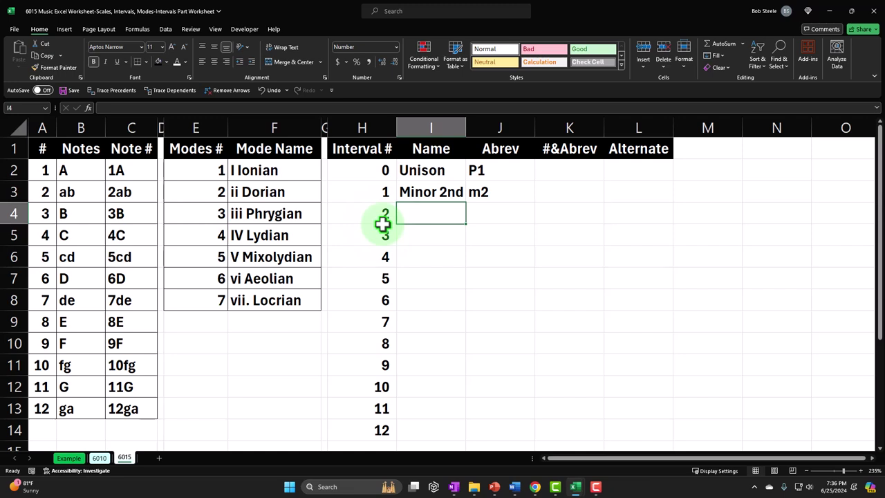
pyautogui.write('M')
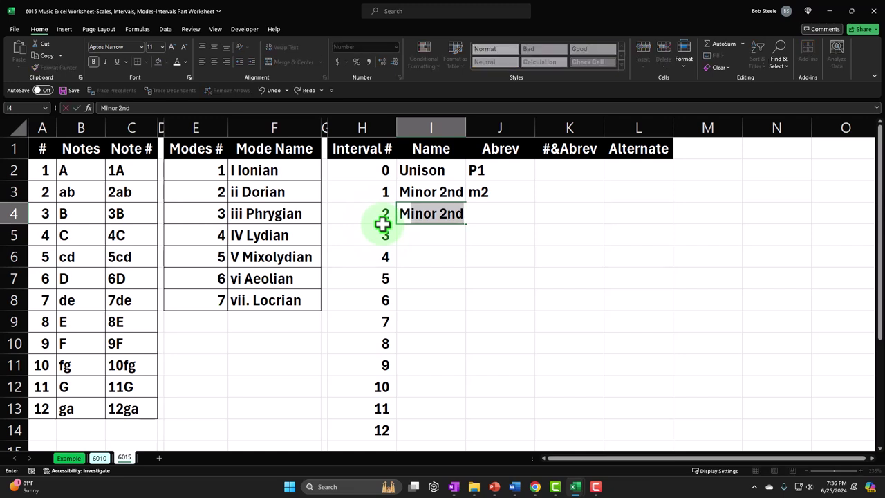
pyautogui.write('ajor 2nd')
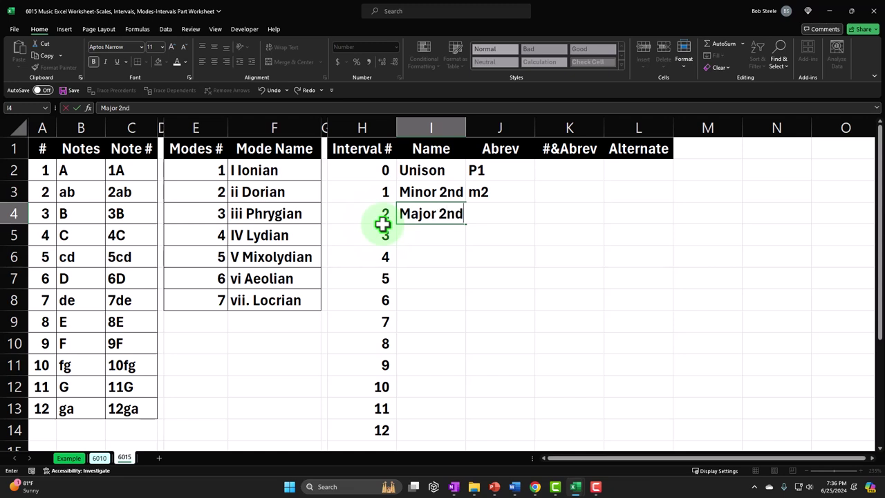
pyautogui.press('Tab')
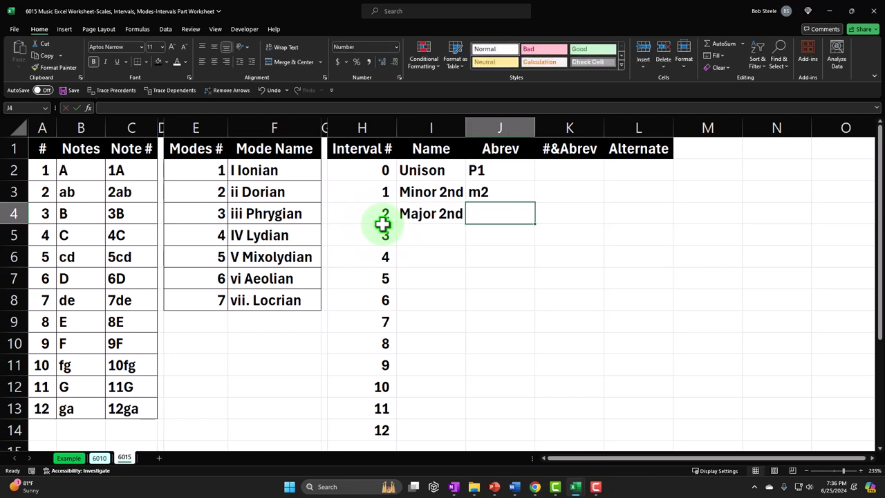
pyautogui.write('M2')
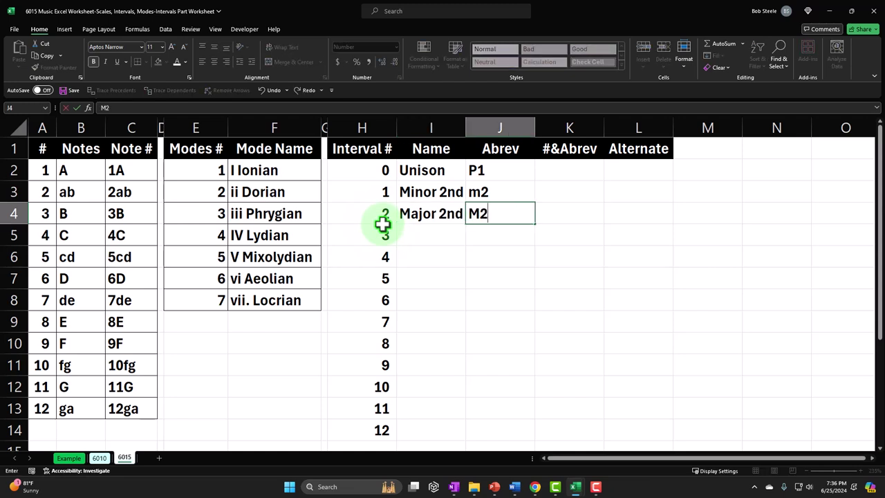
pyautogui.press('Return')
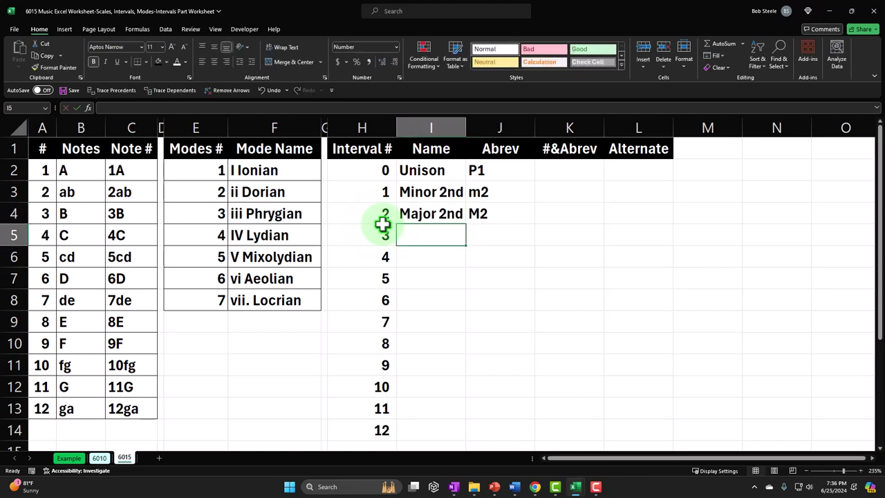
# - Compare the ii Dorian interval on the Example sheet with the minor and major 2nd abbreviations in J3:J4 of the 6015 sheet
pyautogui.click(69, 457)
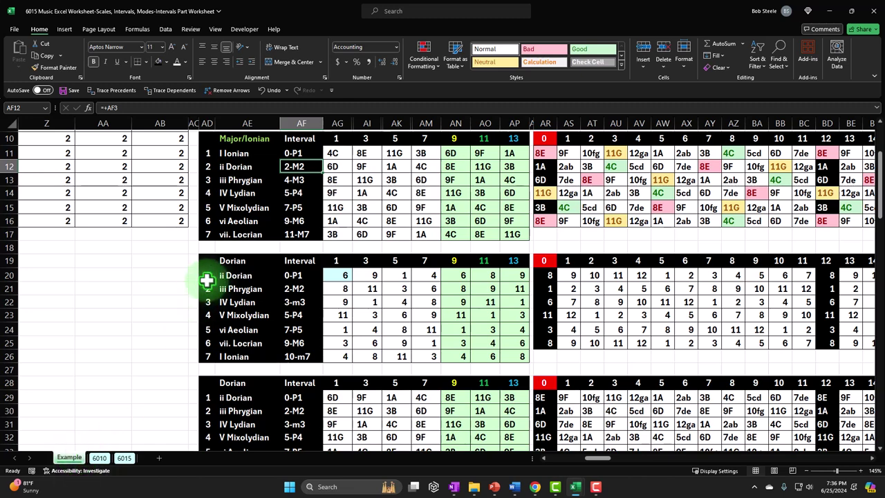
pyautogui.click(294, 167)
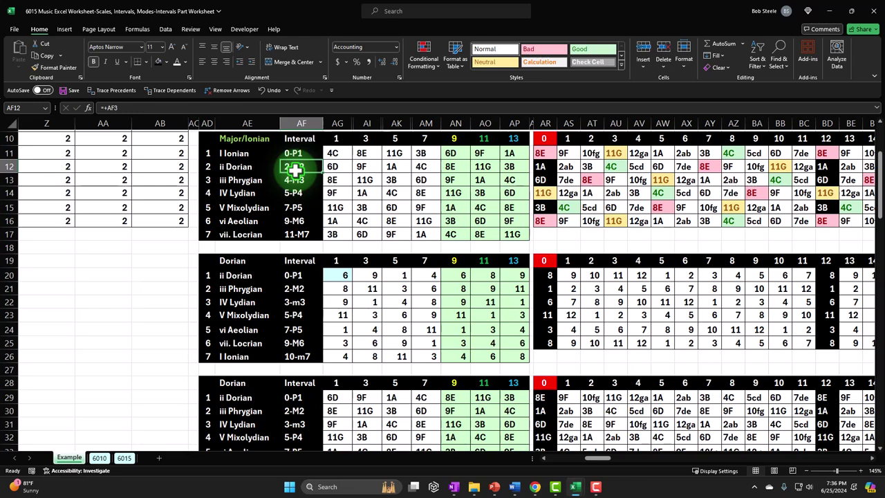
pyautogui.click(124, 458)
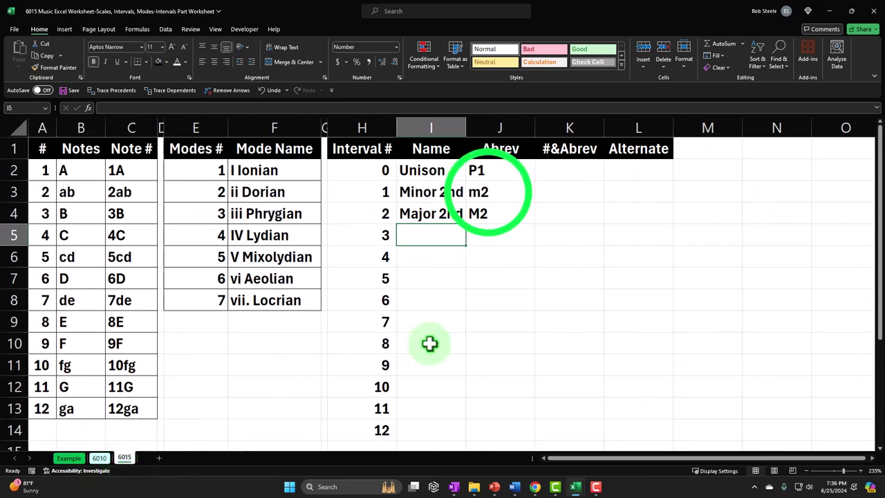
pyautogui.click(484, 195)
pyautogui.press('Down')
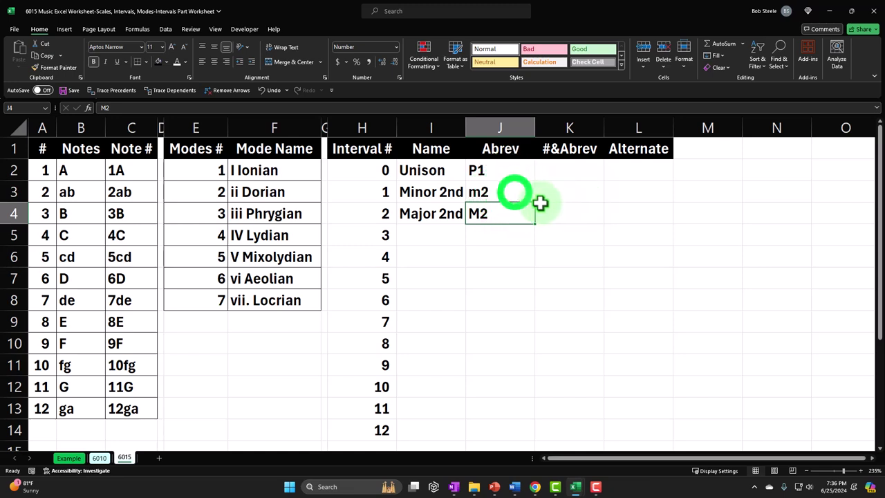
pyautogui.click(515, 192)
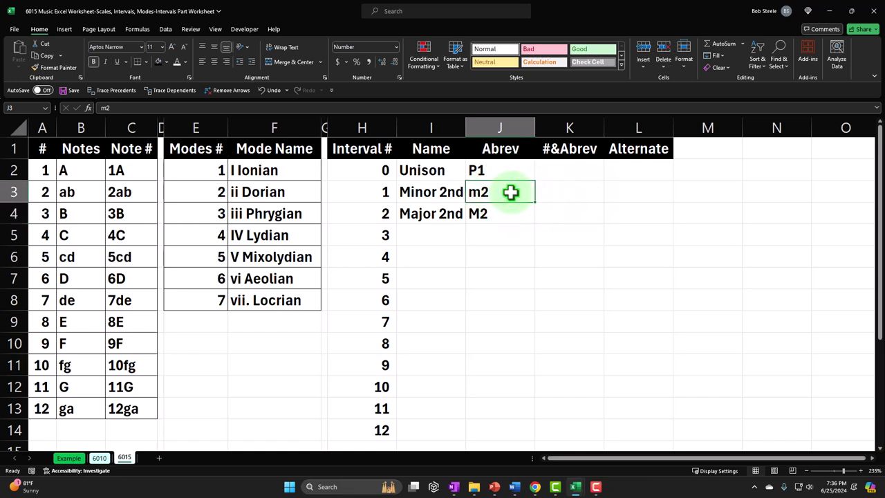
pyautogui.click(479, 212)
pyautogui.click(490, 194)
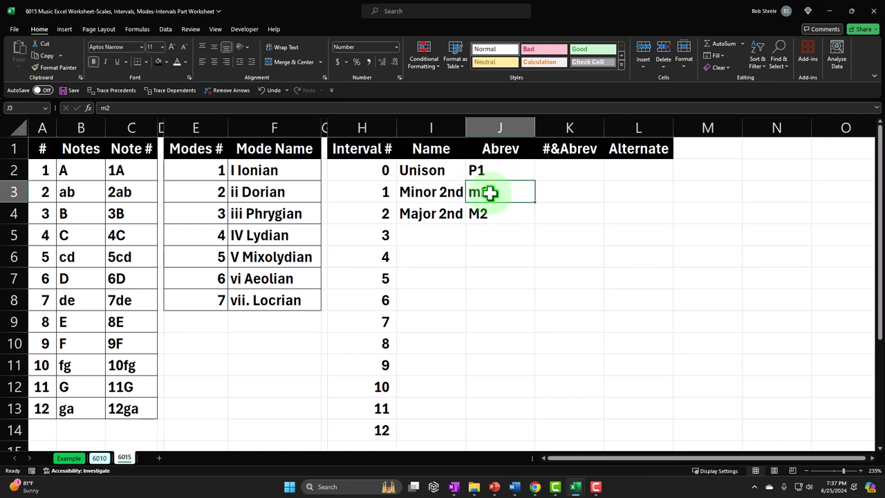
pyautogui.press('Down')
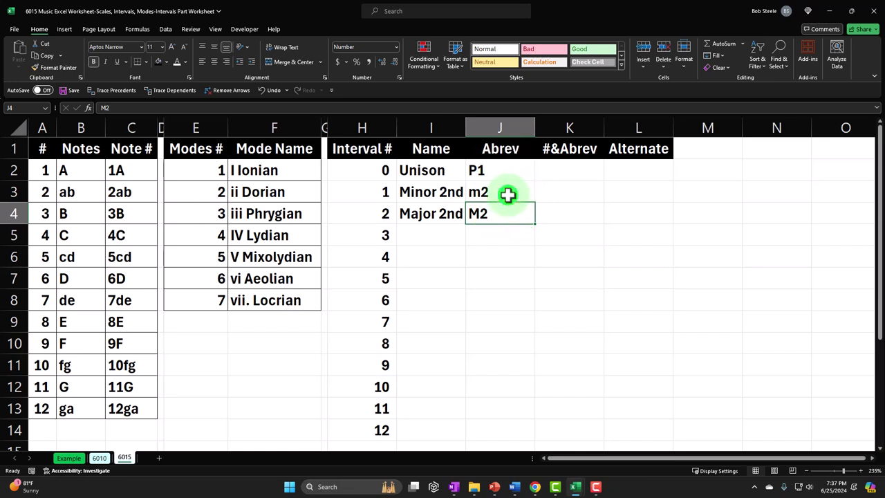
# - Compare the unison, minor 2nd and major 2nd abbreviations in J2:J4
pyautogui.click(508, 194)
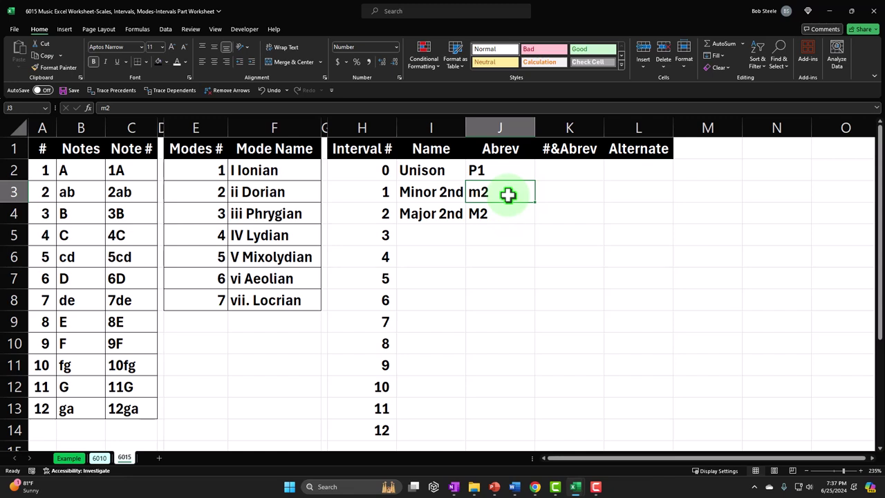
pyautogui.click(508, 173)
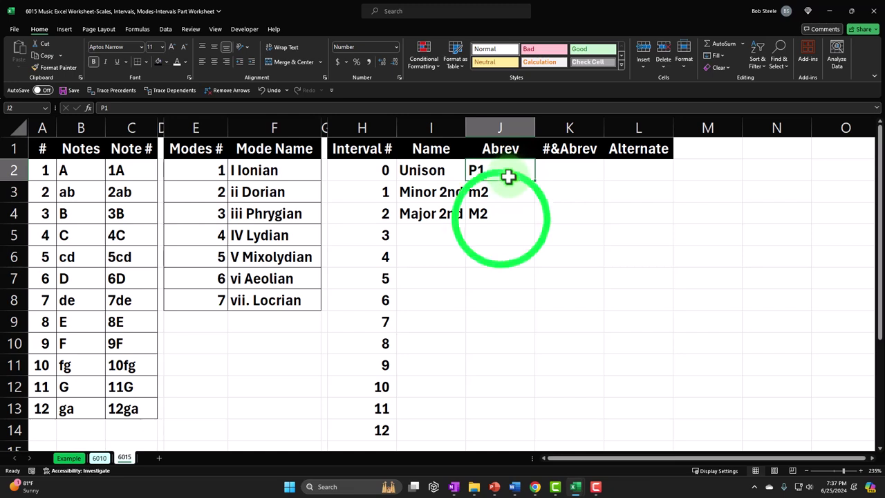
pyautogui.click(500, 217)
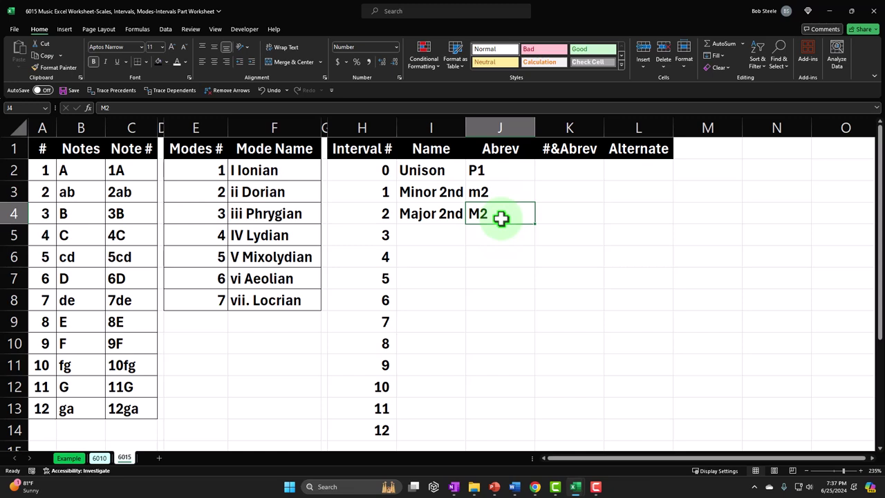
pyautogui.press('Up')
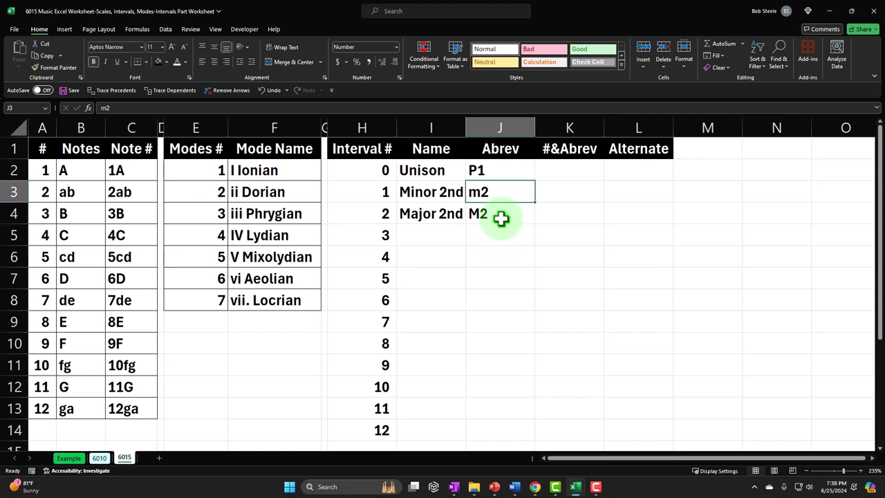
# - Enter Minor 3rd as the name and m3 as the abbreviation for interval 3 in I5:J5
pyautogui.press('Down')
pyautogui.press('Down')
pyautogui.press('Left')
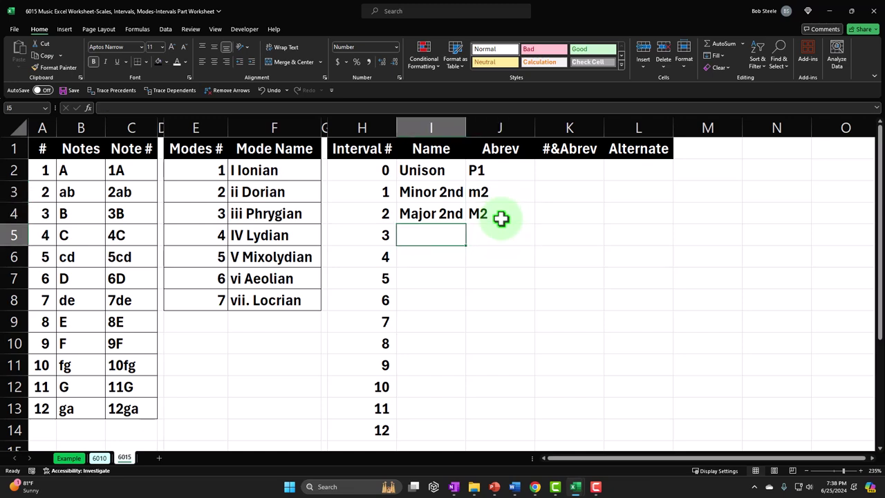
pyautogui.write('M')
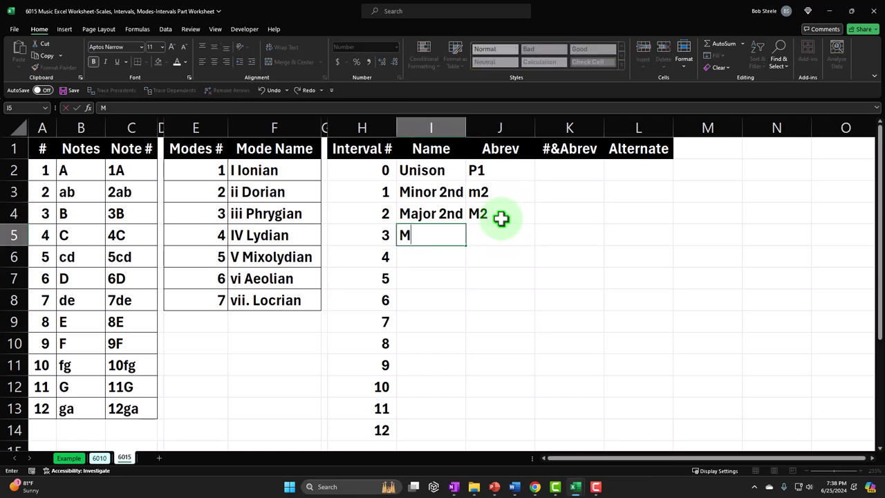
pyautogui.write('inor 3rd')
pyautogui.press('Return')
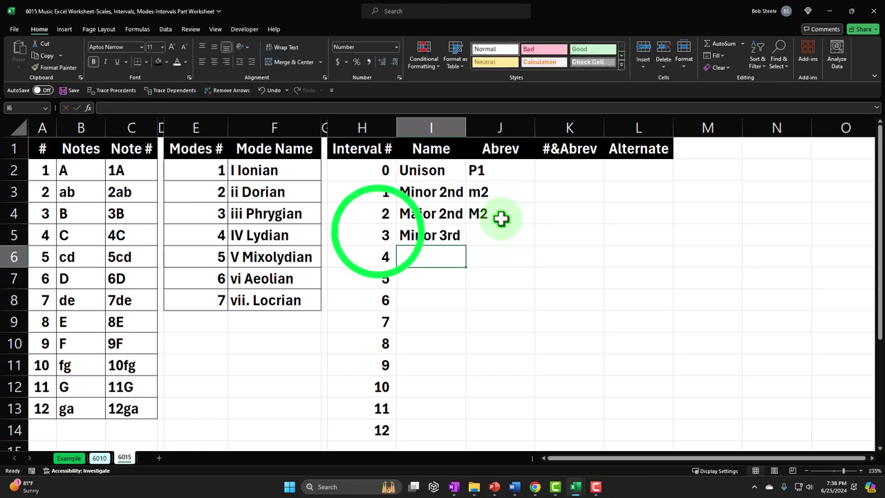
pyautogui.click(378, 231)
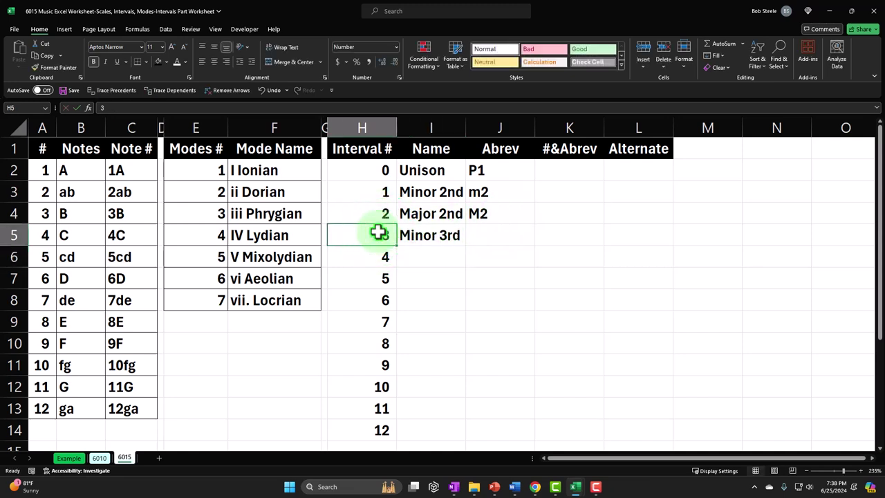
pyautogui.press('Right')
pyautogui.press('Right')
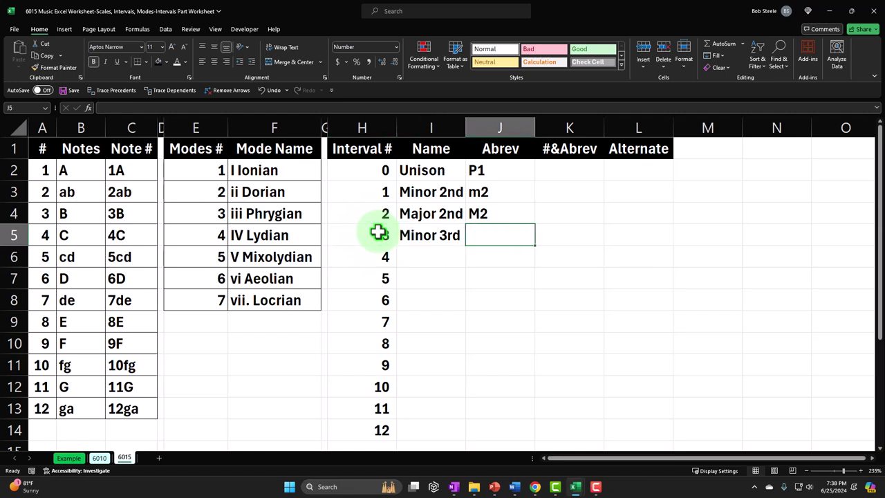
pyautogui.write('m3')
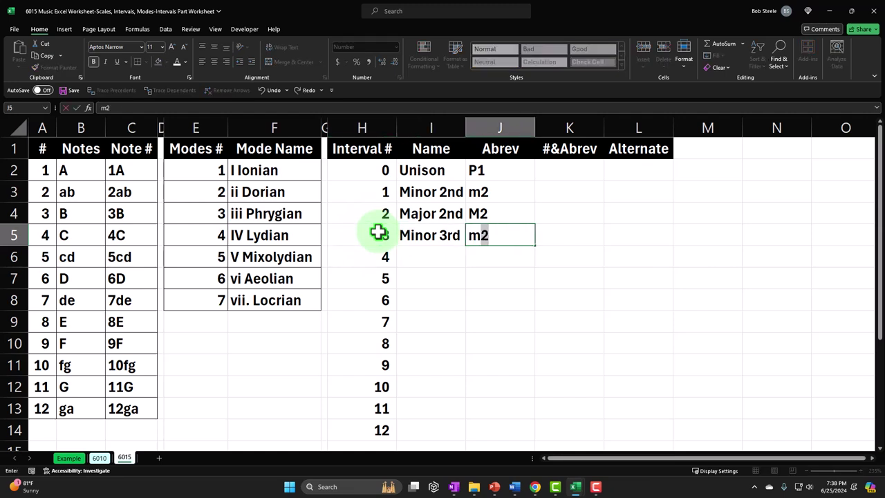
pyautogui.press('Return')
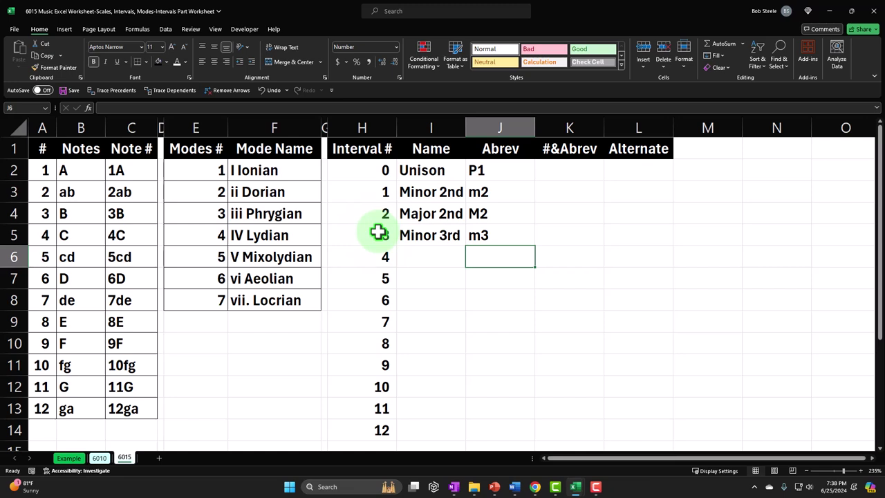
# - Enter Major 3rd as the name and M3 as the abbreviation for interval 4 in I6:J6
pyautogui.press('Left')
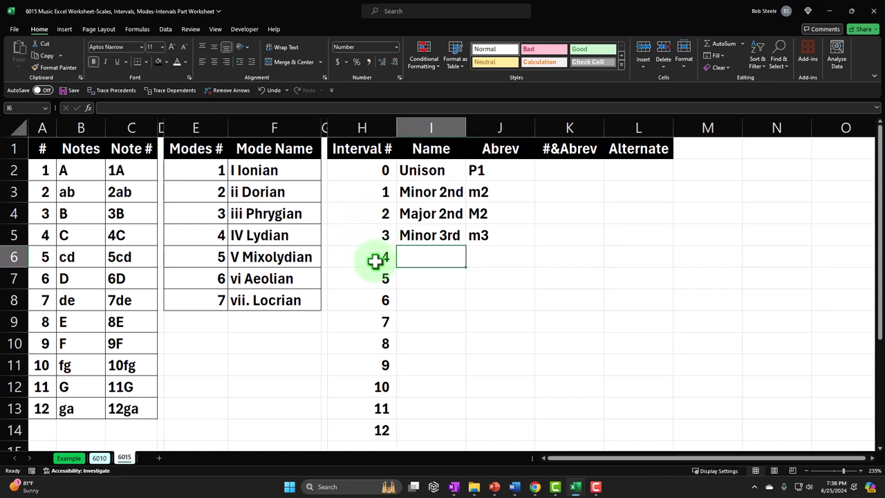
pyautogui.write('Major 3rd')
pyautogui.press('Tab')
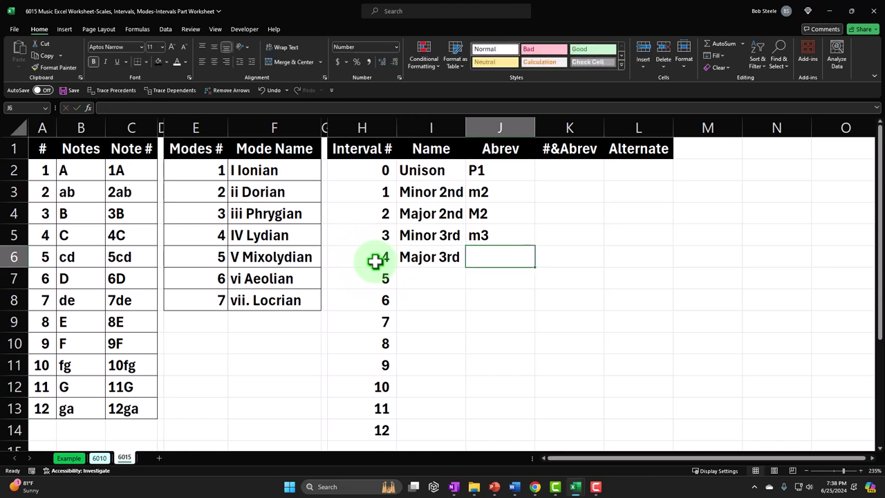
pyautogui.write('M3')
pyautogui.press('Return')
pyautogui.press('Up')
pyautogui.press('Right')
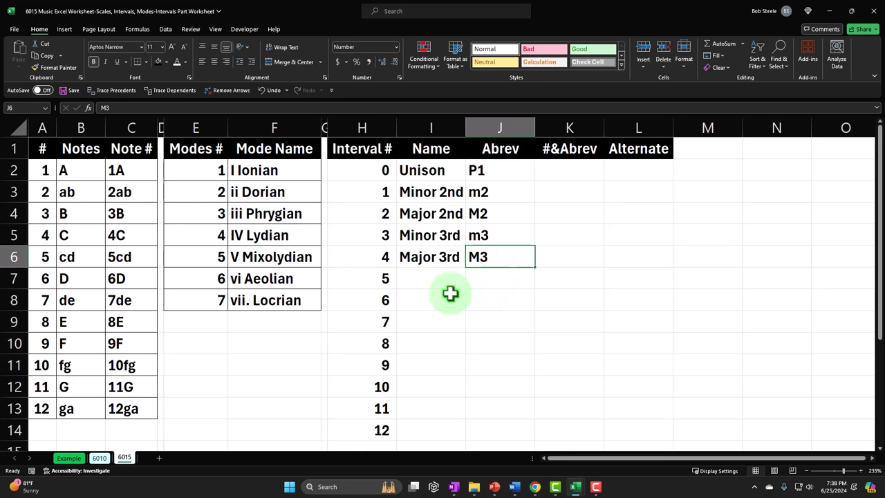
# - Examine the iii Phrygian mode number and its interval in the Major/Ionian table on the Example sheet
pyautogui.click(71, 459)
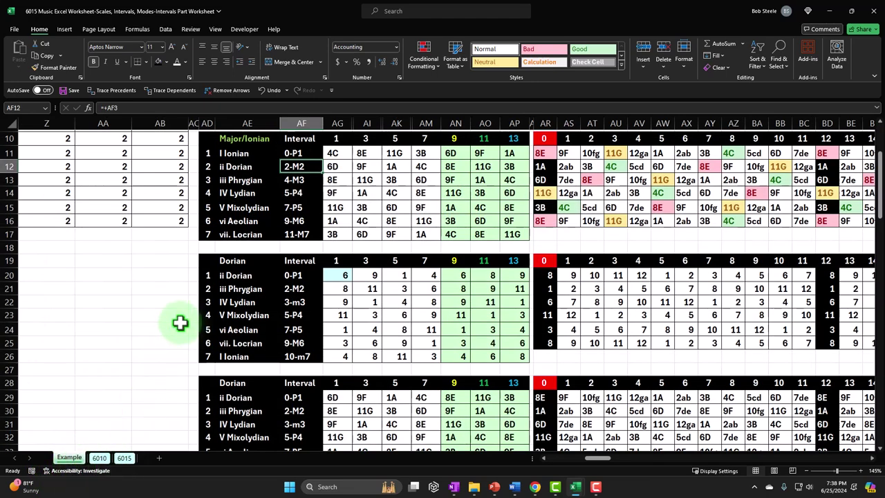
pyautogui.click(208, 179)
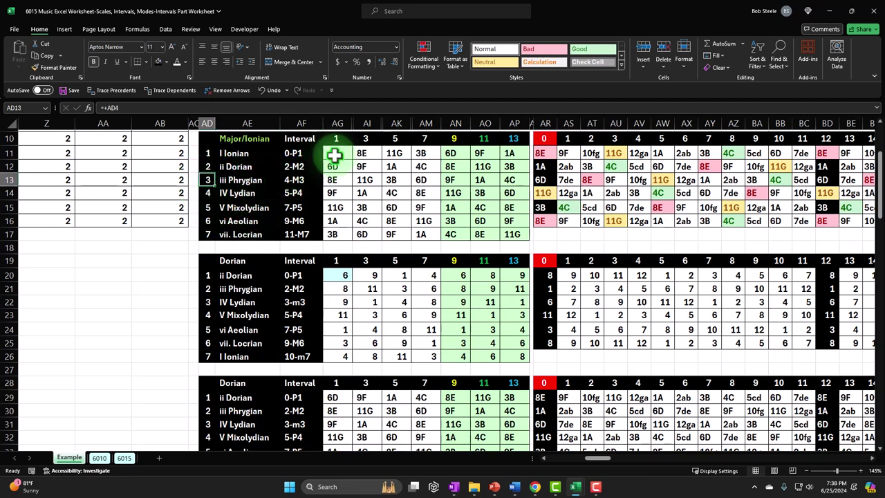
pyautogui.press('Right')
pyautogui.press('Right')
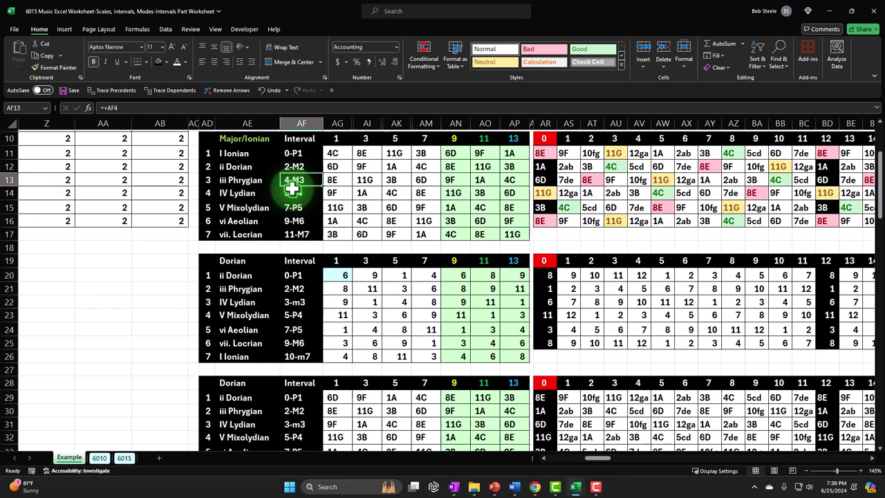
# - On the 6015 sheet, join the unison's interval number and abbreviation with a space in K2 using =H2&" "&J2
pyautogui.click(124, 458)
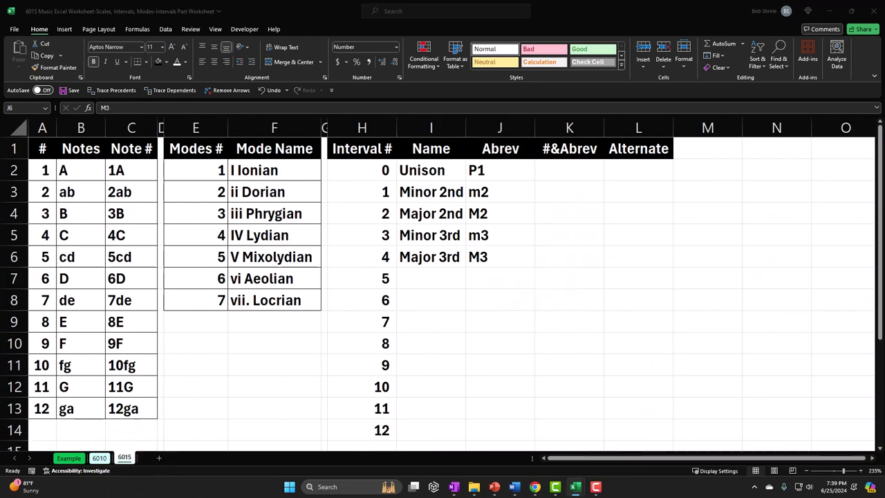
pyautogui.click(557, 166)
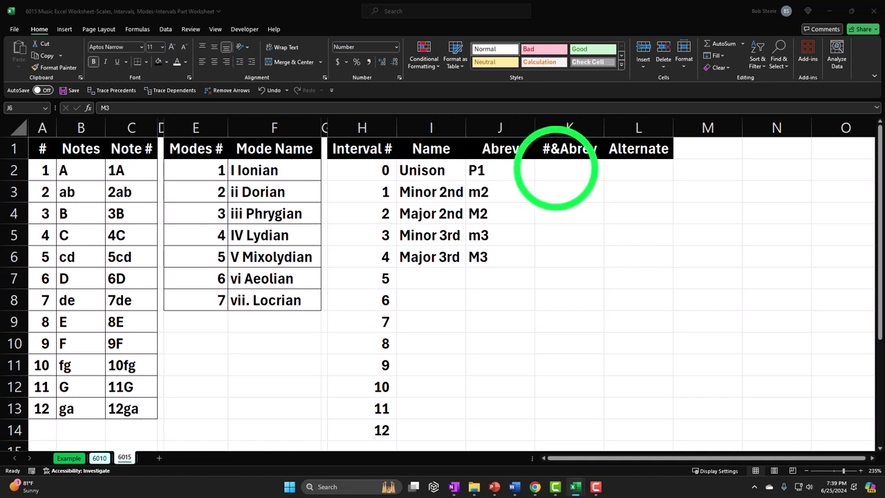
pyautogui.click(558, 181)
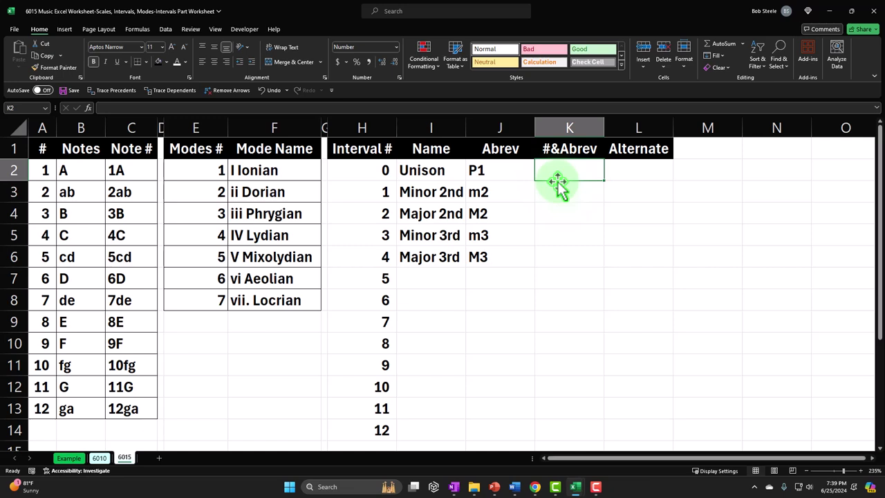
pyautogui.write('=')
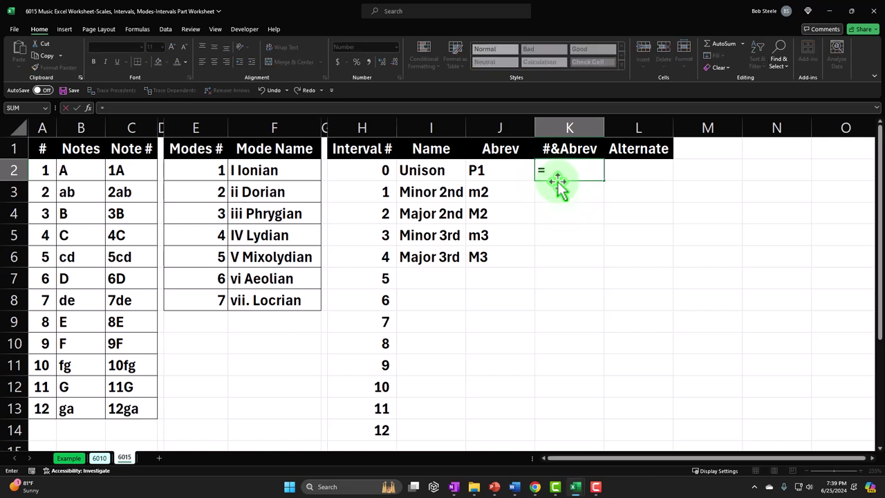
pyautogui.click(372, 168)
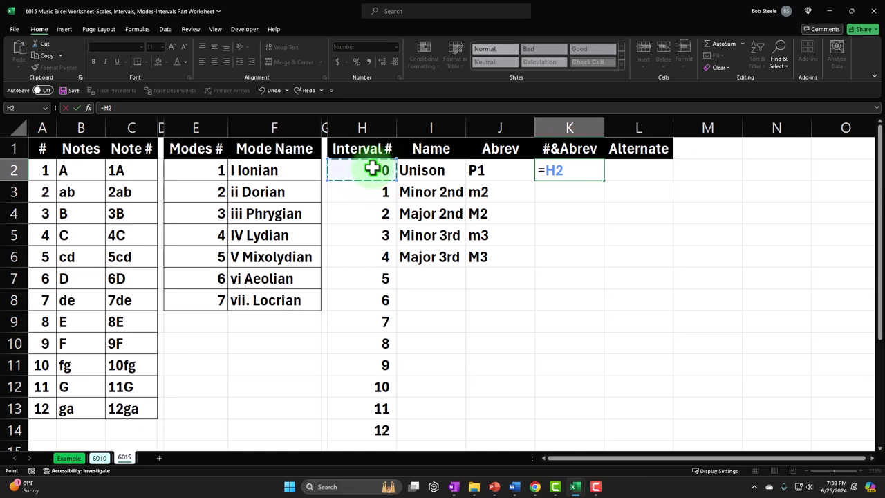
pyautogui.write('&')
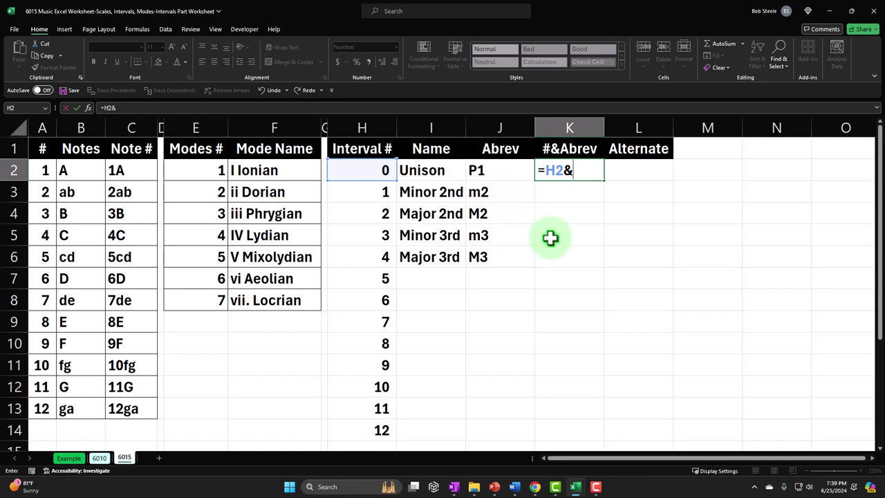
pyautogui.write('" "')
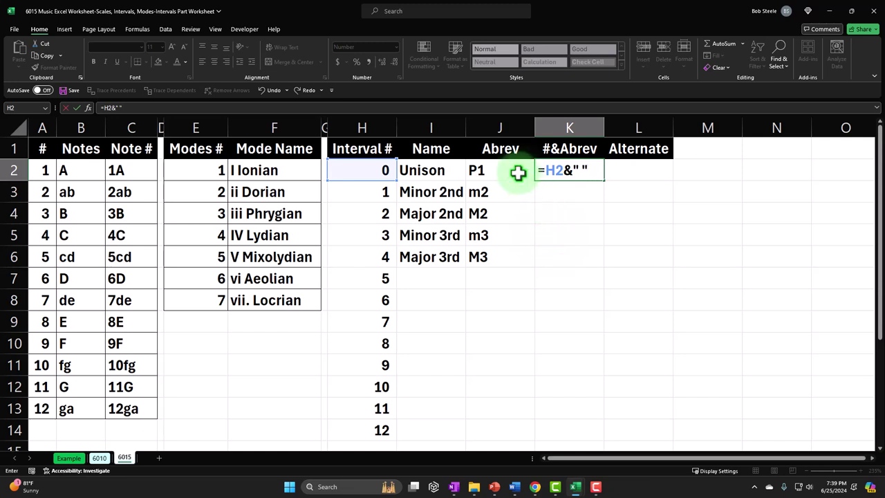
pyautogui.write('&')
pyautogui.click(512, 172)
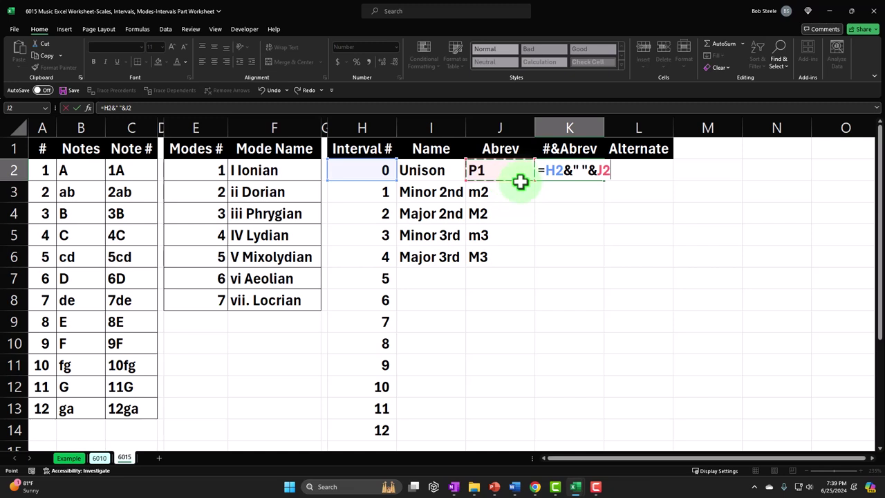
pyautogui.press('Return')
pyautogui.press('Up')
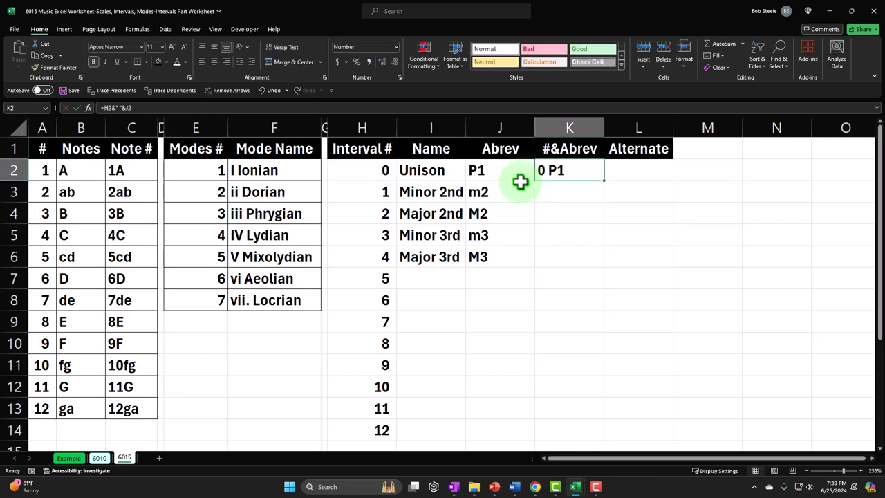
# - Replace the space separator in the K2 formula with a hyphen, giving =H2&"-"&J2
pyautogui.click(563, 174)
pyautogui.doubleClick(565, 174)
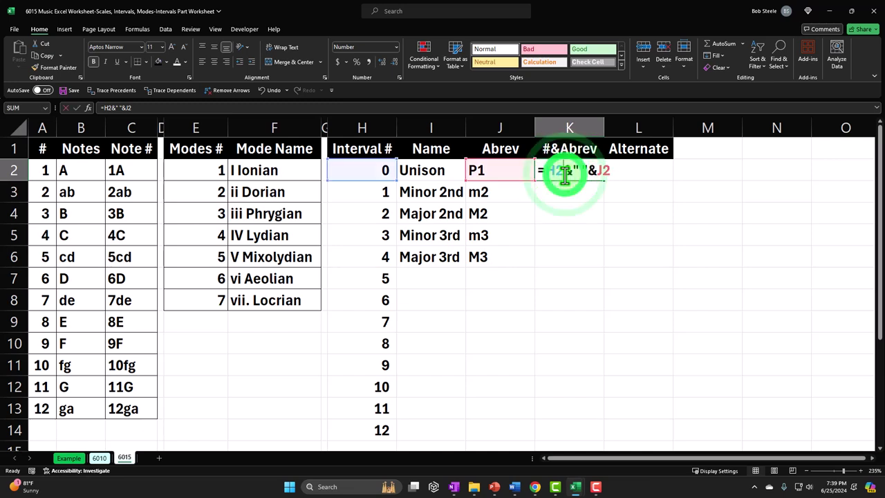
pyautogui.press('BackSpace')
pyautogui.write('-P1')
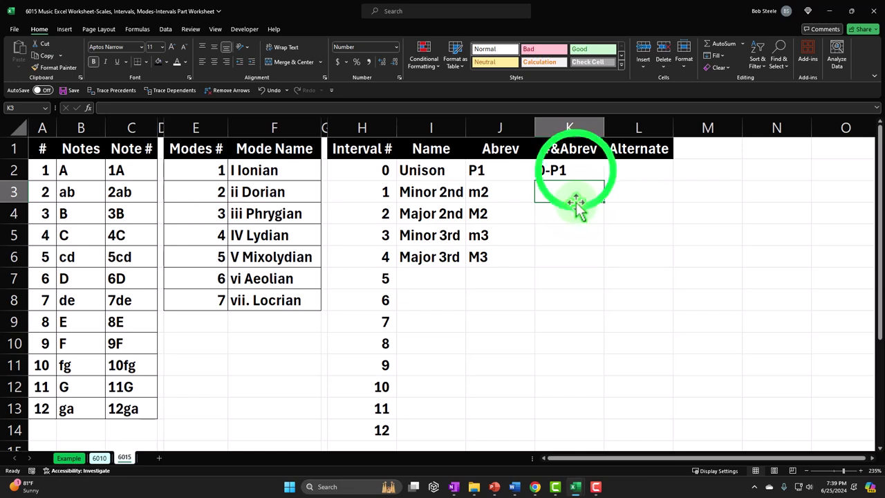
# - Fill the #&Abrev formula from K2 down to K6 and check the copied formula in K5
pyautogui.click(574, 173)
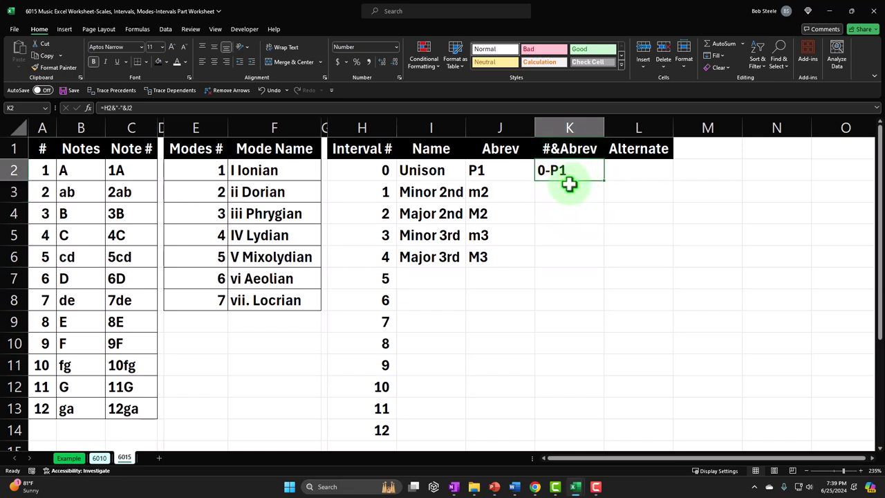
pyautogui.moveTo(602, 181); pyautogui.dragTo(596, 268)
pyautogui.moveTo(543, 216); pyautogui.dragTo(555, 233)
pyautogui.click(555, 233)
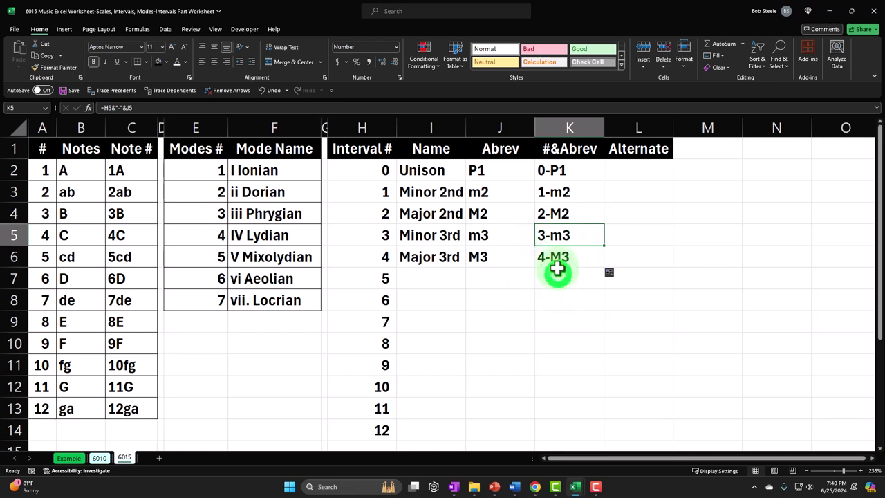
# - Enter Perfict 4th as the name for interval 5 in I7 and widen column I to fit it
pyautogui.click(558, 275)
pyautogui.press('Left')
pyautogui.press('Left')
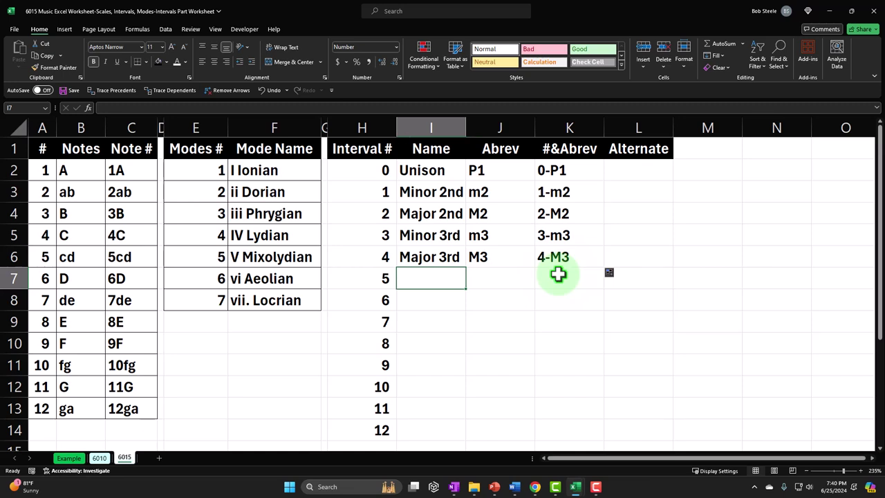
pyautogui.write('Perfic')
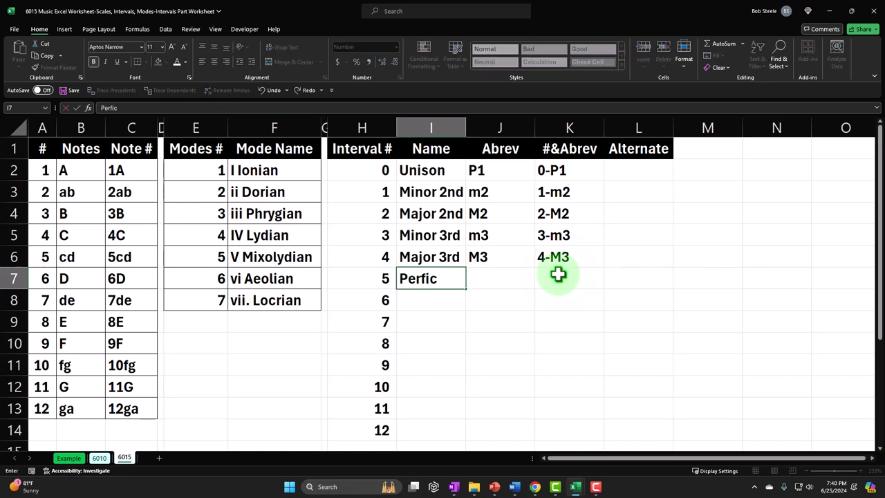
pyautogui.write('t 4th')
pyautogui.press('Return')
pyautogui.moveTo(465, 123); pyautogui.dragTo(471, 123)
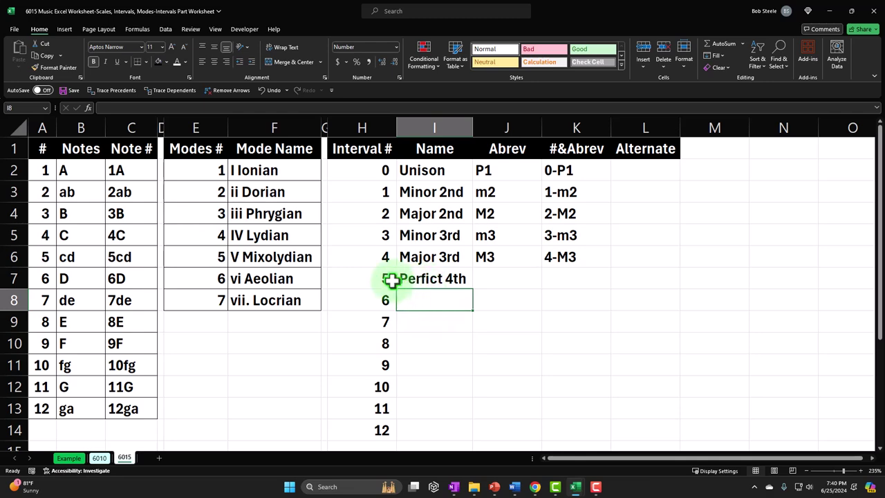
# - Check the IV Lydian row of the Major/Ionian table on the Example sheet, and return to the 6015 sheet
pyautogui.click(69, 458)
pyautogui.click(204, 192)
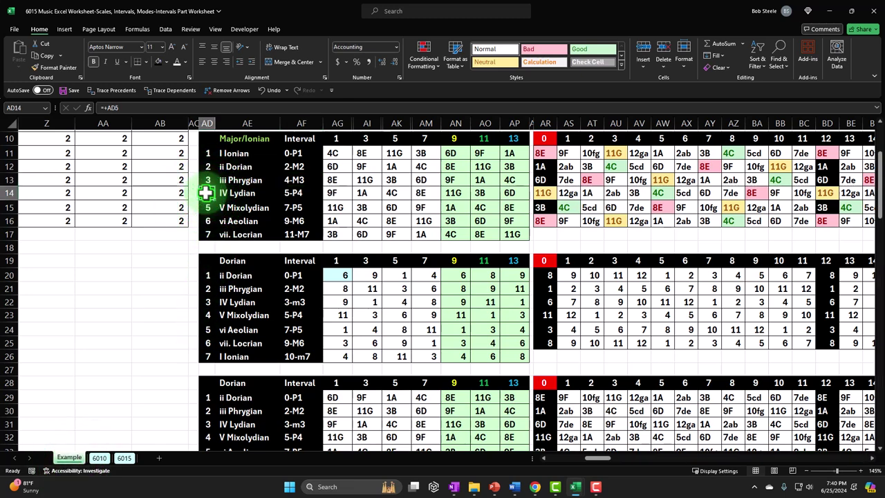
pyautogui.click(123, 458)
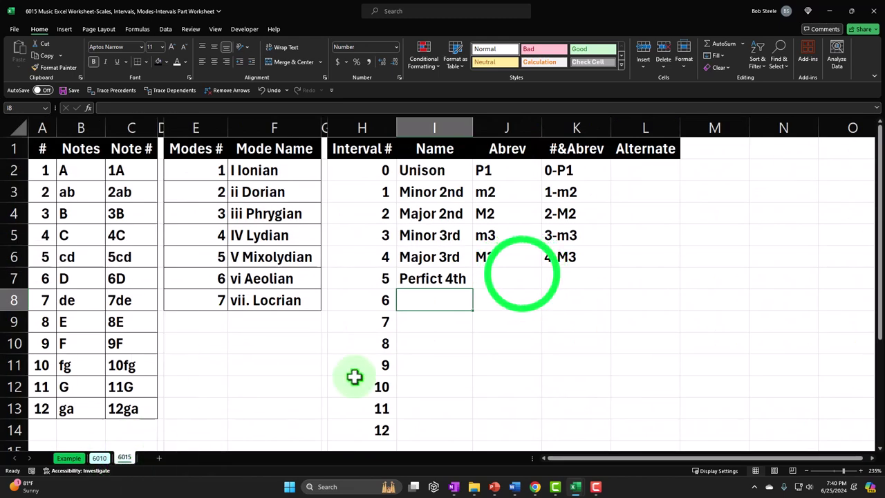
# - Enter P4 as the abbreviation for interval 5 in J7
pyautogui.click(522, 275)
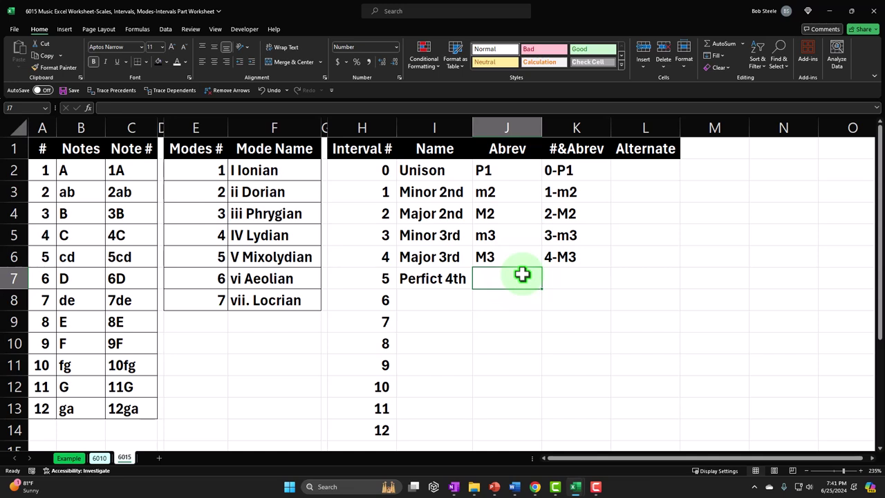
pyautogui.write('P1')
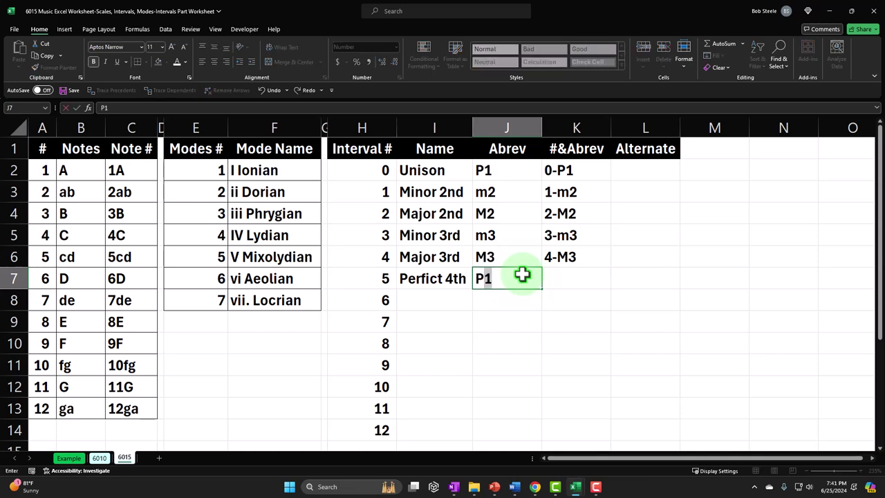
pyautogui.write('4')
pyautogui.press('Return')
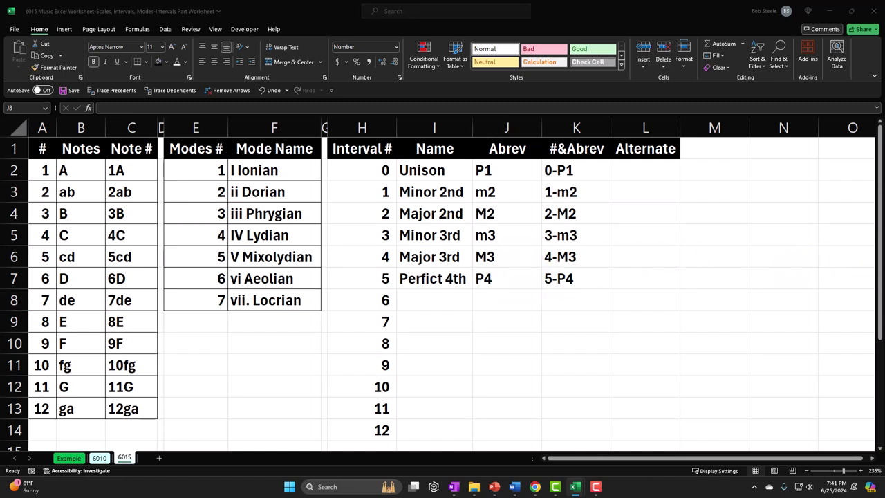
# - Enter Diminished 5th as the name for interval 6 in I8 and widen column I to fit it
pyautogui.click(420, 296)
pyautogui.click(421, 296)
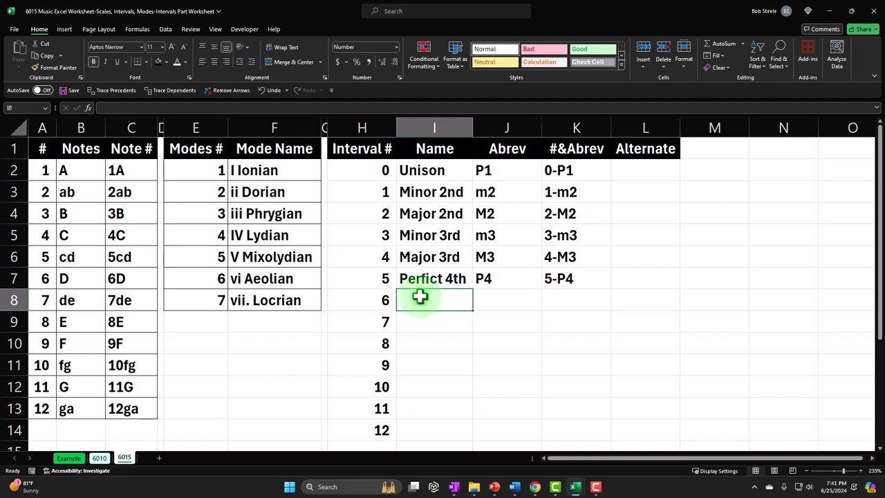
pyautogui.write('Di')
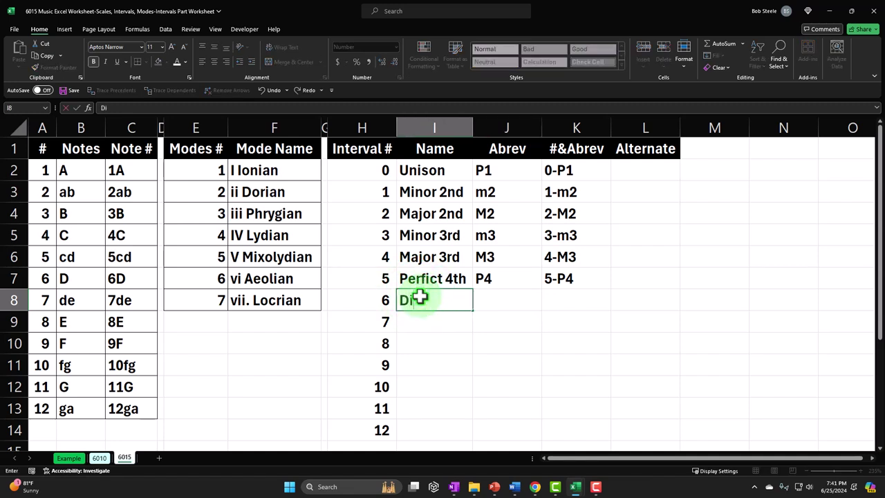
pyautogui.write('minished ')
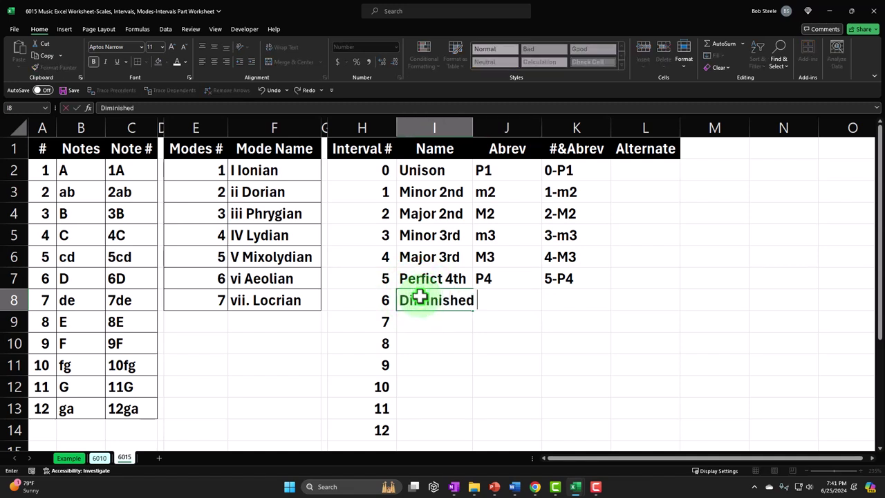
pyautogui.write('5th')
pyautogui.press('Return')
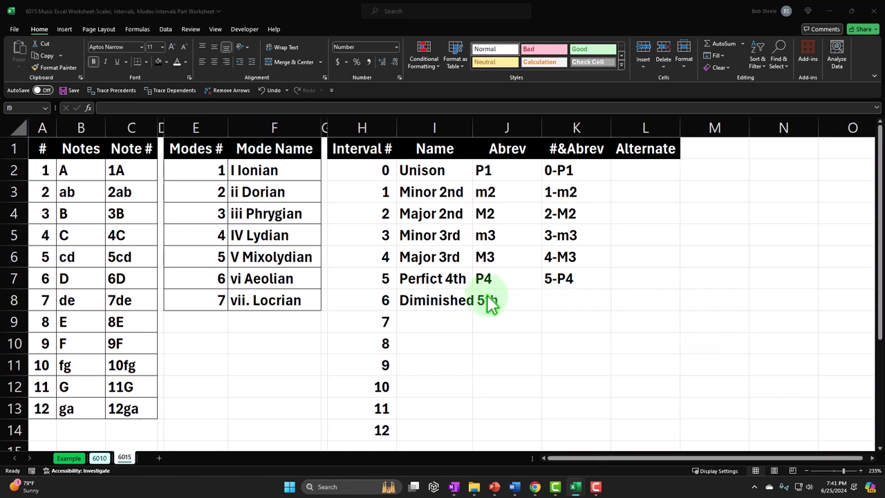
pyautogui.click(473, 127)
pyautogui.moveTo(473, 127); pyautogui.dragTo(500, 128)
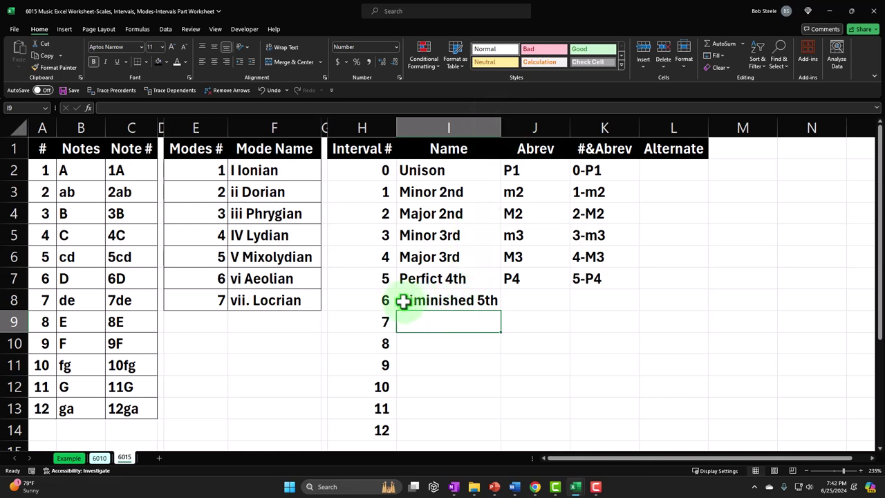
# - Enter d5 as the abbreviation for interval 6 in J8
pyautogui.click(539, 293)
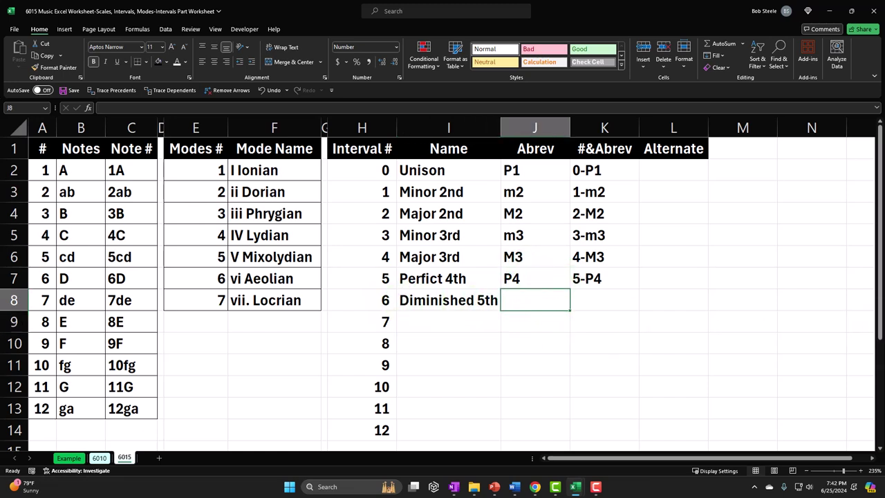
pyautogui.write('d5')
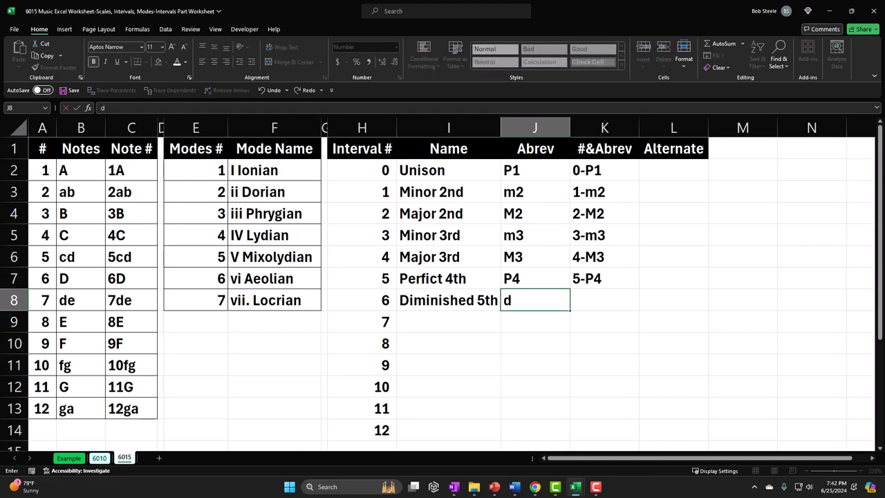
pyautogui.press('Return')
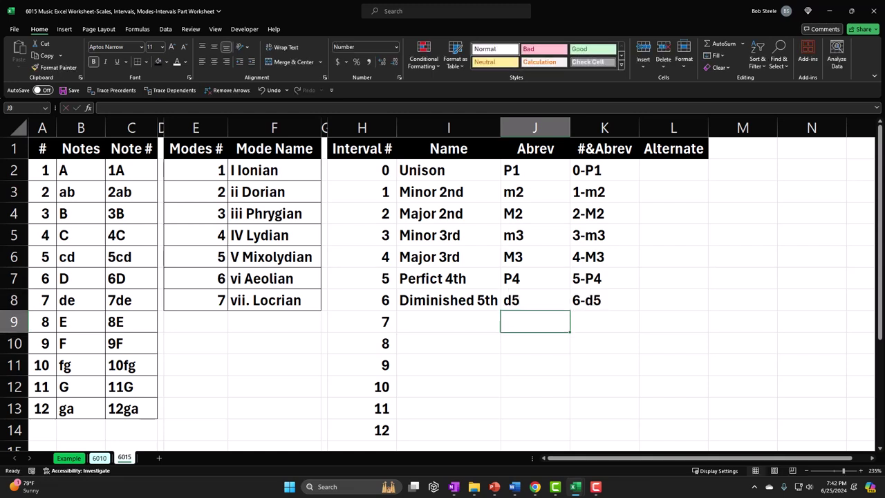
# - Enter Perfict 5th as the name for interval 7 in I9
pyautogui.click(449, 300)
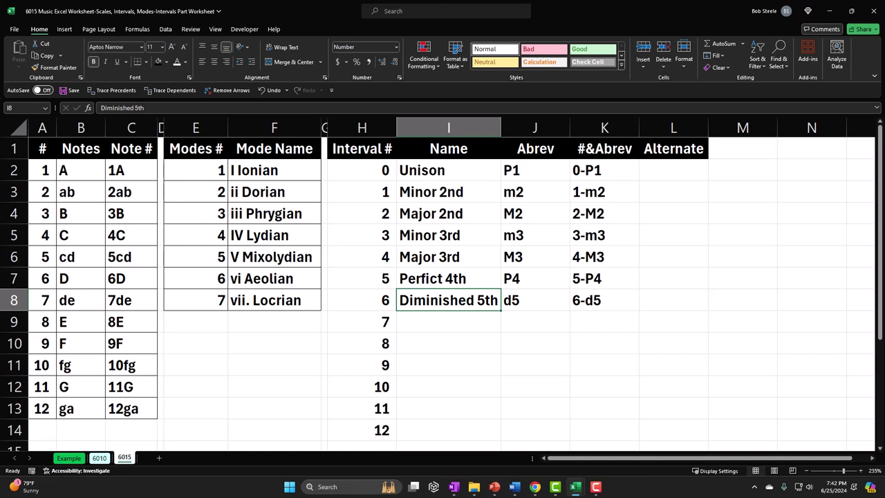
pyautogui.click(449, 322)
pyautogui.write('Perfict ')
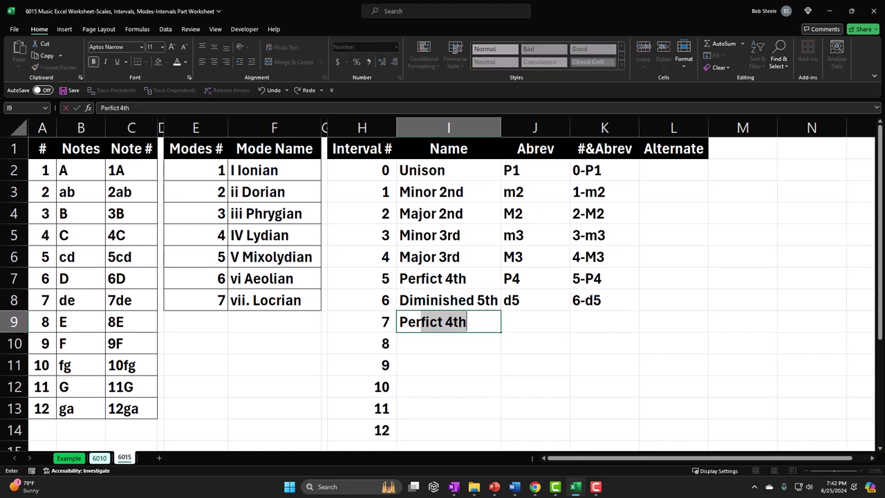
pyautogui.write('5th')
pyautogui.press('Return')
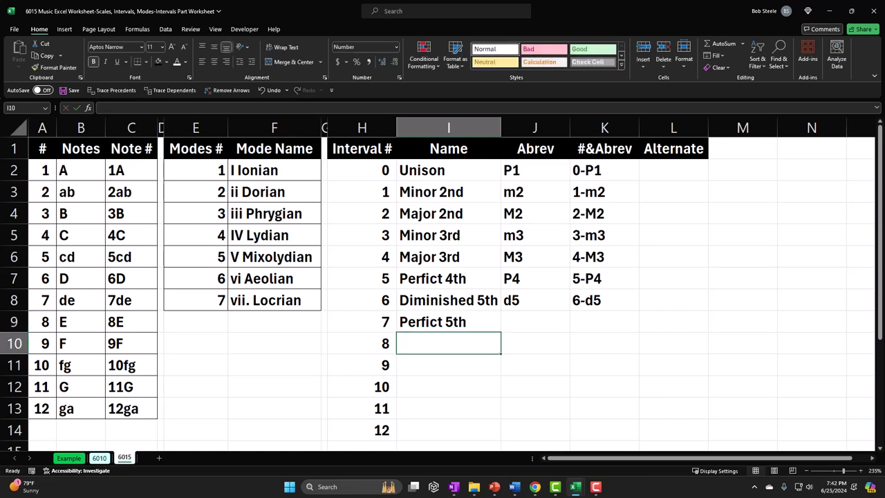
# - Enter P5 as the abbreviation for interval 7 in J9
pyautogui.click(362, 322)
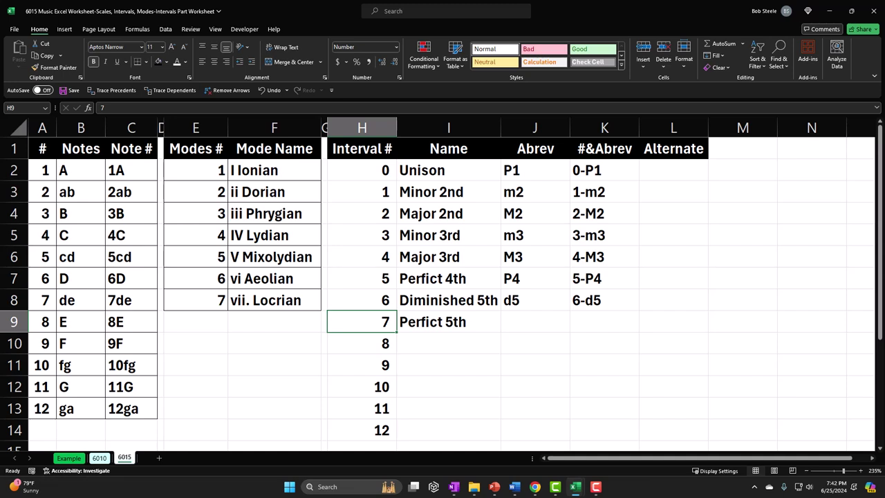
pyautogui.press('Right')
pyautogui.press('Right')
pyautogui.write('P')
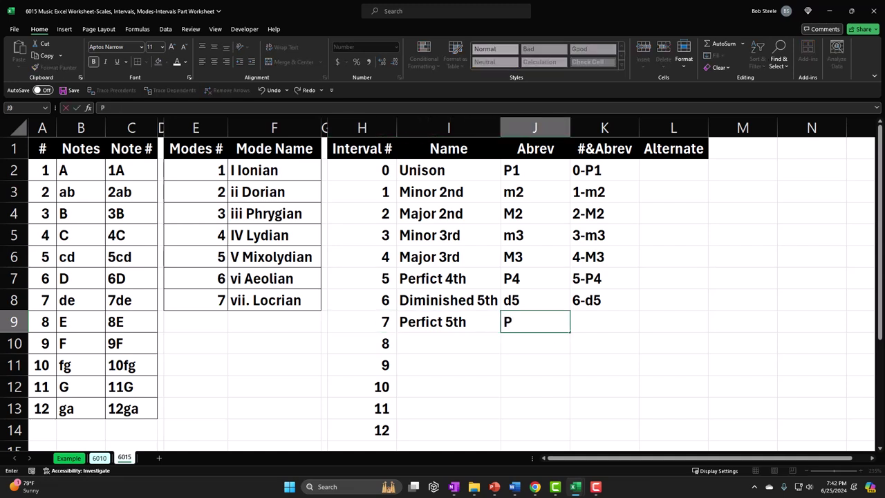
pyautogui.write('5')
pyautogui.press('Return')
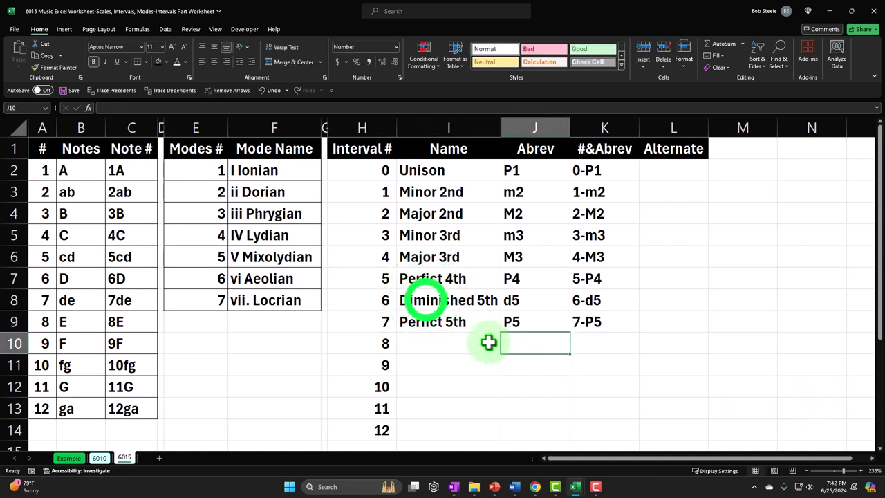
# - Compare the names and abbreviations of intervals 5, 6 and 7 in the Name and Abrev columns
pyautogui.click(425, 300)
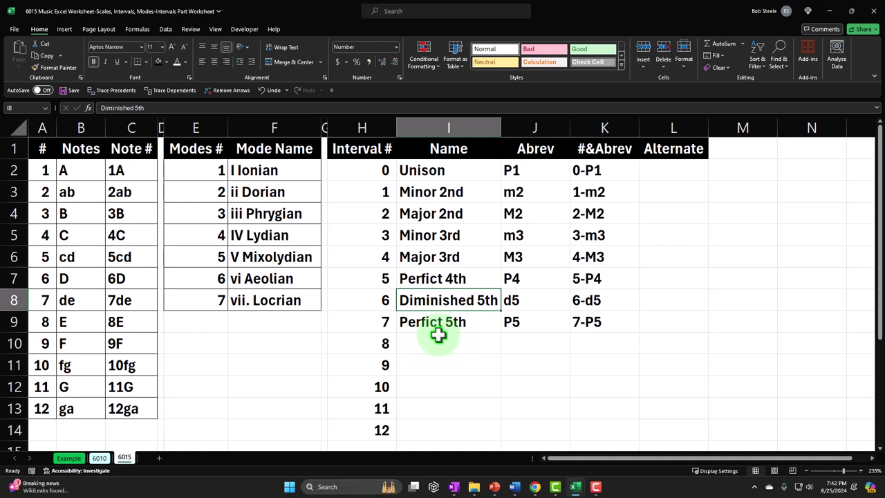
pyautogui.press('Down')
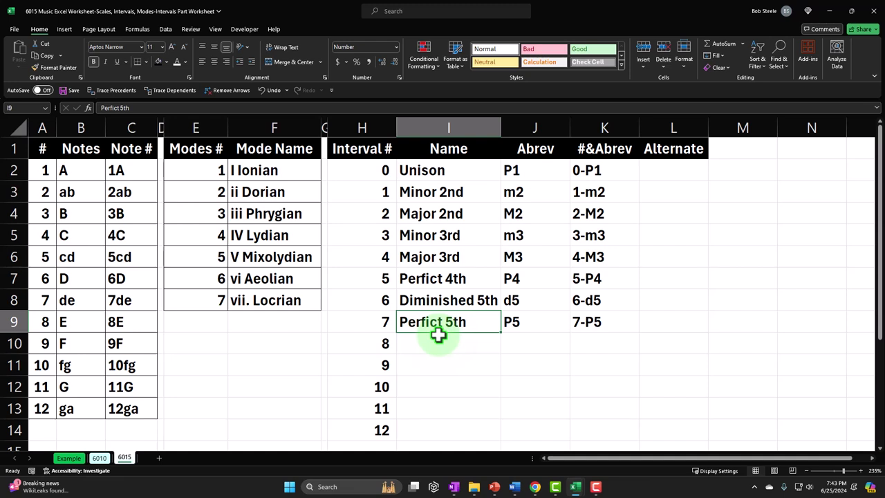
pyautogui.press('Up')
pyautogui.press('Up')
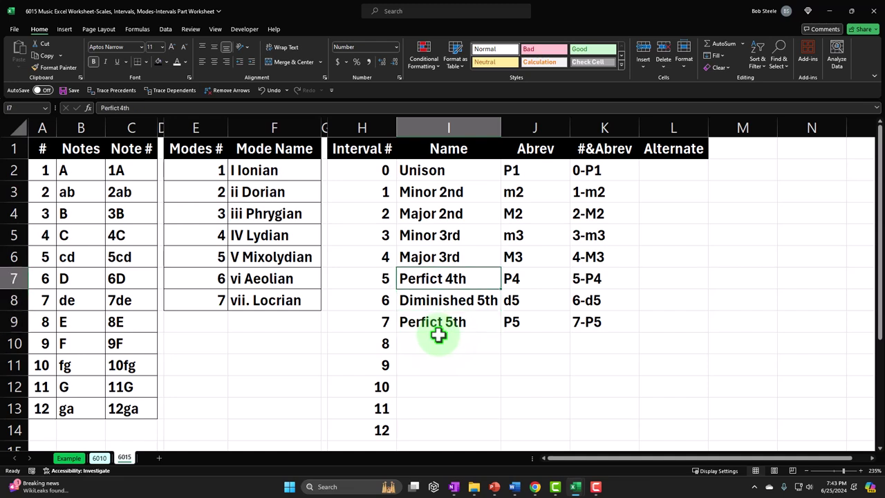
pyautogui.press('Down')
pyautogui.press('Down')
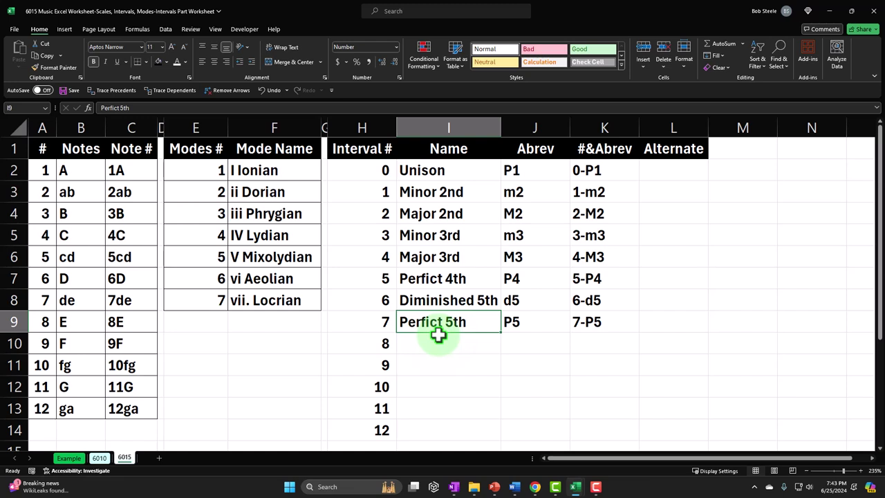
pyautogui.press('Right')
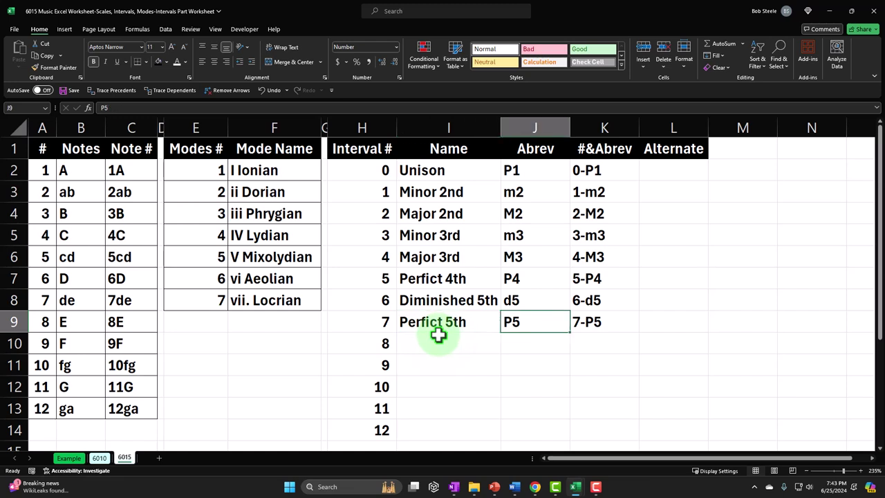
pyautogui.press('Up')
pyautogui.press('Up')
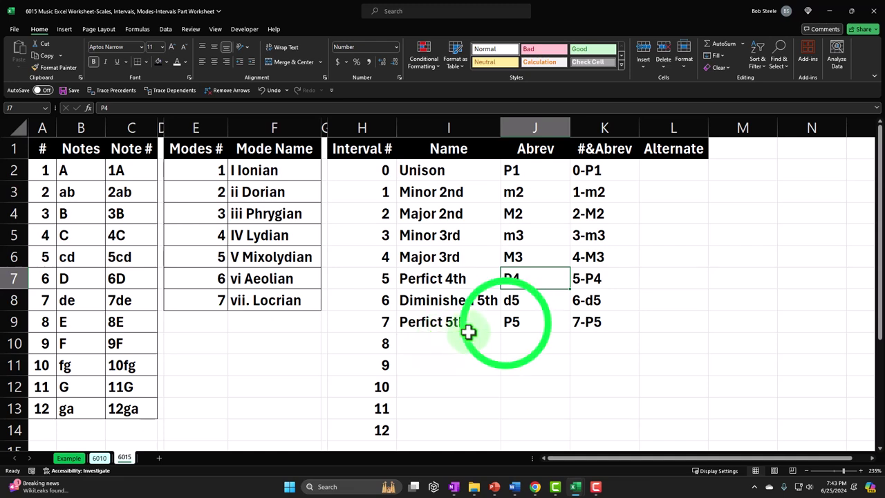
pyautogui.click(506, 322)
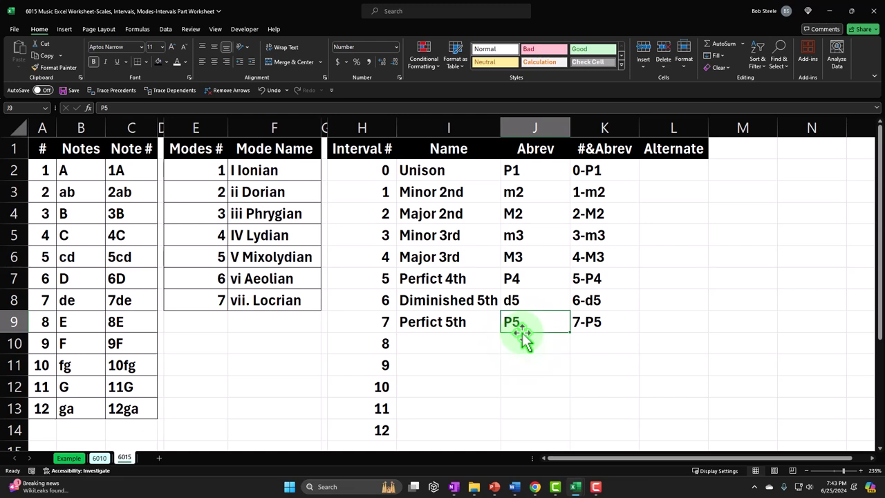
pyautogui.click(533, 280)
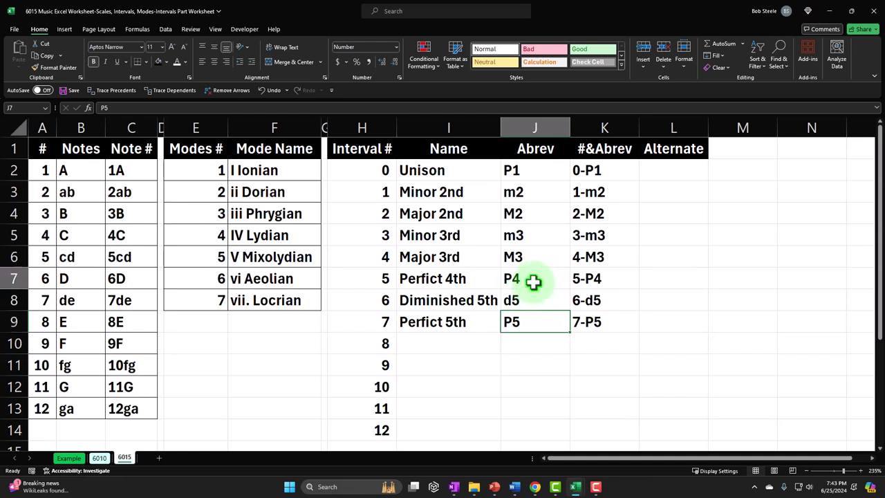
pyautogui.press('Down')
pyautogui.press('Down')
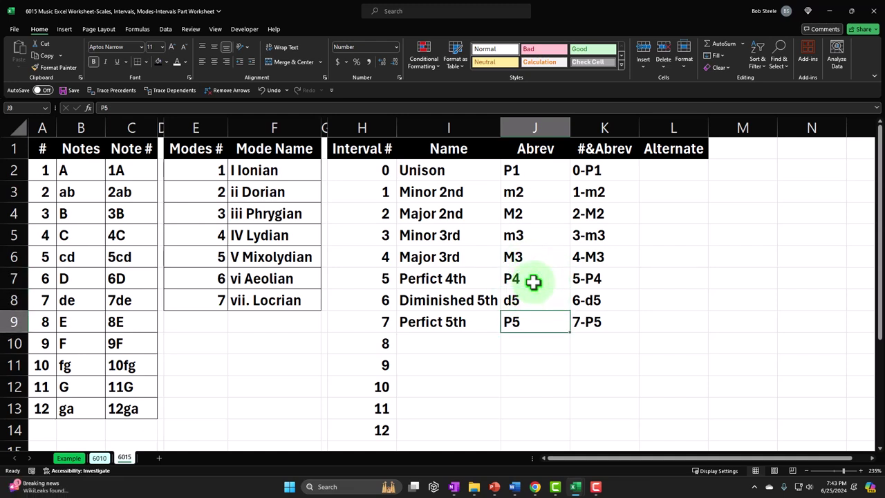
# - Enter Minor 6th as the name and m6 as the abbreviation for interval 8 in row 10
pyautogui.press('Down')
pyautogui.press('Left')
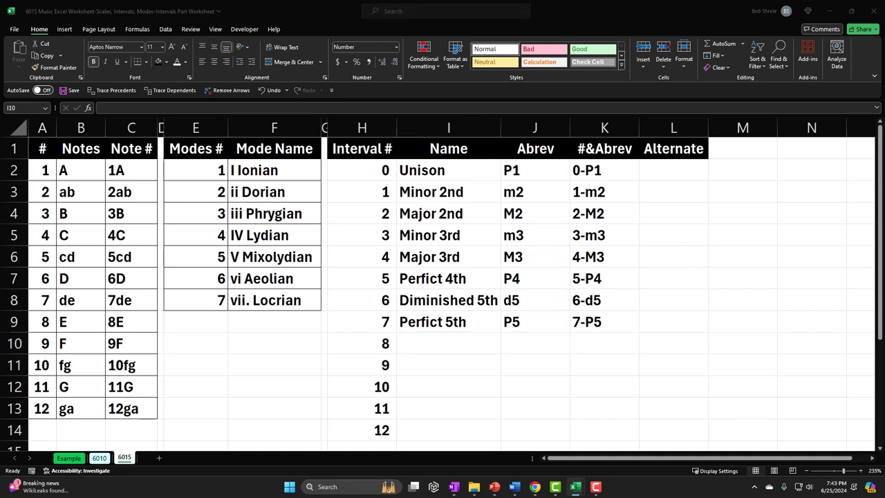
pyautogui.click(449, 344)
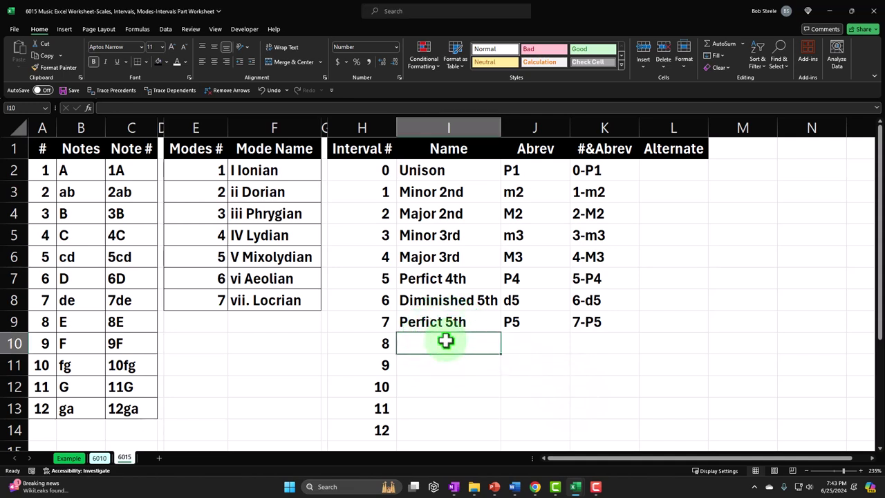
pyautogui.write('Minor')
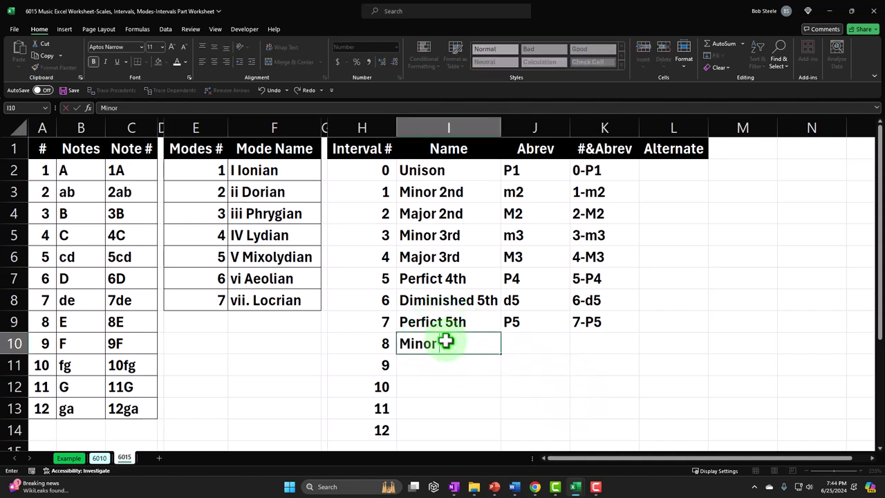
pyautogui.write(' 6th')
pyautogui.press('Tab')
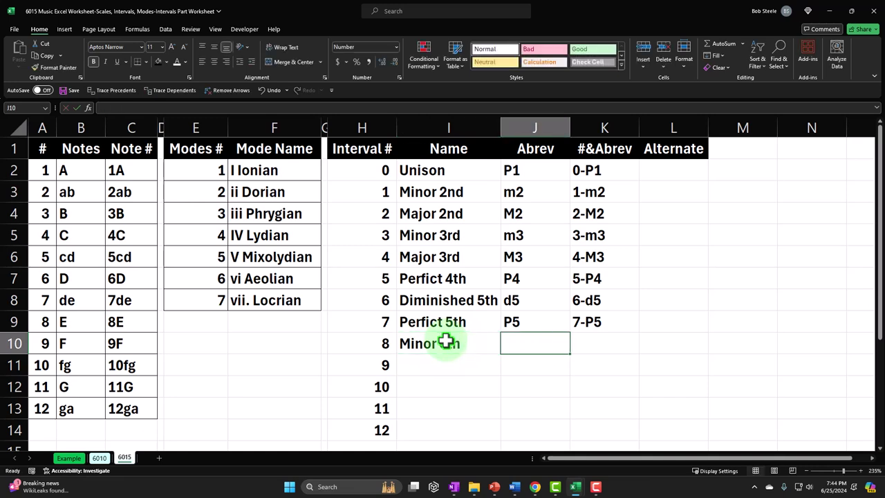
pyautogui.write('m6')
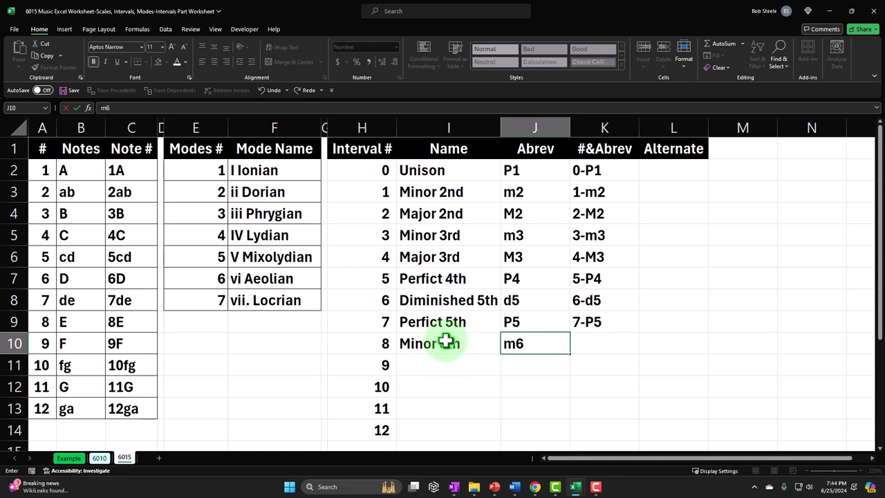
pyautogui.press('Return')
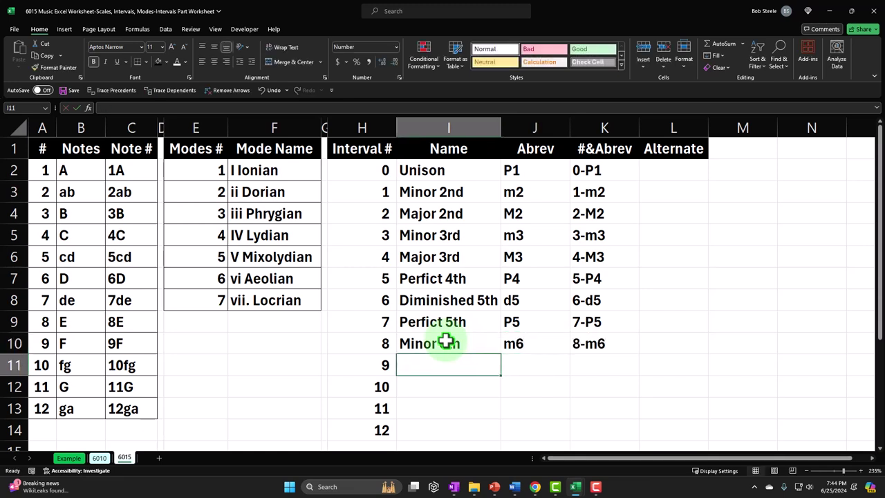
# - Enter Major 6th as the name and M6 as the abbreviation for interval 9 in row 11
pyautogui.write('Maj')
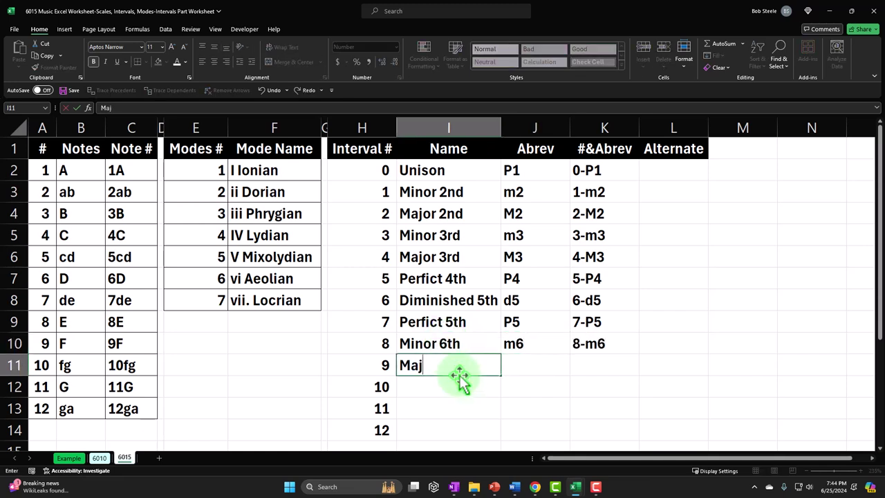
pyautogui.write('or 6th')
pyautogui.press('Tab')
pyautogui.write('M6')
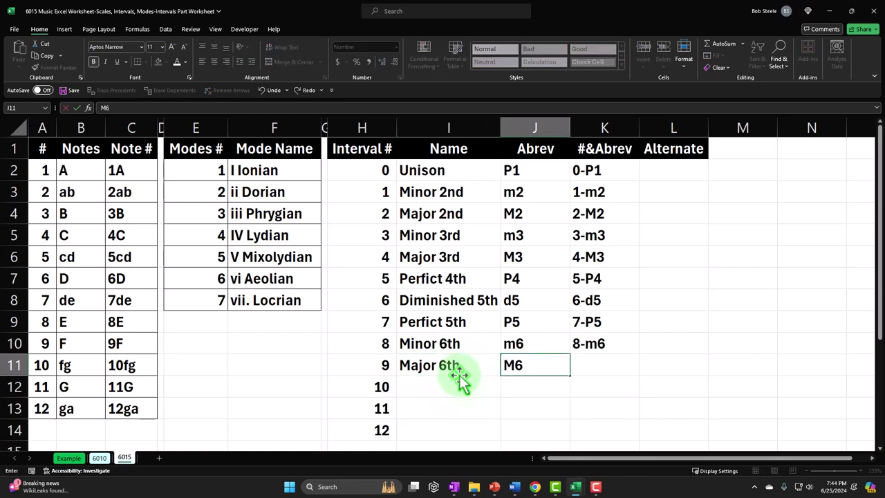
pyautogui.press('Return')
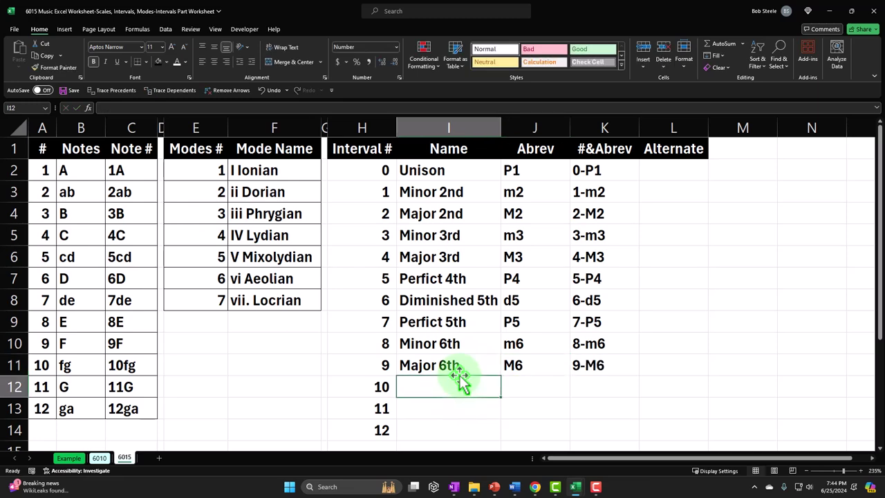
# - Examine the vi Aeolian row and its interval label in the Major/Ionian table of the Example sheet
pyautogui.click(79, 458)
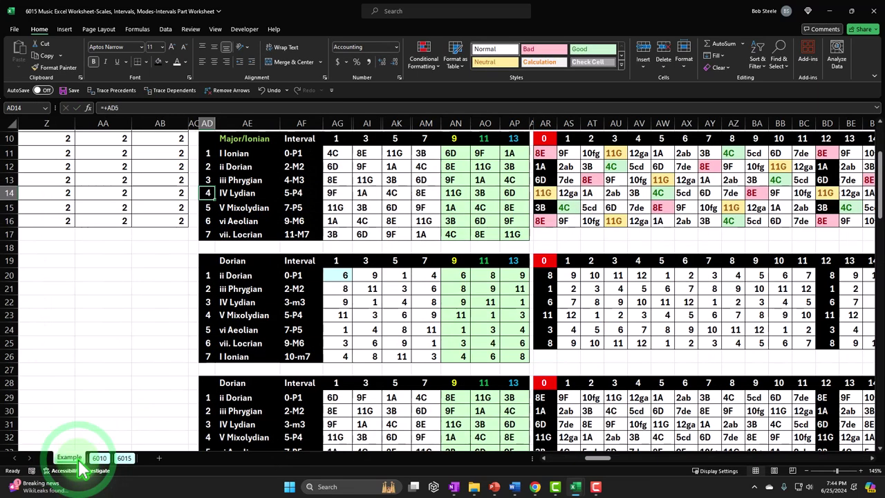
pyautogui.click(210, 220)
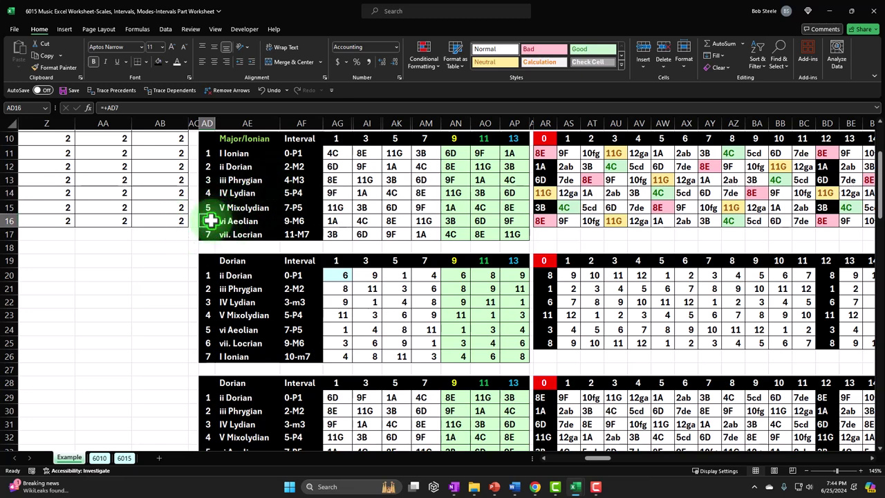
pyautogui.press('Right')
pyautogui.press('Right')
pyautogui.click(305, 224)
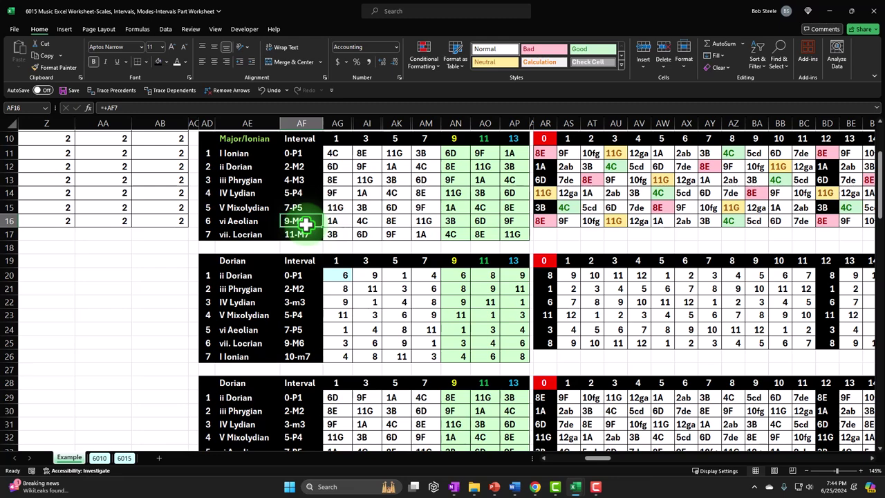
pyautogui.click(123, 458)
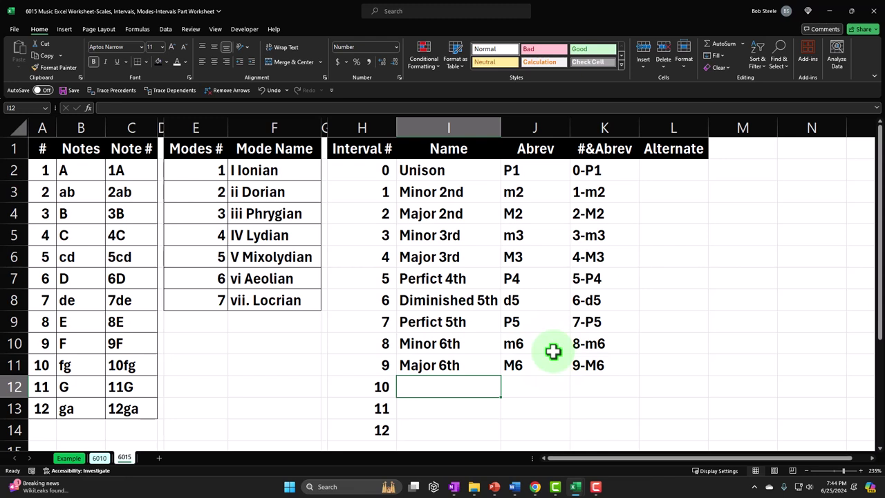
# - Compare the abbreviations of intervals 7, 8 and 9 with those of the minor and major 2nd on the 6015 sheet
pyautogui.click(537, 323)
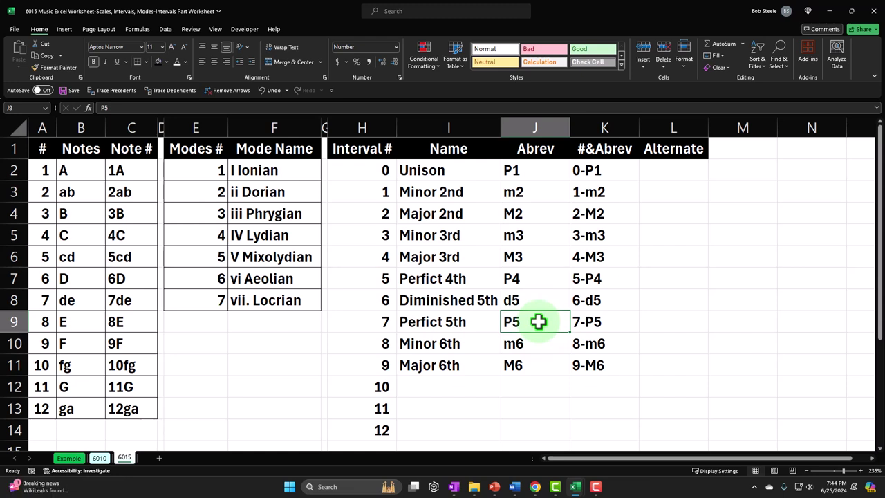
pyautogui.press('Down')
pyautogui.press('Down')
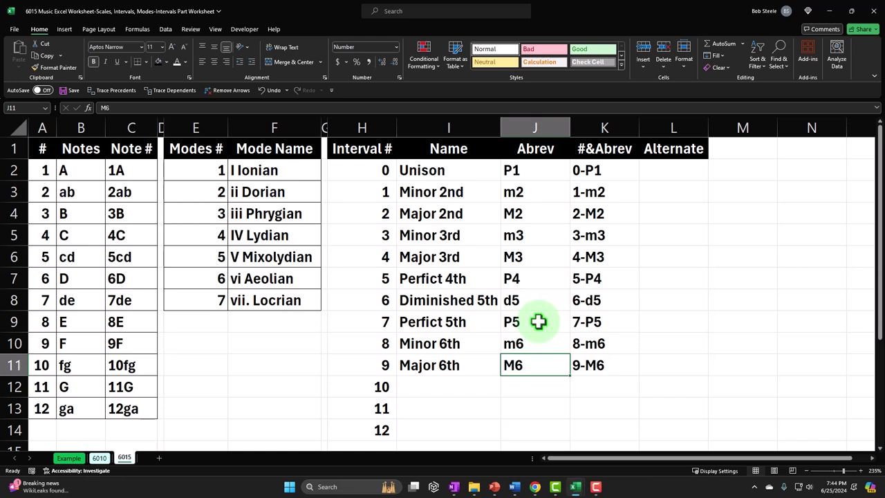
pyautogui.press('Up')
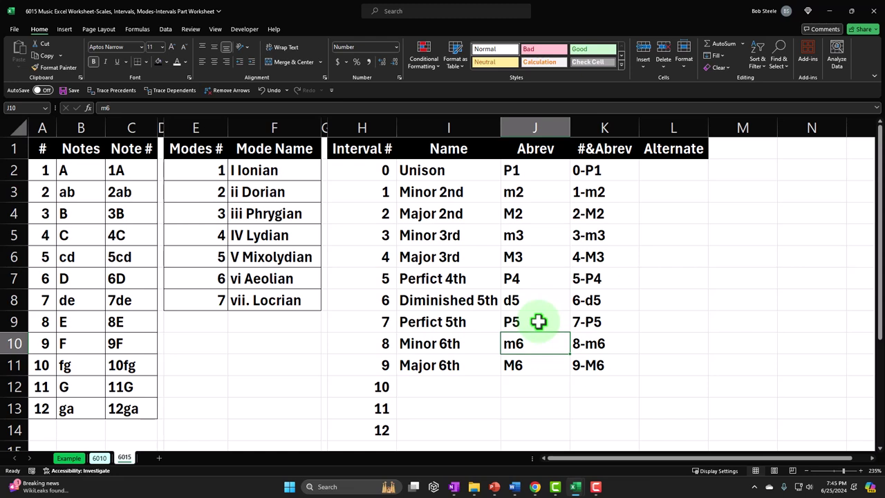
pyautogui.click(385, 194)
pyautogui.moveTo(385, 194); pyautogui.dragTo(574, 193)
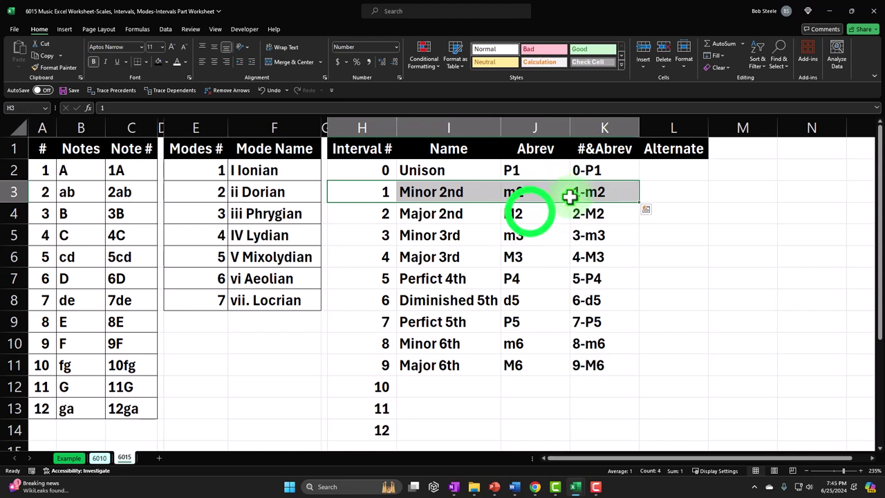
pyautogui.click(529, 213)
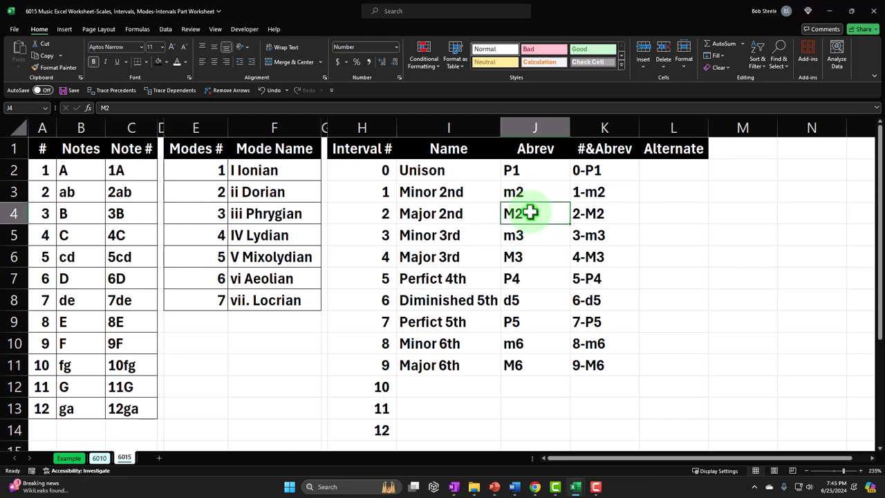
# - Enter Minor 7th as the name and m7 as the abbreviation for interval 10 in row 12
pyautogui.click(440, 391)
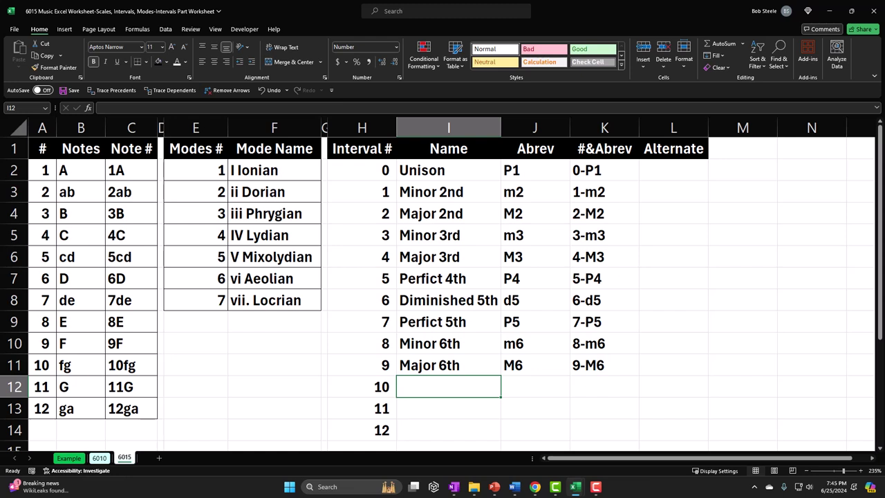
pyautogui.write('Minor ')
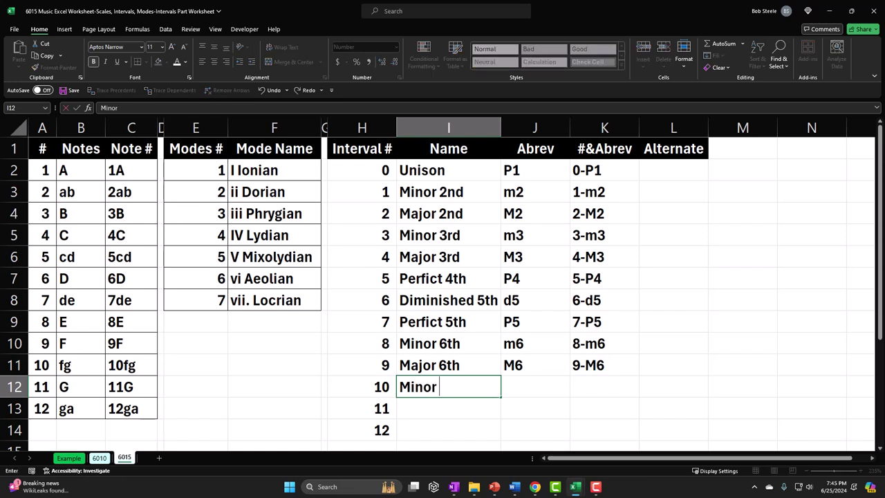
pyautogui.write('7th')
pyautogui.press('Tab')
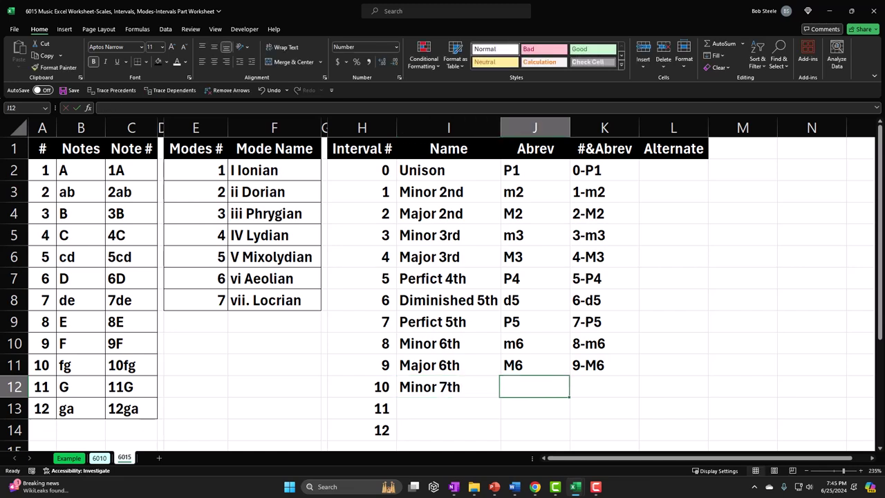
pyautogui.write('m7')
pyautogui.press('Return')
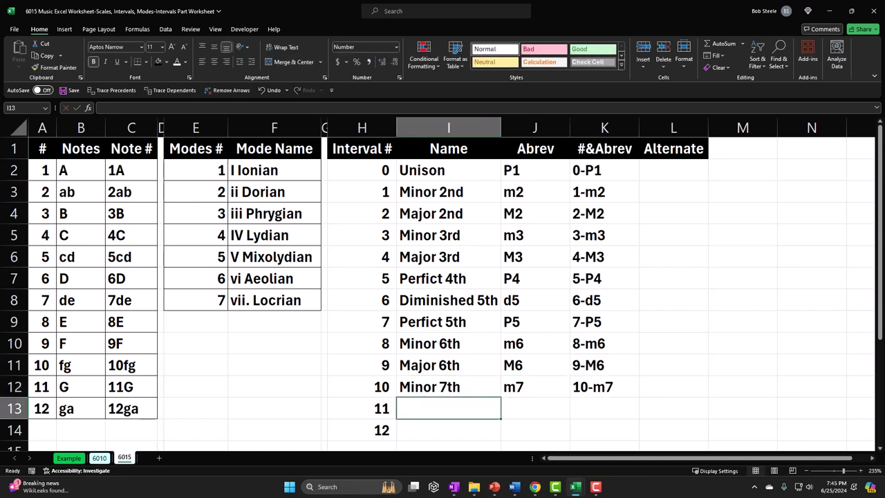
# - Enter Major 7th as the name and M7 as the abbreviation for interval 11 in row 13
pyautogui.write('Major')
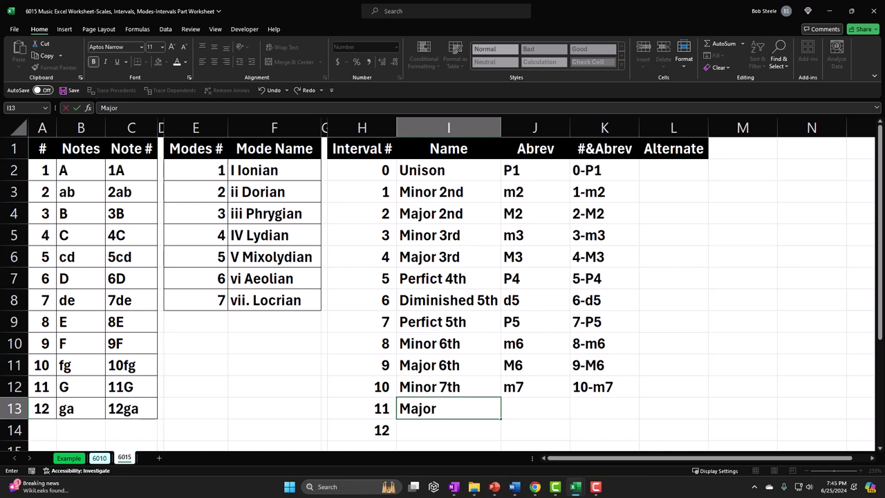
pyautogui.write(' 7th')
pyautogui.press('Tab')
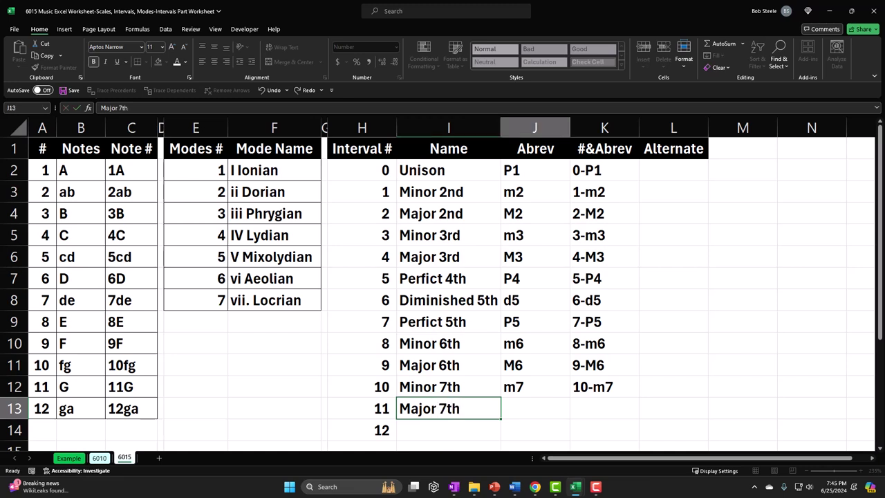
pyautogui.write('M7')
pyautogui.press('Return')
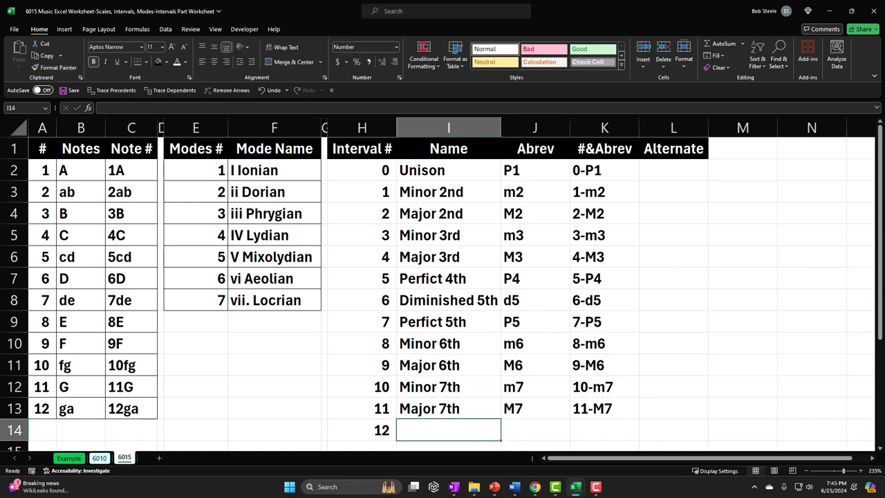
# - Check the vii. Locrian interval on the Example sheet and compare the entries for intervals 10 and 11 on the 6015 sheet
pyautogui.click(68, 458)
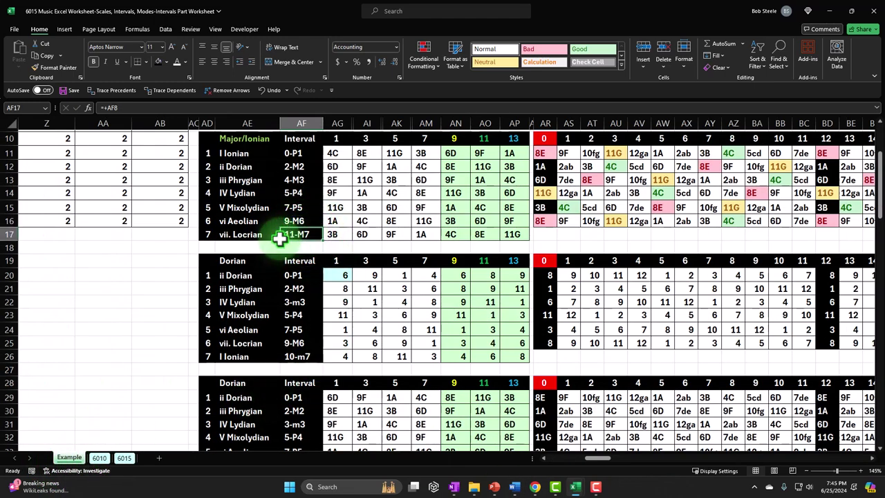
pyautogui.click(283, 238)
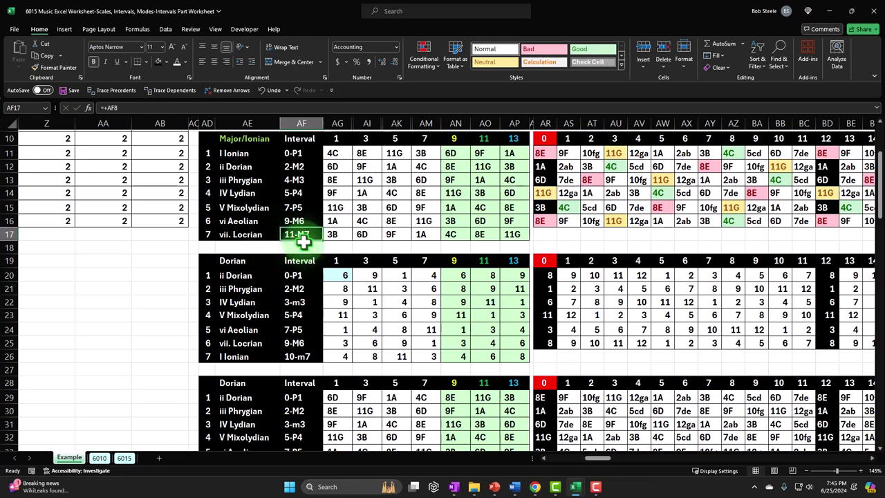
pyautogui.click(124, 457)
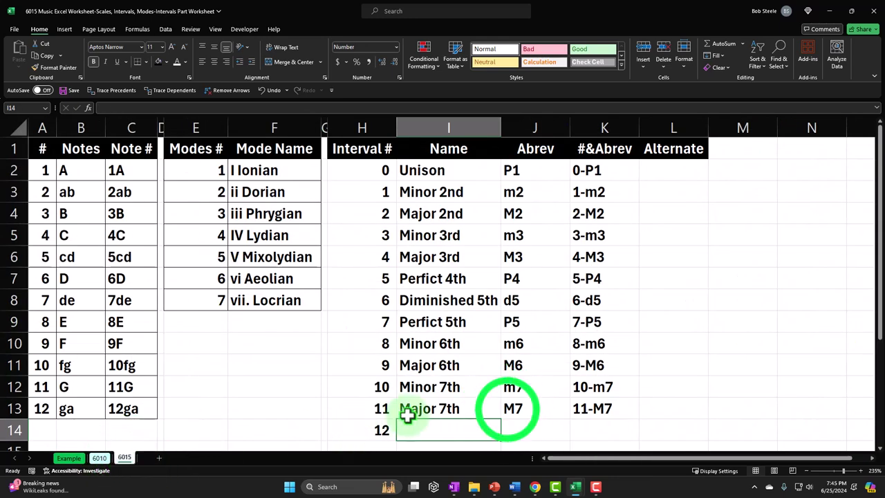
pyautogui.click(510, 409)
pyautogui.click(474, 411)
pyautogui.press('Left')
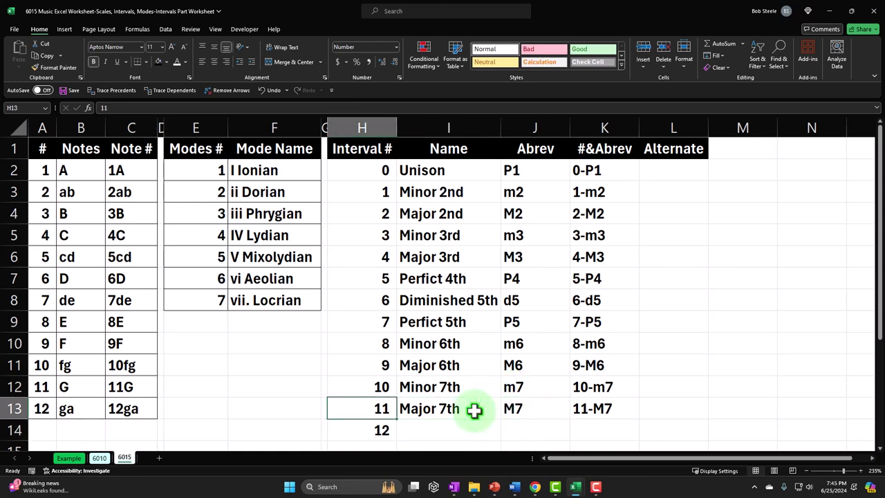
pyautogui.press('Right')
pyautogui.press('Right')
pyautogui.press('Up')
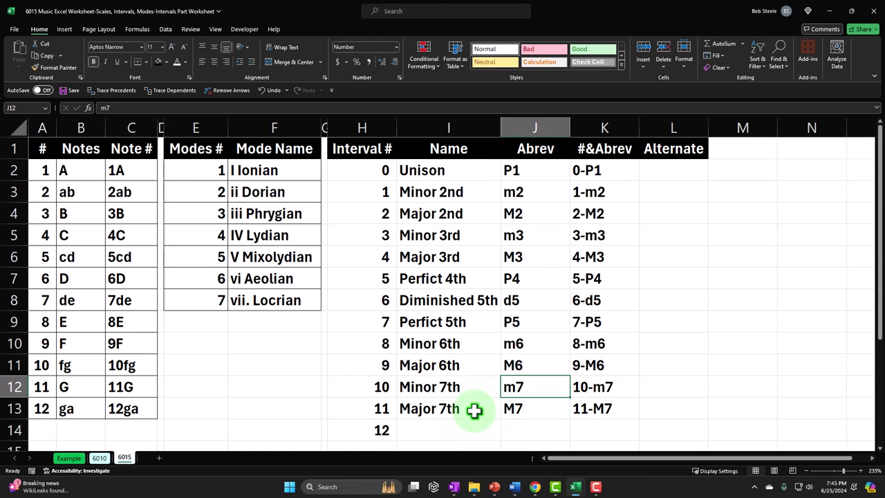
pyautogui.press('Left')
pyautogui.press('Left')
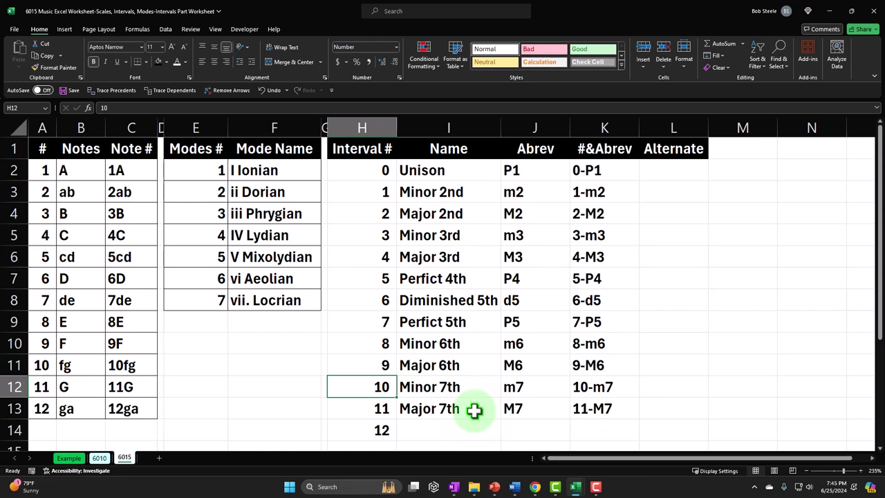
# - Enter Octove as the name and P8 as the abbreviation for interval 12 in row 14
pyautogui.press('Down')
pyautogui.press('Down')
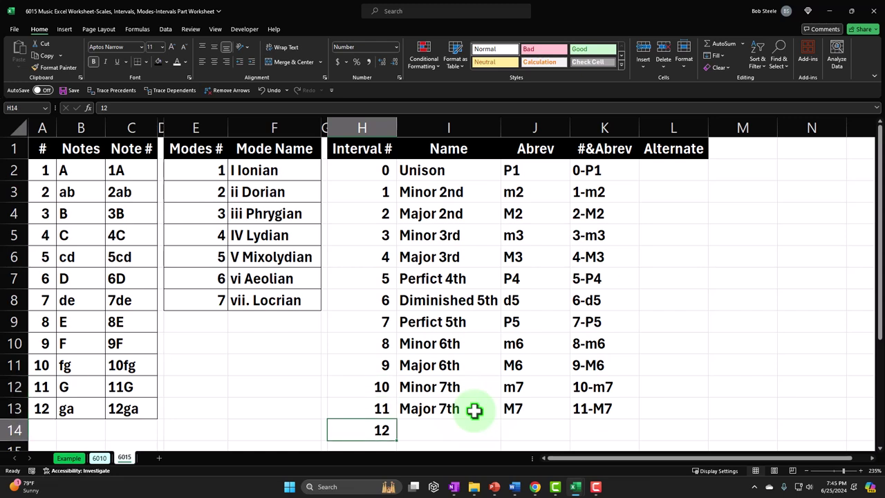
pyautogui.press('Right')
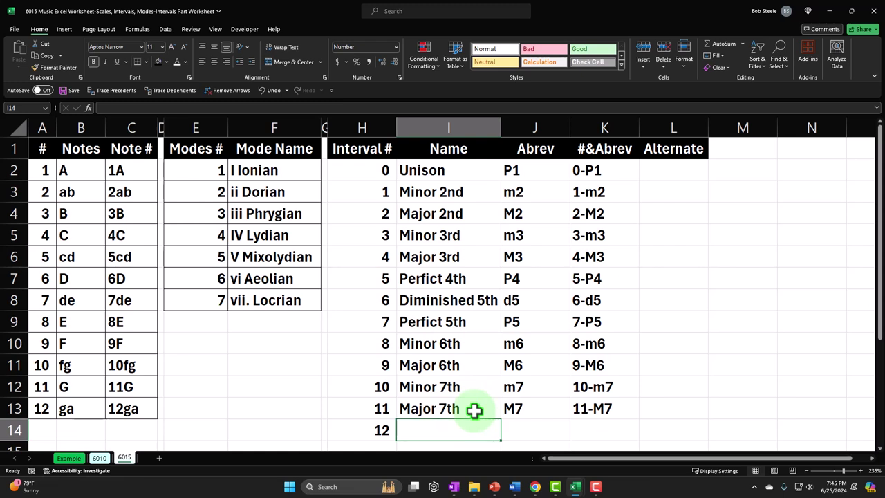
pyautogui.write('Octove')
pyautogui.press('Tab')
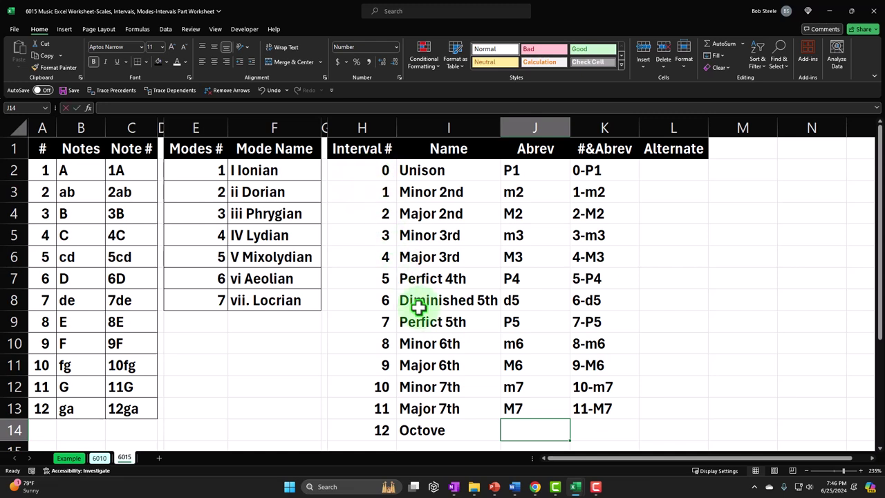
pyautogui.write('Perfi')
pyautogui.press('BackSpace')
pyautogui.write('8')
pyautogui.press('Tab')
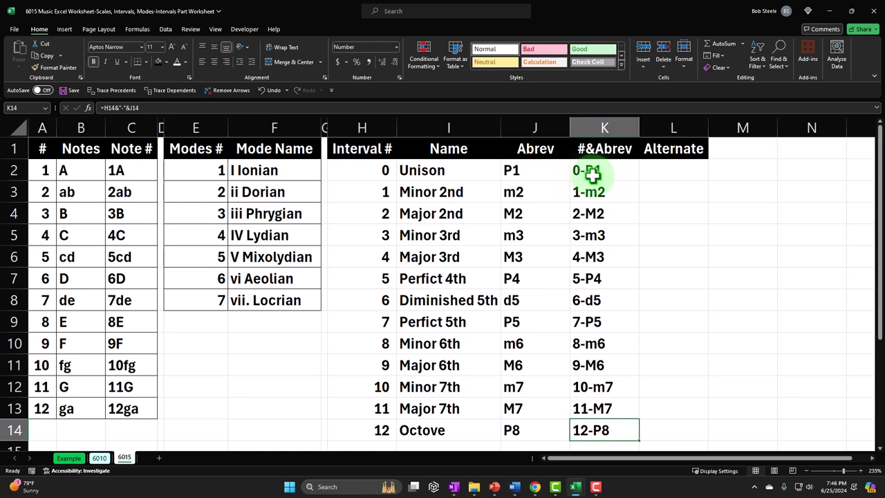
# - Compare the interval numbers and combined labels on the 6015 sheet with the Major/Ionian mode numbers on the Example sheet
pyautogui.click(546, 175)
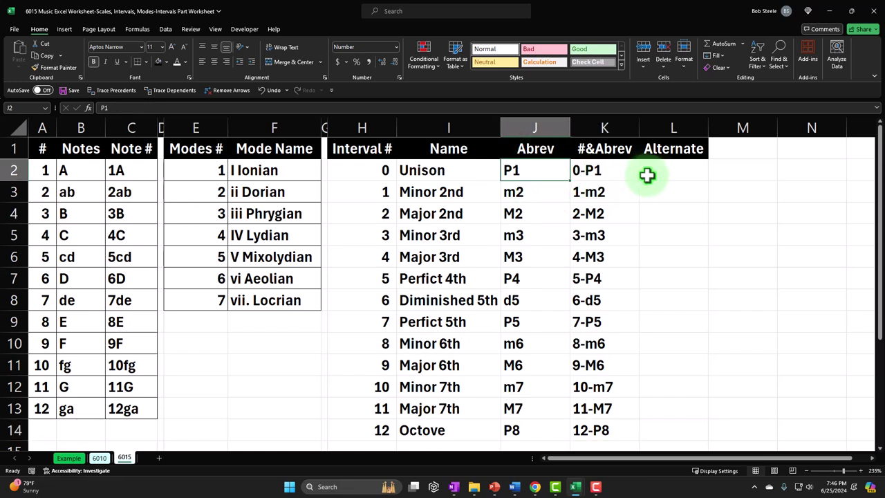
pyautogui.moveTo(362, 171); pyautogui.dragTo(360, 426)
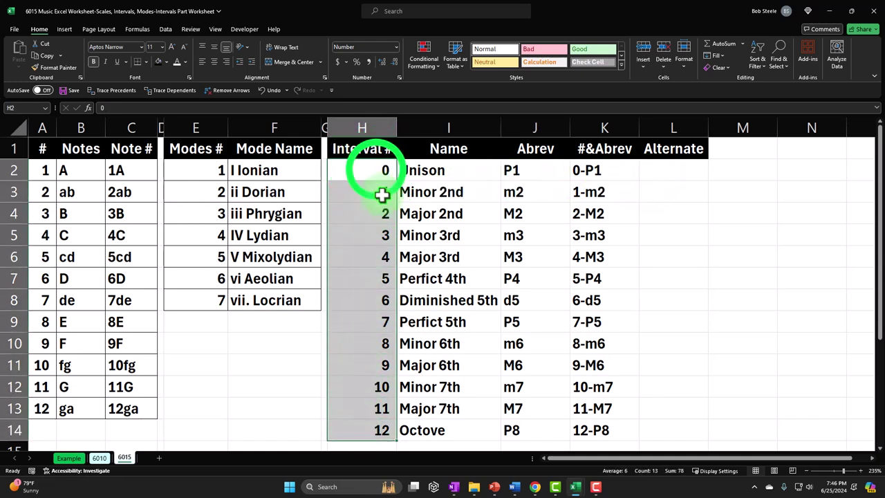
pyautogui.moveTo(375, 170); pyautogui.dragTo(362, 270)
pyautogui.moveTo(357, 177); pyautogui.dragTo(356, 294)
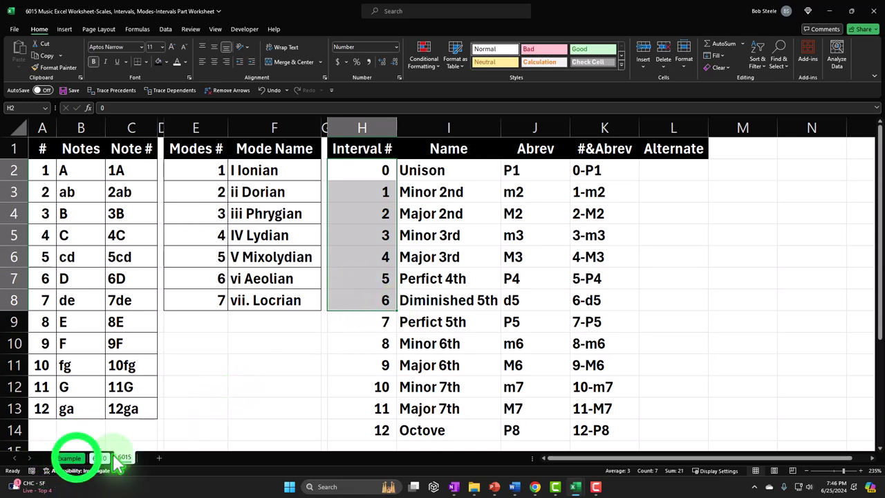
pyautogui.click(63, 457)
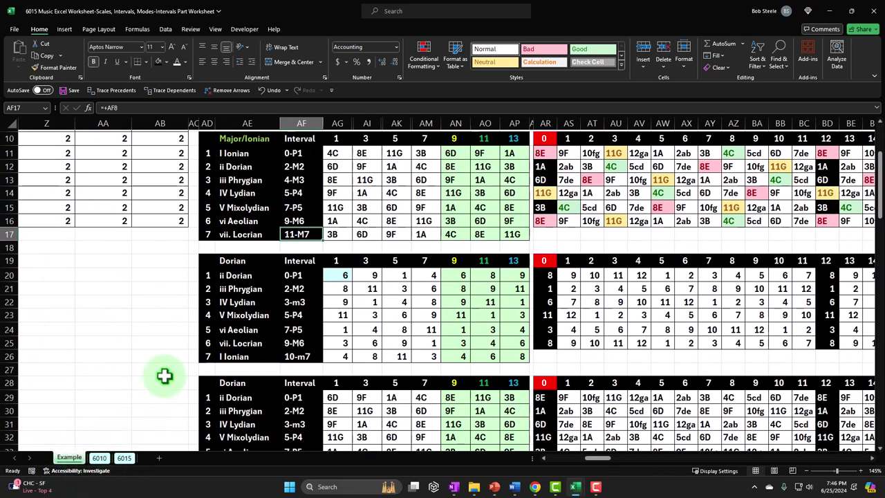
pyautogui.click(207, 167)
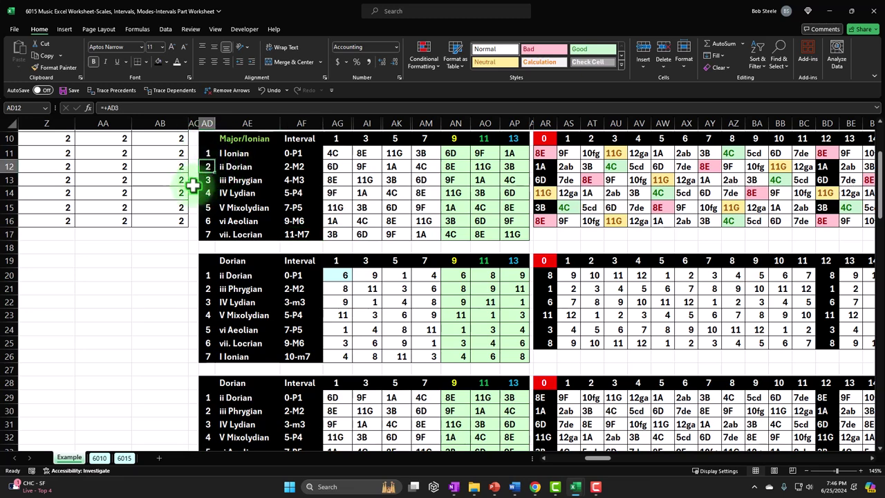
pyautogui.press('Up')
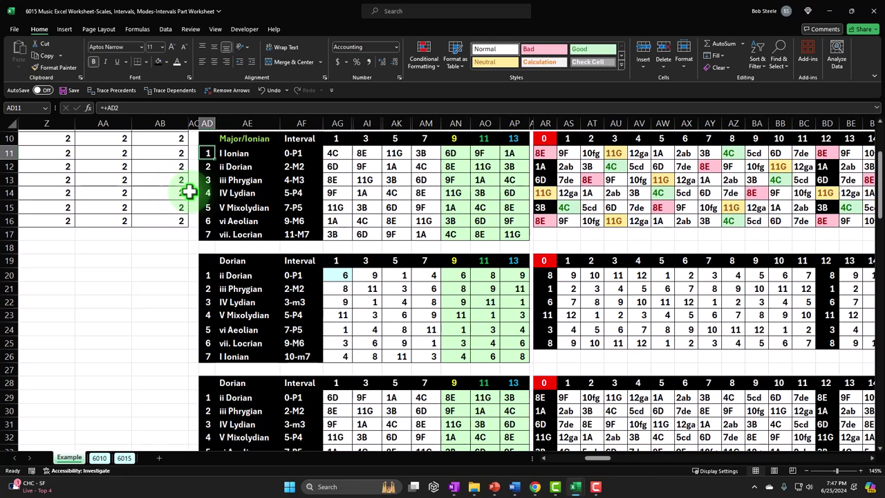
pyautogui.click(123, 458)
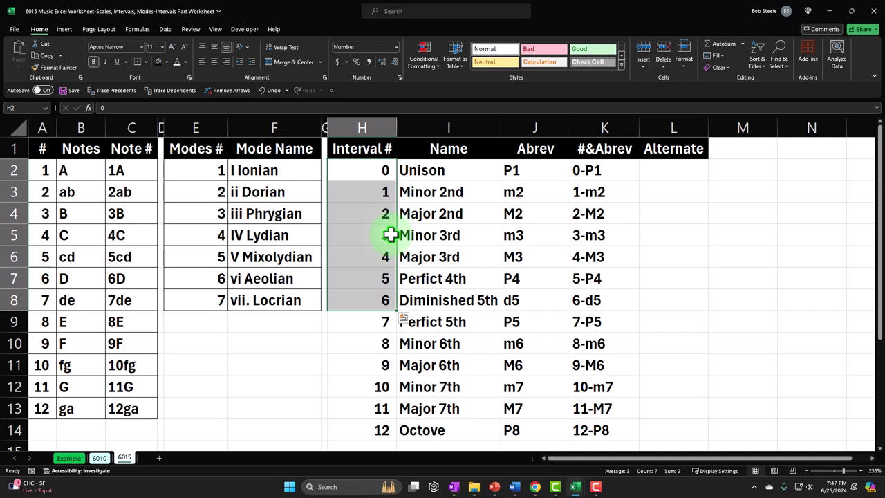
pyautogui.click(592, 232)
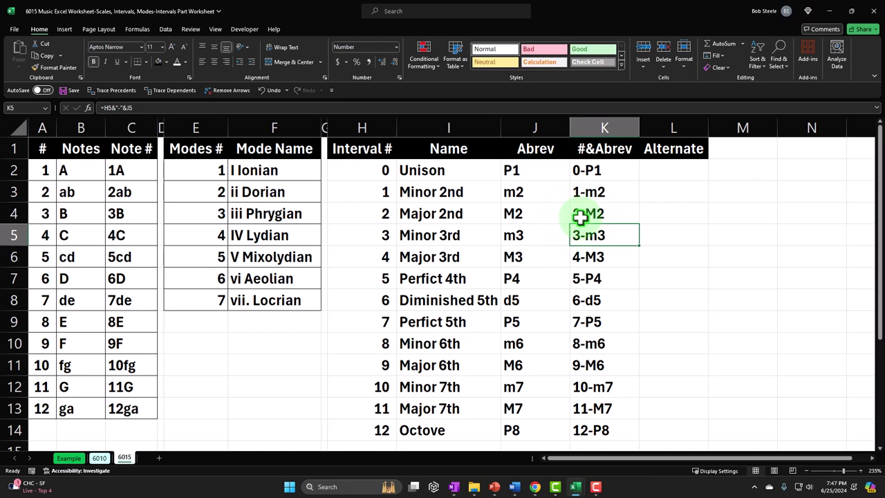
pyautogui.click(605, 190)
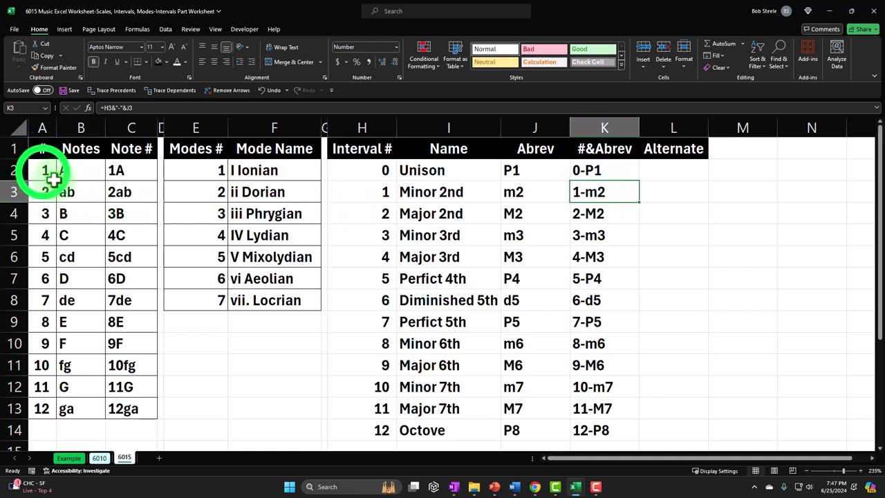
# - Compare the note numbers, the mode numbers and names, and the interval numbers with their combined labels on the 6015 sheet
pyautogui.moveTo(42, 171); pyautogui.dragTo(40, 408)
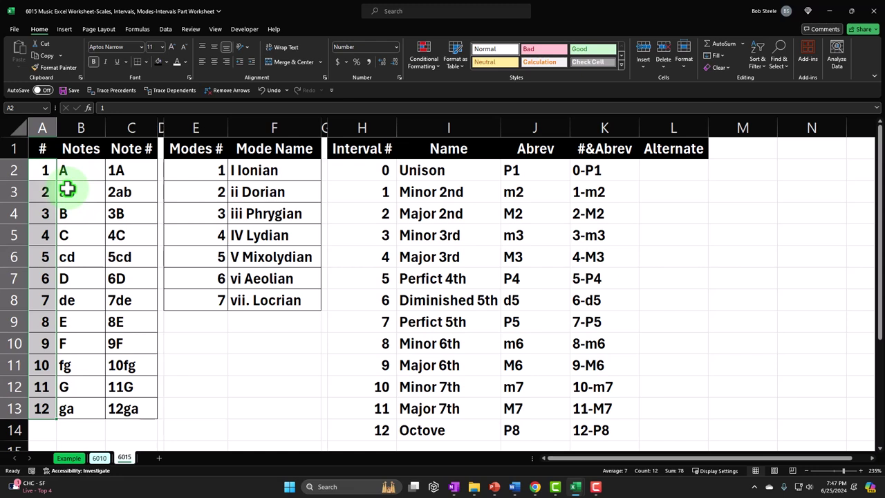
pyautogui.moveTo(209, 170); pyautogui.dragTo(206, 302)
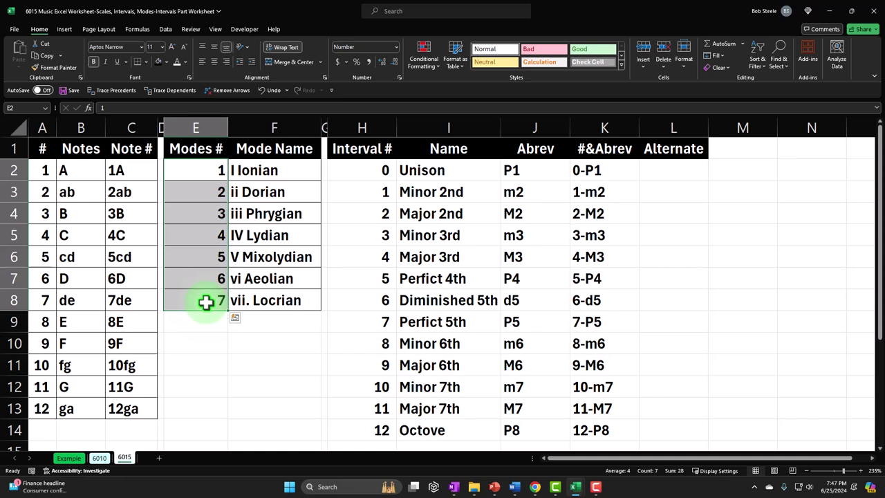
pyautogui.moveTo(240, 171); pyautogui.dragTo(241, 296)
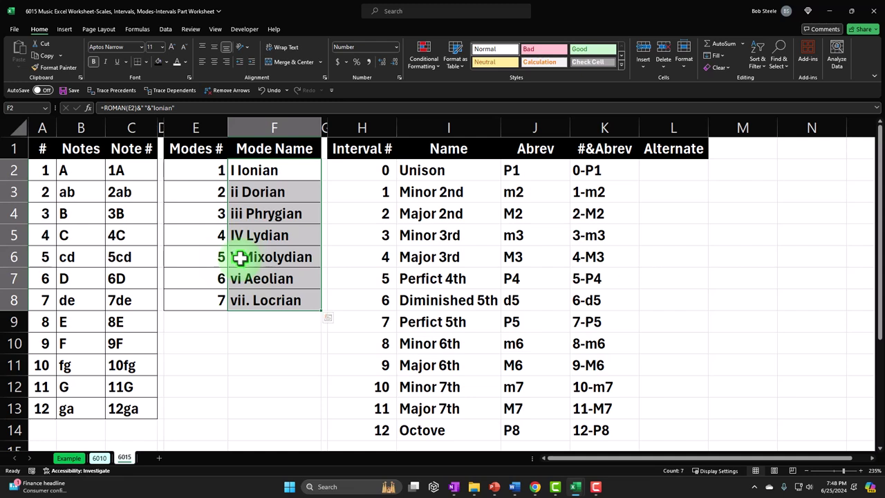
pyautogui.click(239, 197)
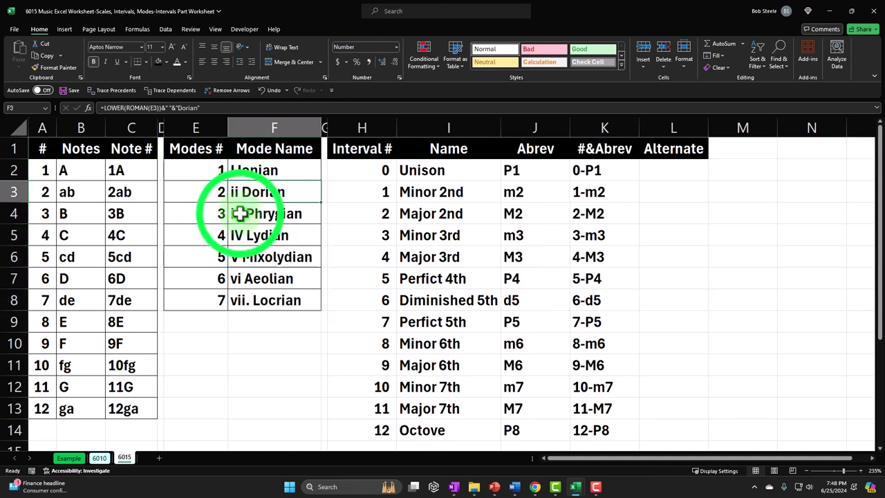
pyautogui.click(239, 214)
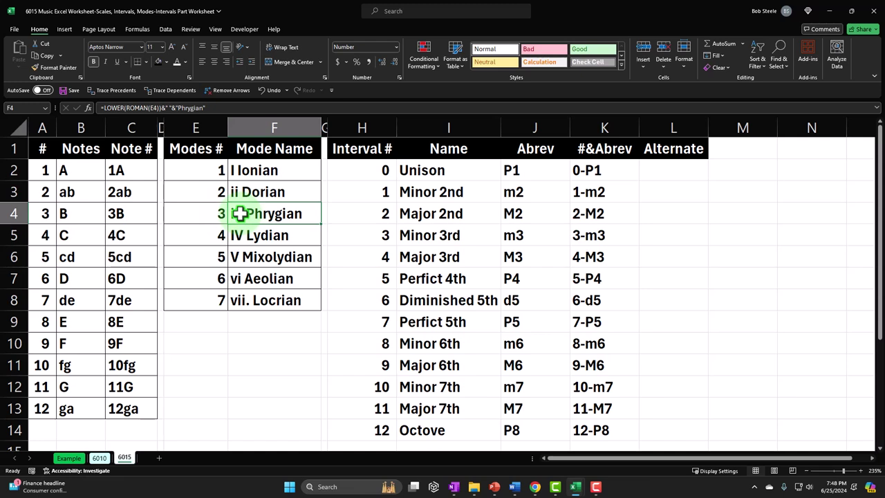
pyautogui.moveTo(362, 170); pyautogui.dragTo(367, 423)
pyautogui.click(365, 175)
pyautogui.moveTo(365, 174); pyautogui.dragTo(365, 423)
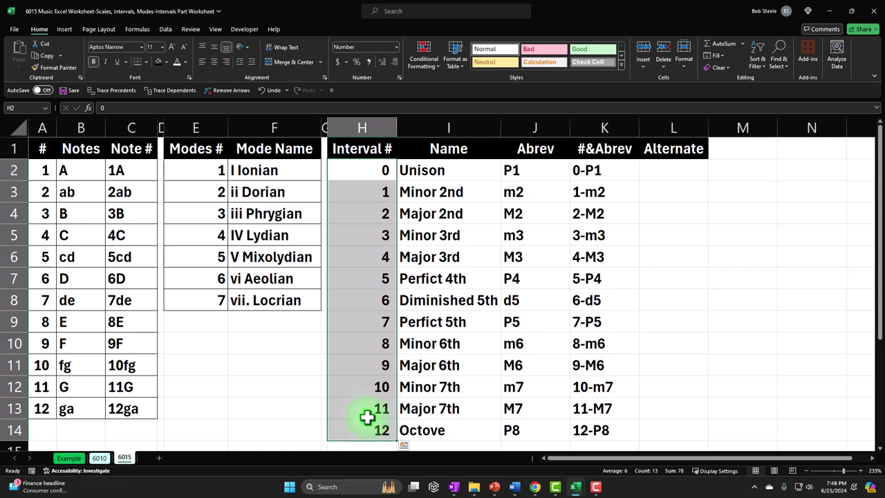
pyautogui.moveTo(358, 170); pyautogui.dragTo(357, 423)
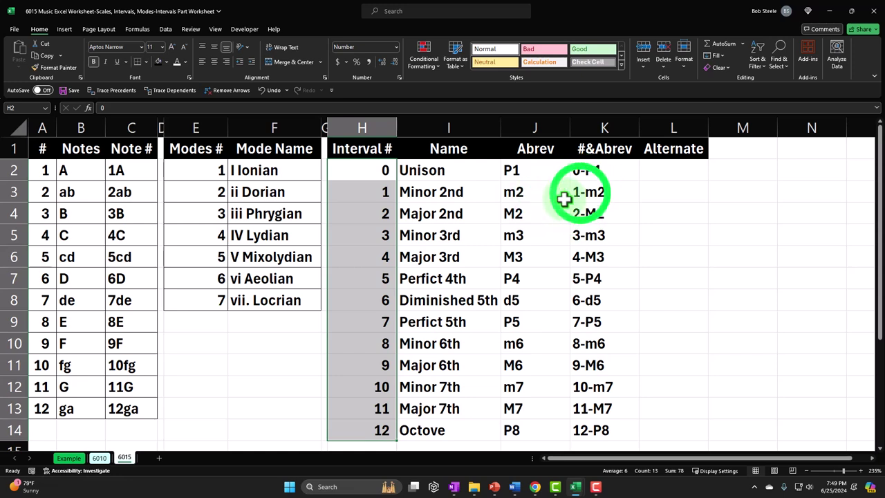
pyautogui.click(586, 193)
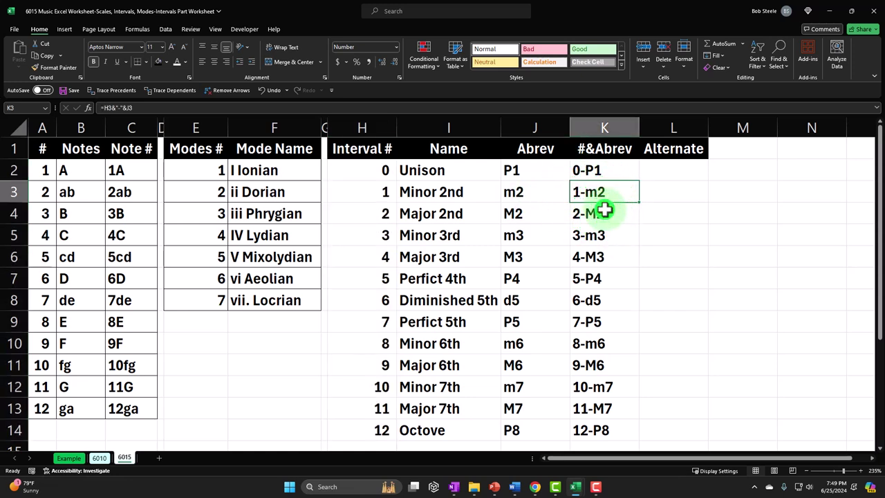
pyautogui.click(602, 211)
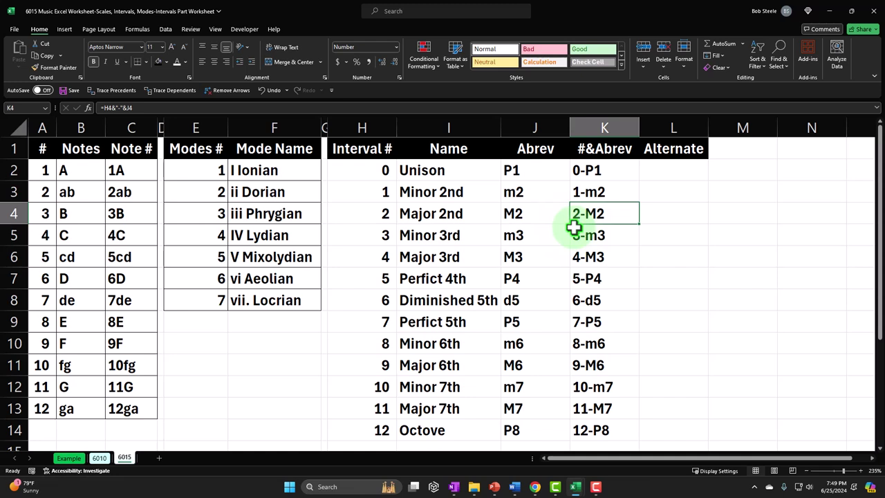
# - Review the names and abbreviations of intervals 0 to 6, from Unison to Diminished 5th, in the interval table
pyautogui.click(426, 172)
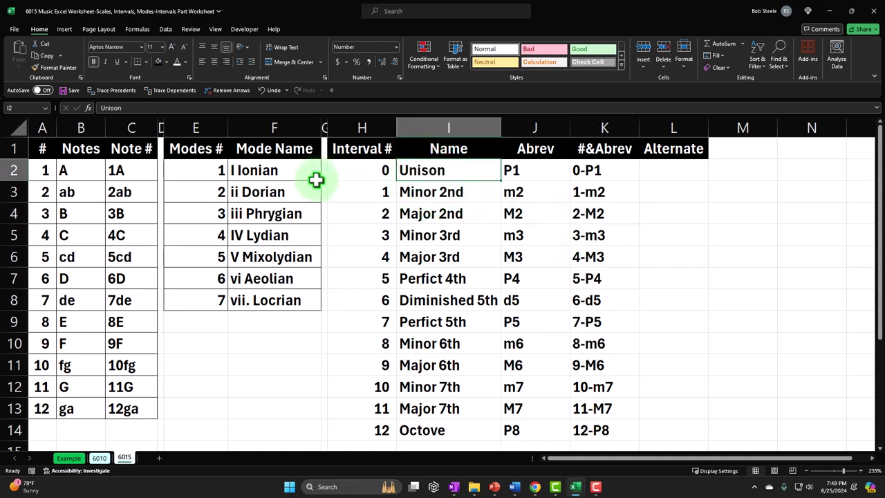
pyautogui.press('Right')
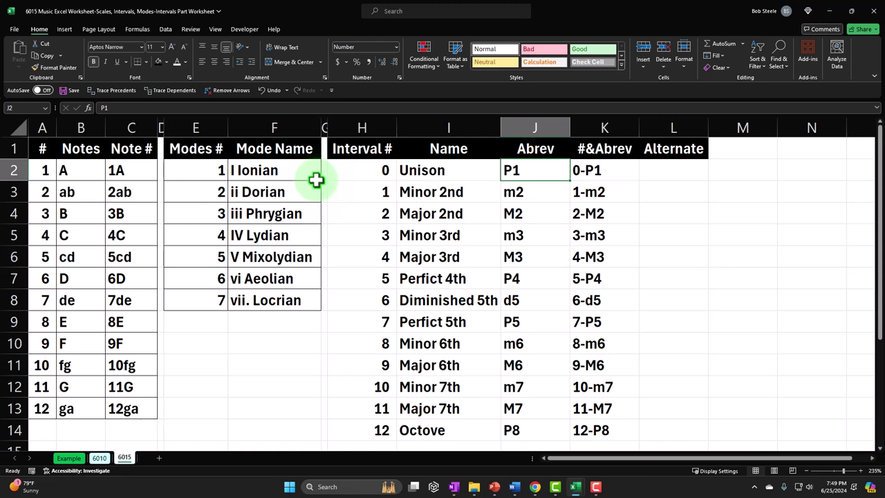
pyautogui.press('Down')
pyautogui.press('Down')
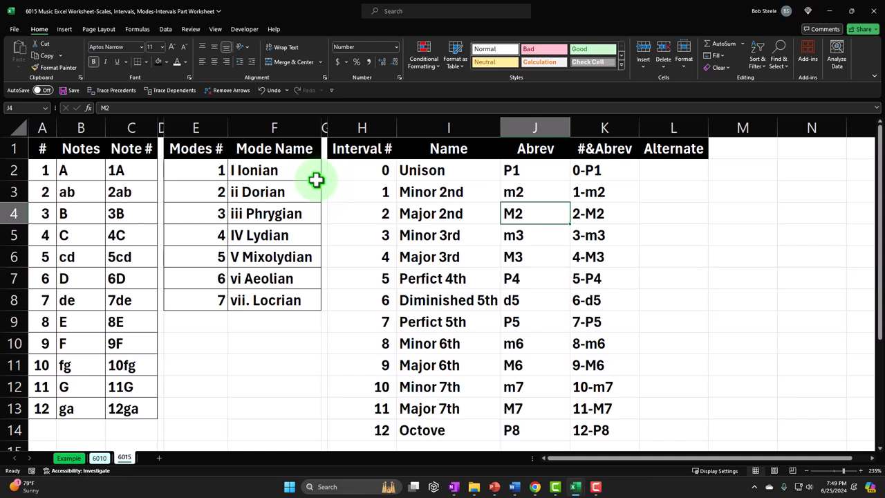
pyautogui.press('Down')
pyautogui.press('Down')
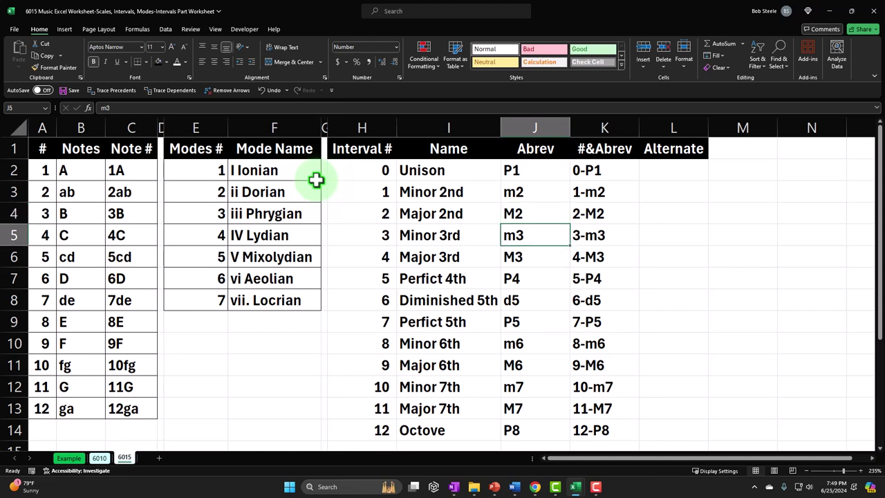
pyautogui.press('Up')
pyautogui.press('Down')
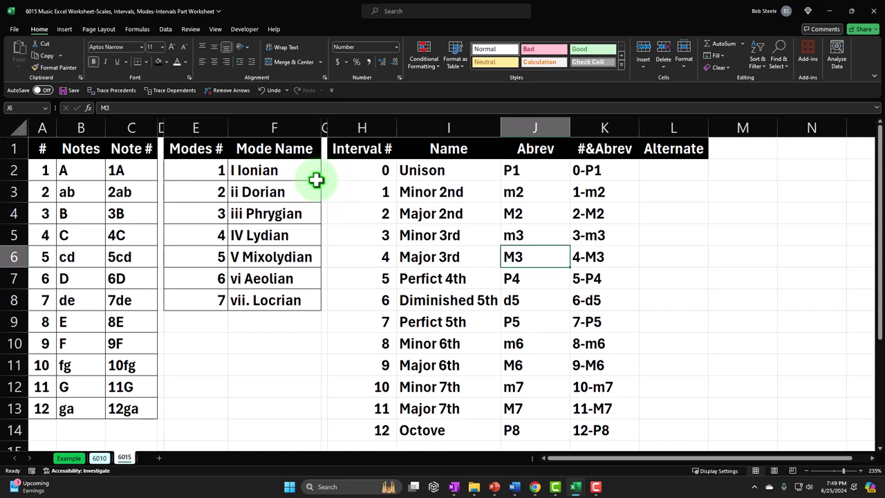
pyautogui.press('Up')
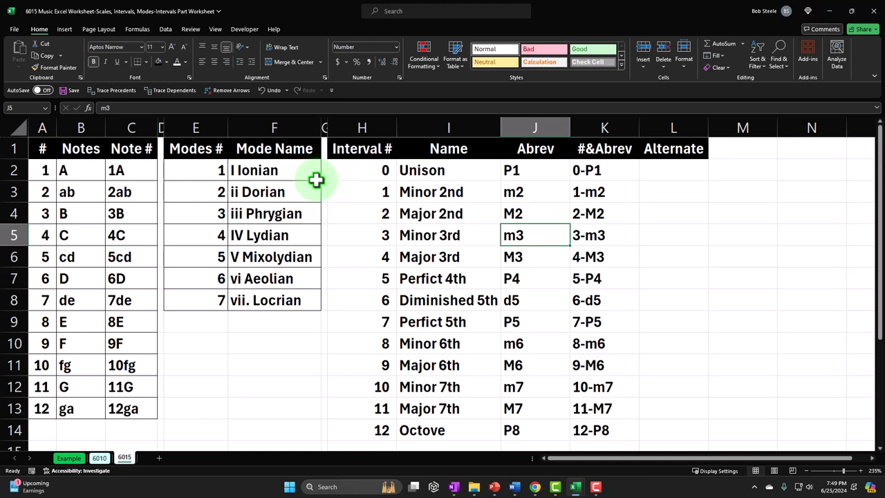
pyautogui.press('Down')
pyautogui.press('Down')
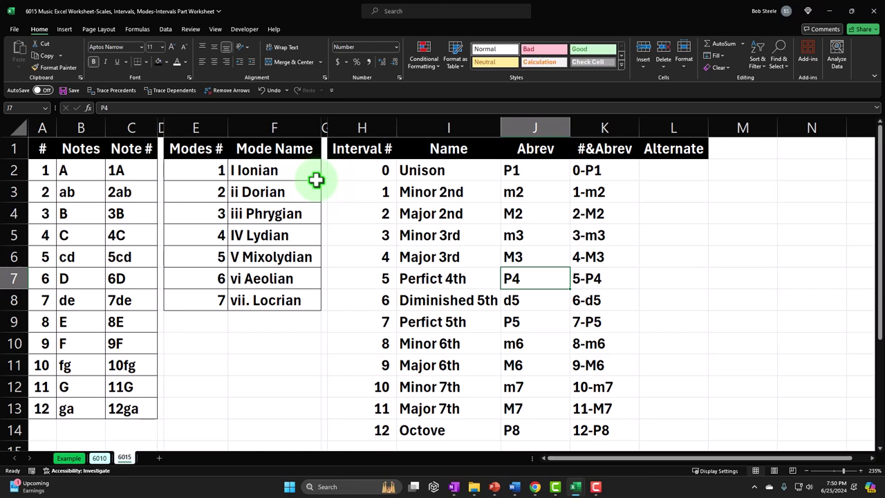
pyautogui.press('Down')
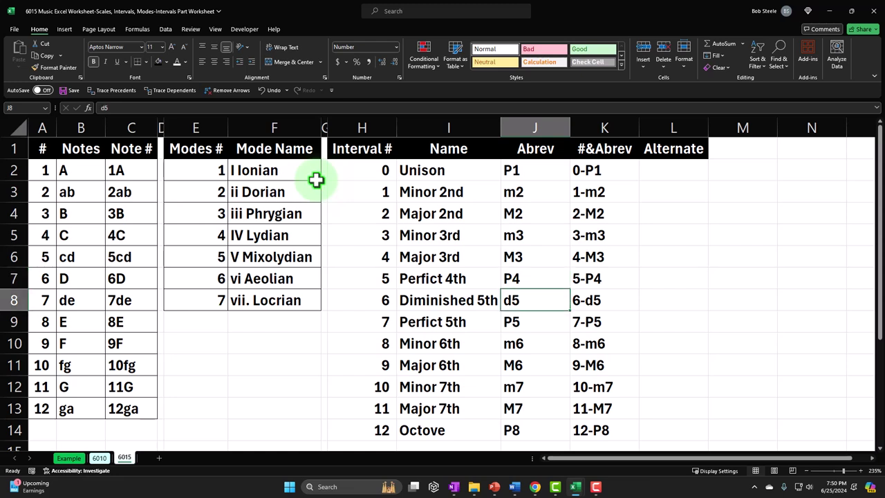
pyautogui.press('Left')
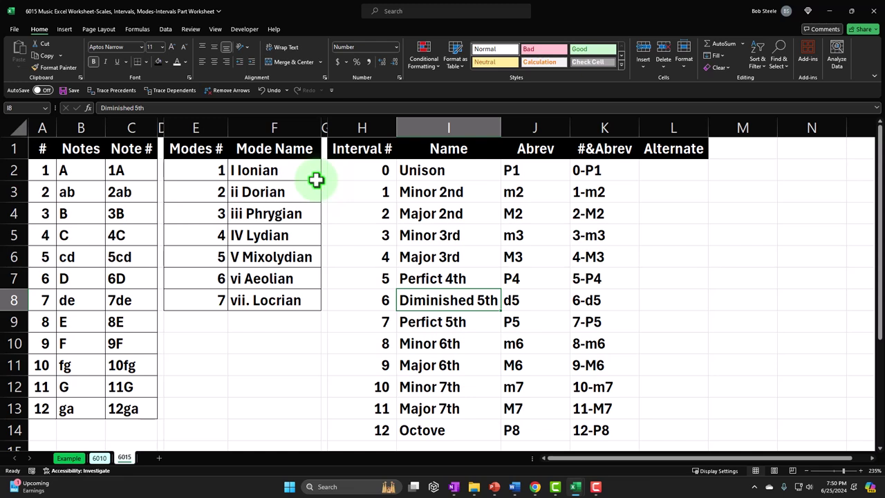
pyautogui.press('Left')
pyautogui.press('Right')
pyautogui.press('Right')
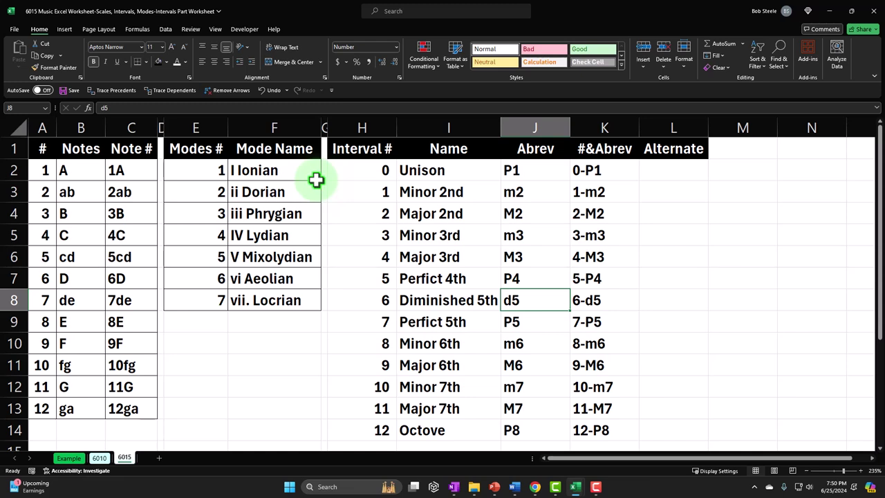
pyautogui.press('Left')
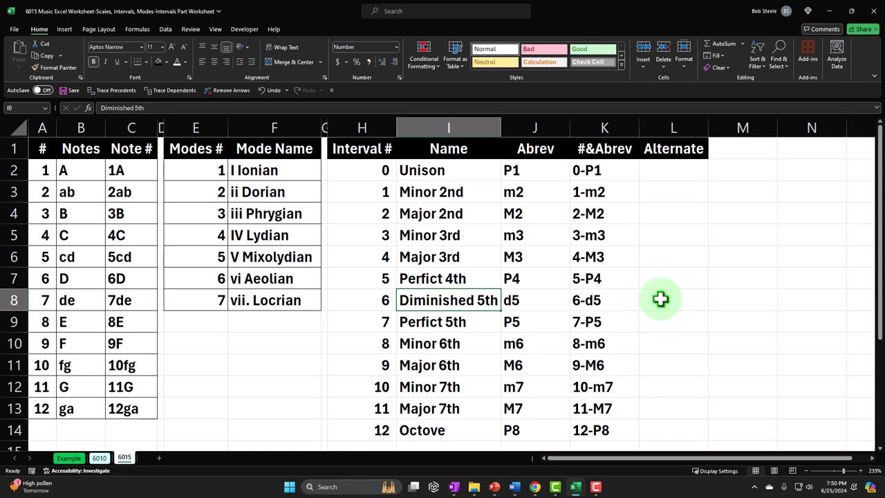
# - Review the abbreviations of intervals 7 to 12, comparing the minor and major 6ths and 7ths
pyautogui.press('Down')
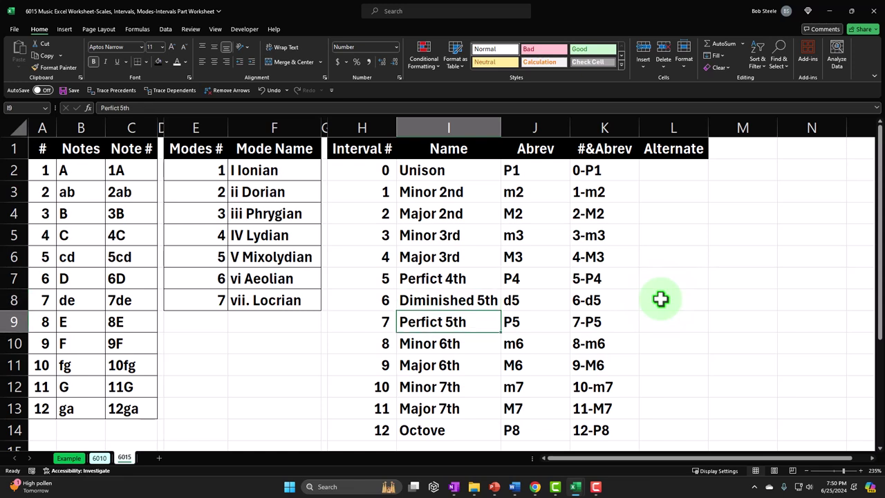
pyautogui.press('Right')
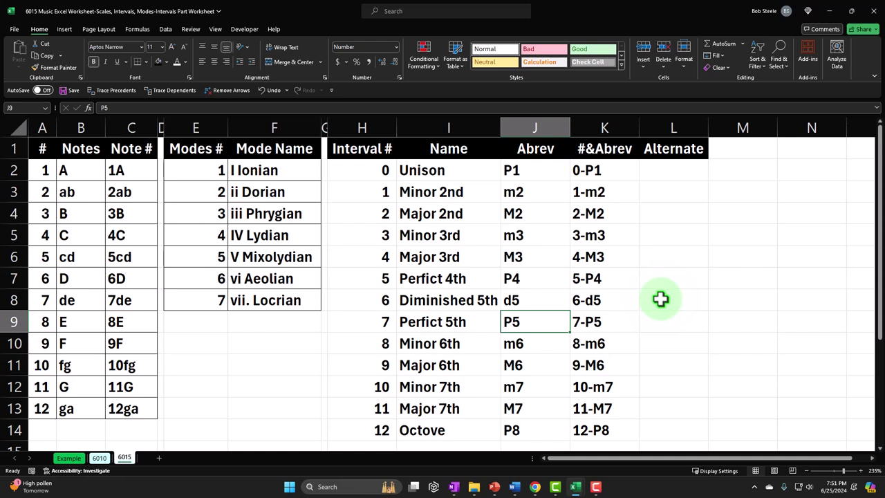
pyautogui.press('Down')
pyautogui.press('Down')
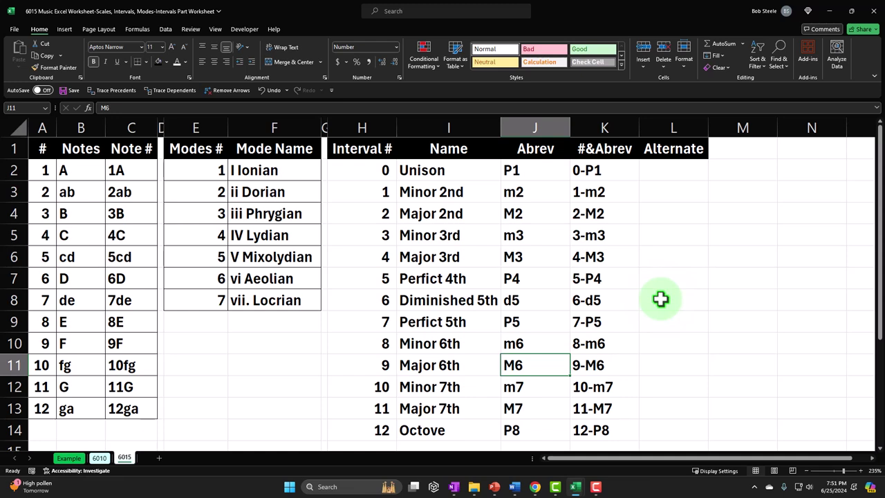
pyautogui.press('Up')
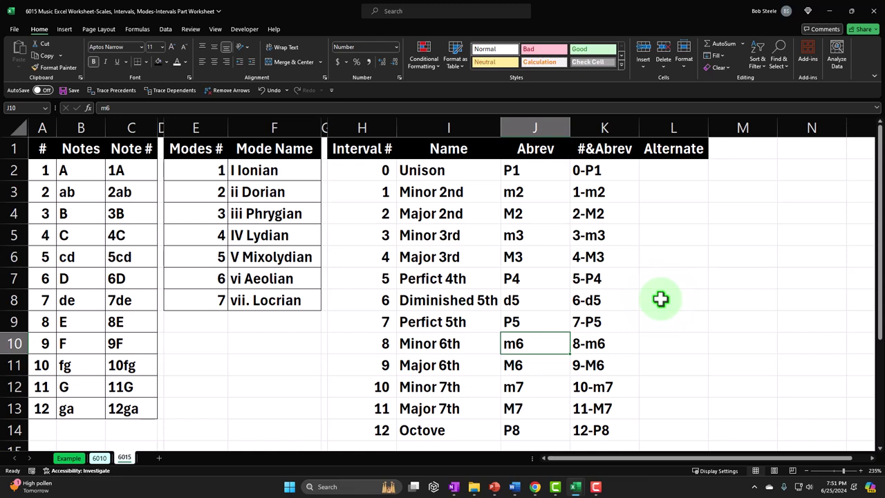
pyautogui.press('Down')
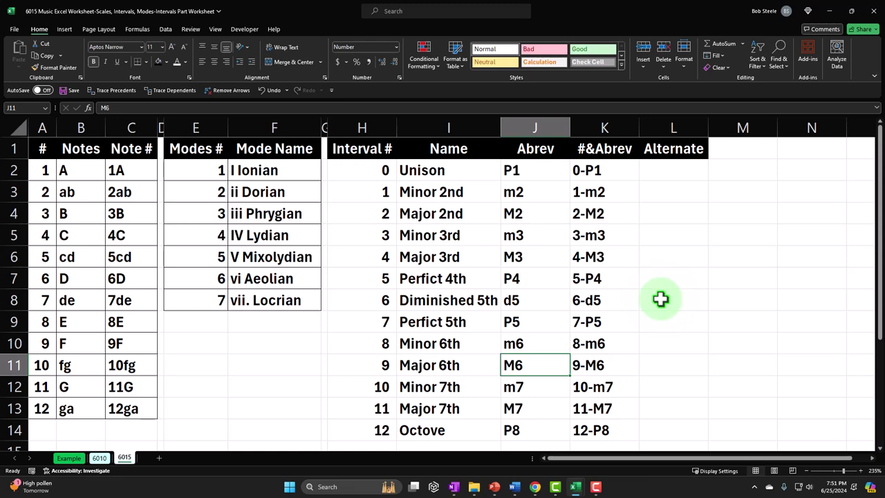
pyautogui.press('Up')
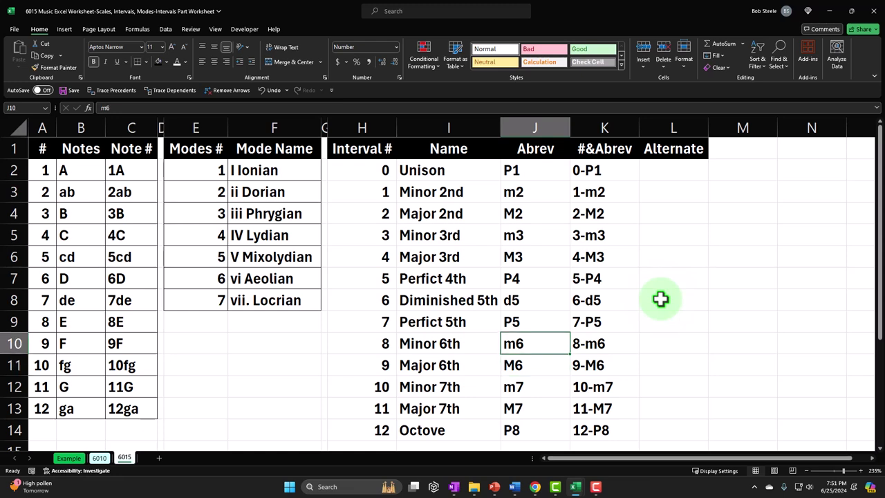
pyautogui.press('Down')
pyautogui.press('Down')
pyautogui.press('Down')
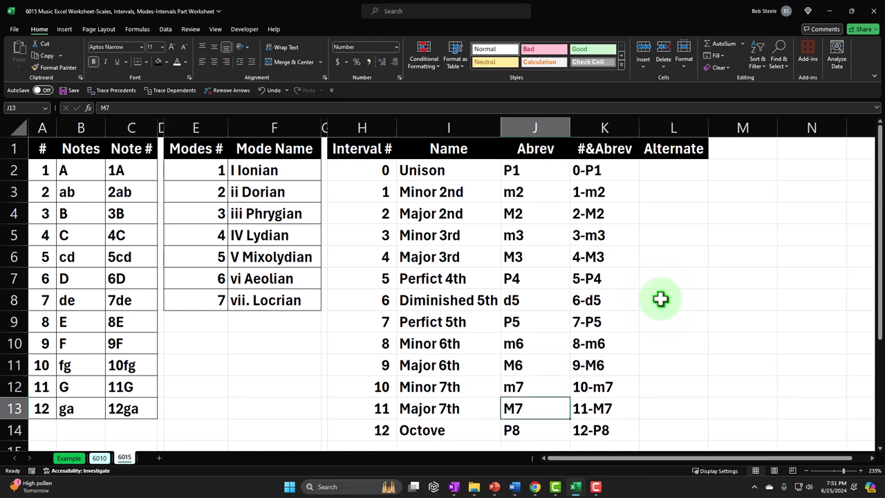
pyautogui.press('Up')
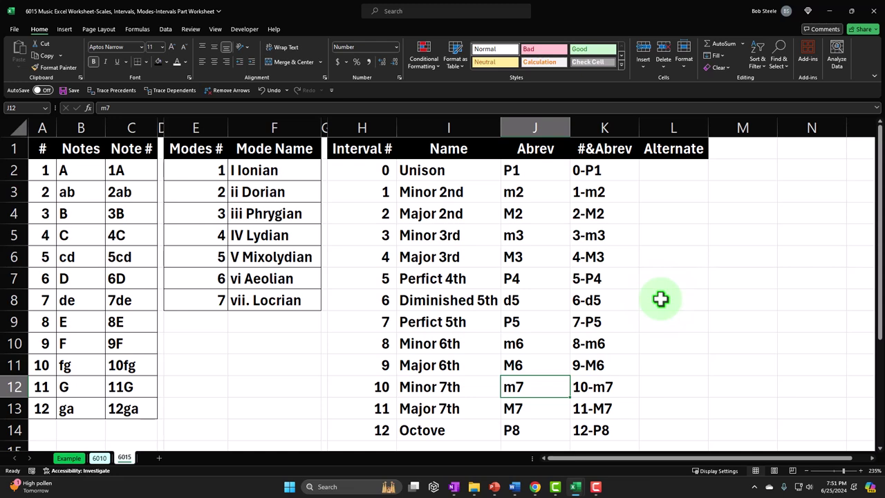
pyautogui.press('Down')
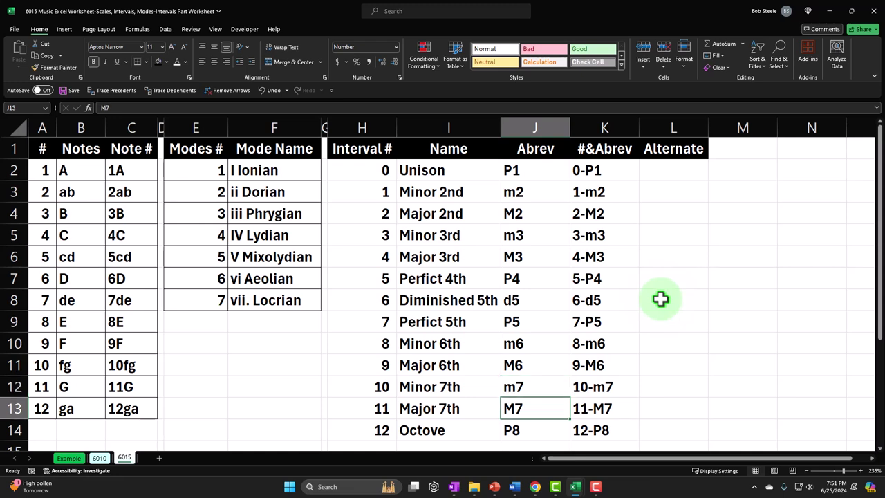
pyautogui.press('Up')
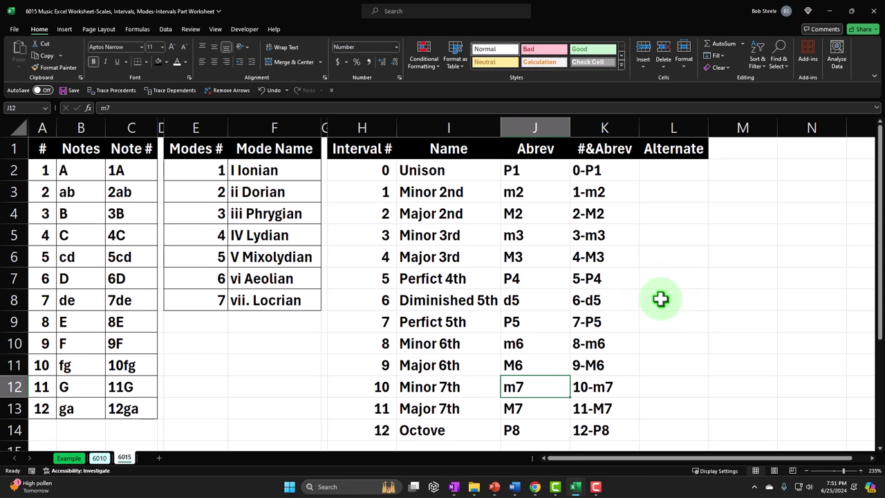
pyautogui.press('Down')
pyautogui.press('Down')
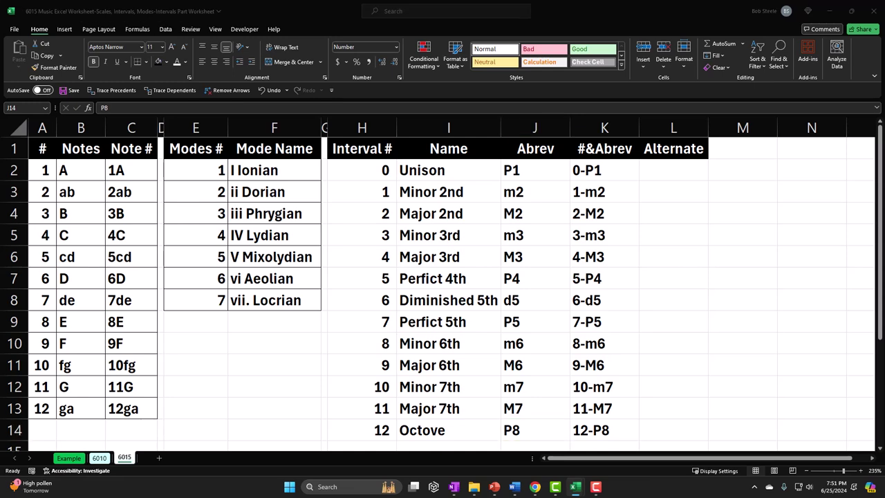
# - Copy the alternate interval names, Diminished 2nd through Augmented 7th, into L2:L14 under Alternate and fit column L to its contents
pyautogui.hotkey('ctrl', 'c')
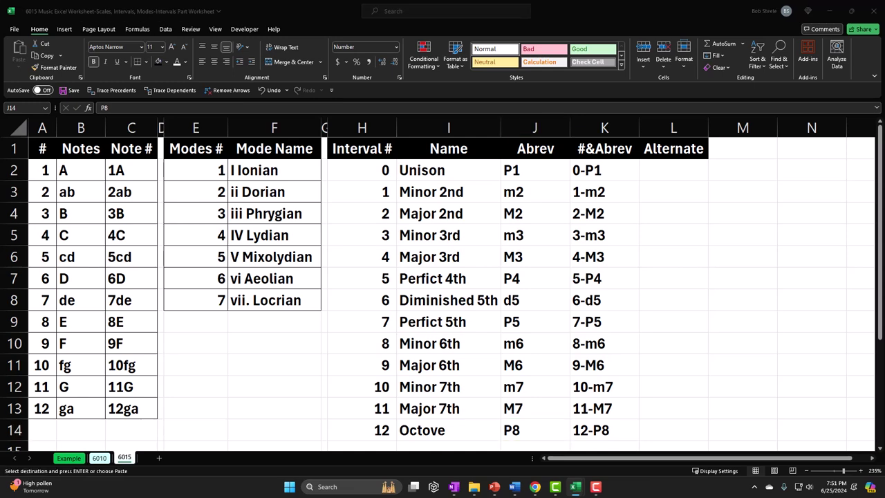
pyautogui.hotkey('ctrl', 'v')
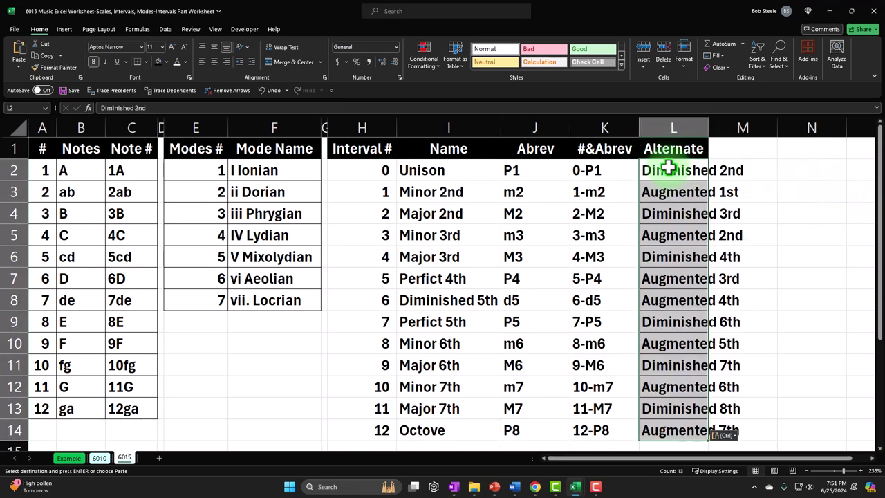
pyautogui.doubleClick(708, 123)
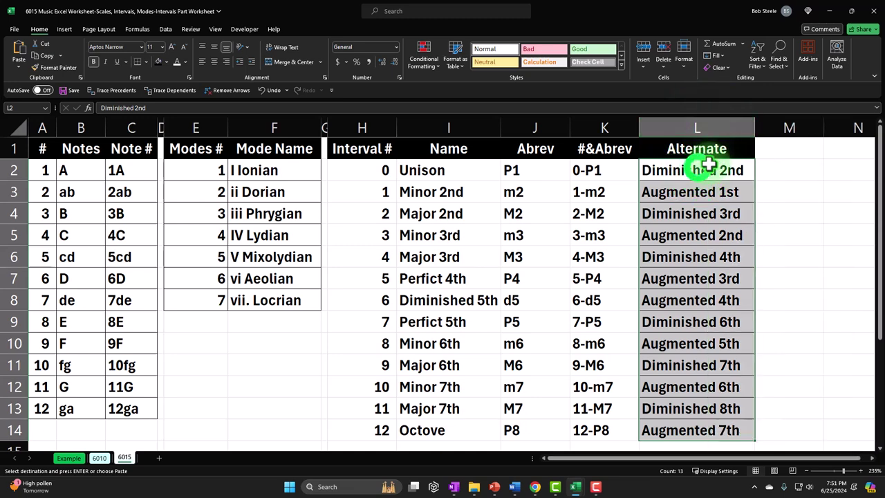
pyautogui.click(705, 171)
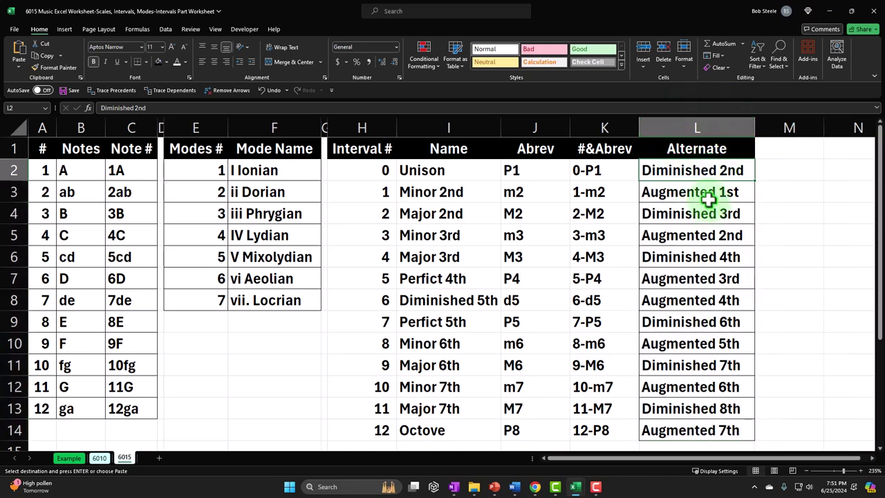
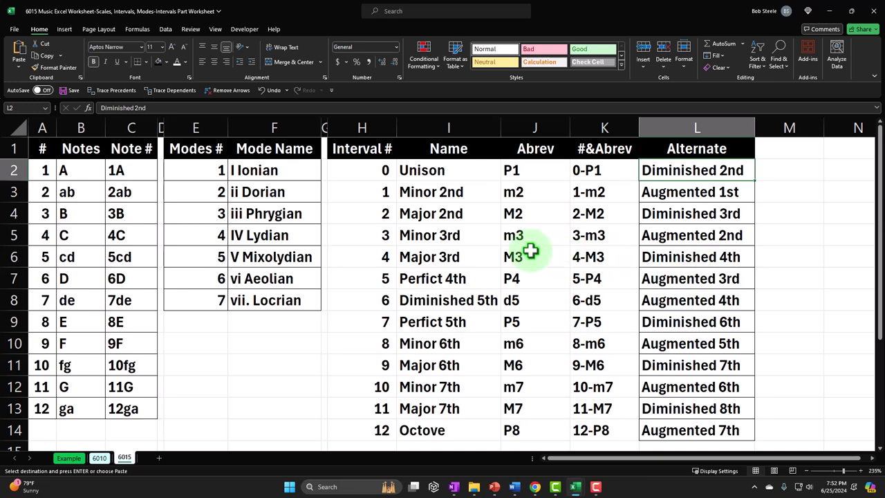
# - Apply all borders to the interval table's data cells H2:L14
pyautogui.moveTo(365, 172); pyautogui.dragTo(678, 420)
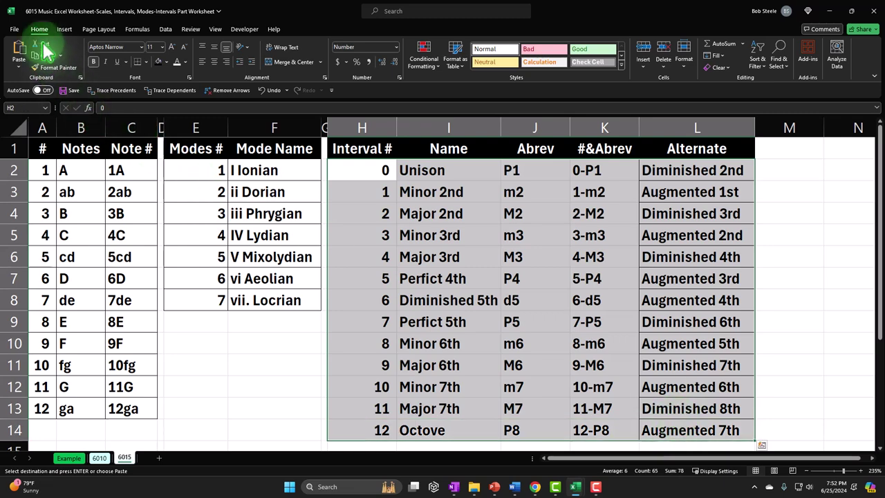
pyautogui.click(151, 62)
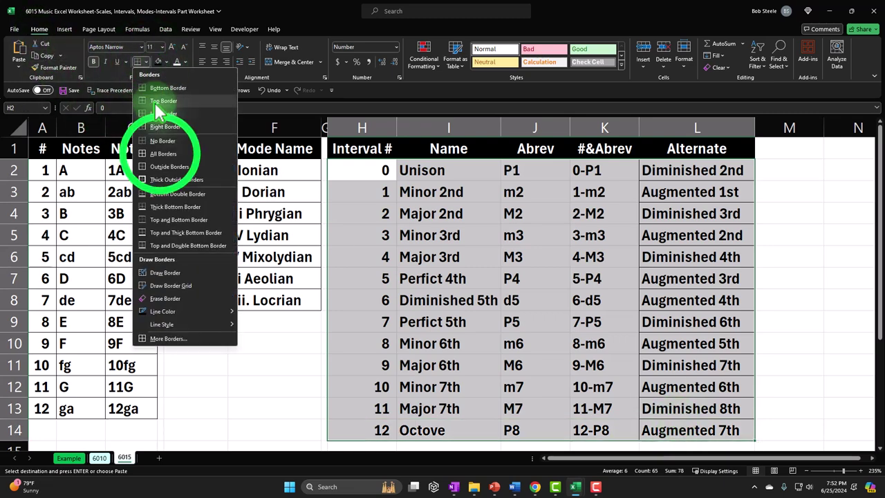
pyautogui.click(158, 148)
# - Spell-check the sheet and correct the misspelled word to Perfect in the 4th and 5th interval names
pyautogui.click(190, 29)
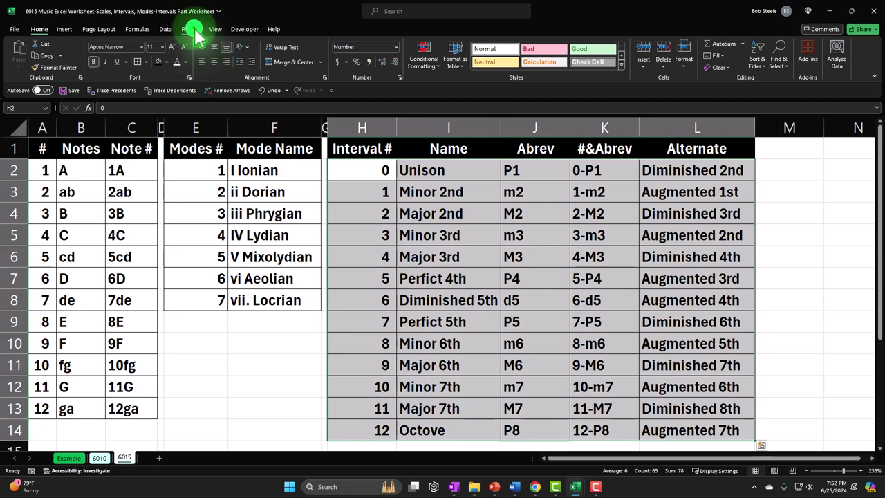
pyautogui.click(235, 277)
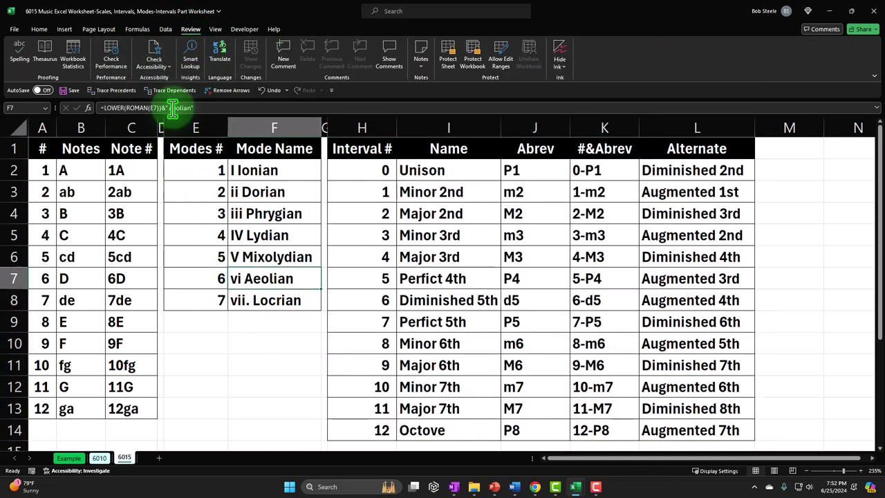
pyautogui.click(19, 52)
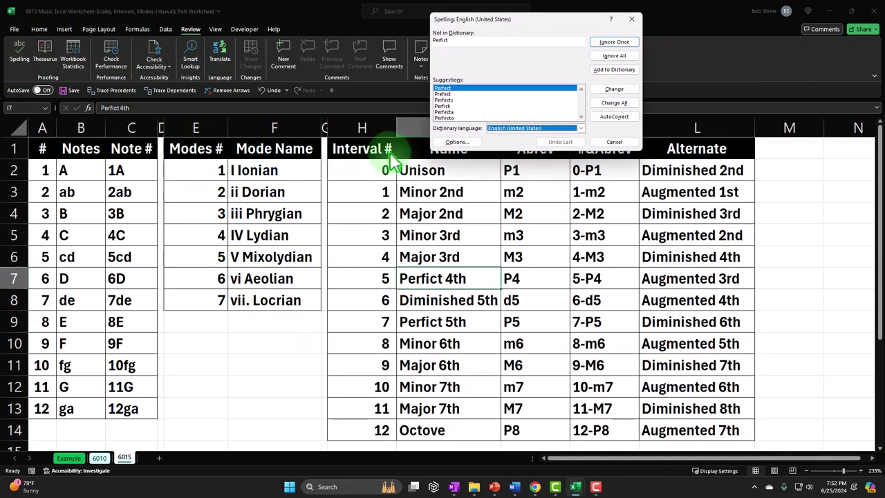
pyautogui.click(596, 101)
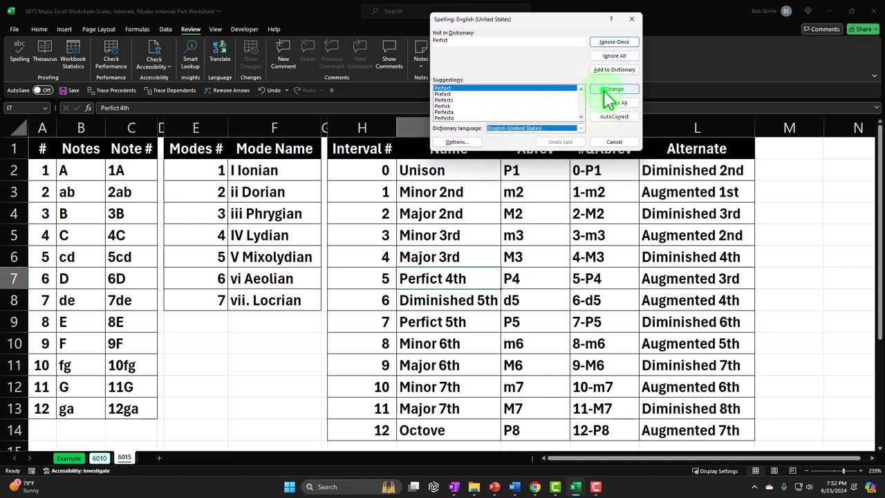
pyautogui.click(603, 91)
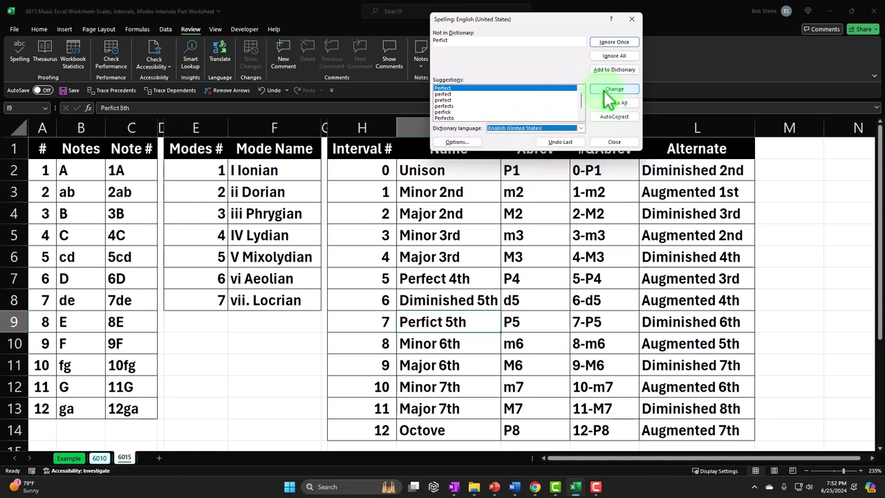
pyautogui.click(608, 97)
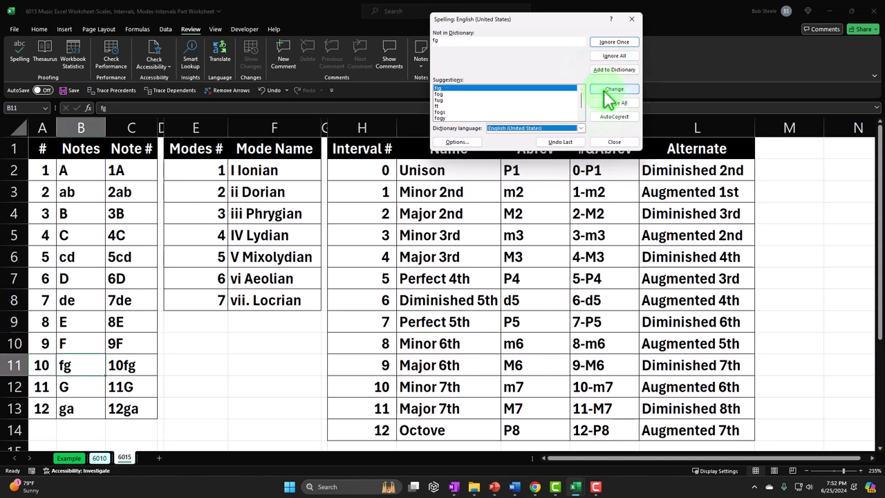
# - Ignore the note name fg and correct interval 12's name to Octave, continuing the check from the beginning of the sheet
pyautogui.click(634, 42)
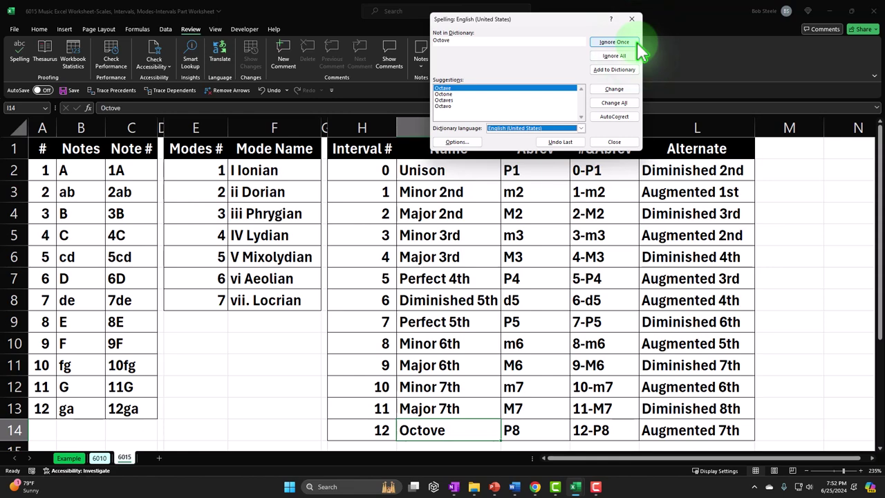
pyautogui.click(625, 89)
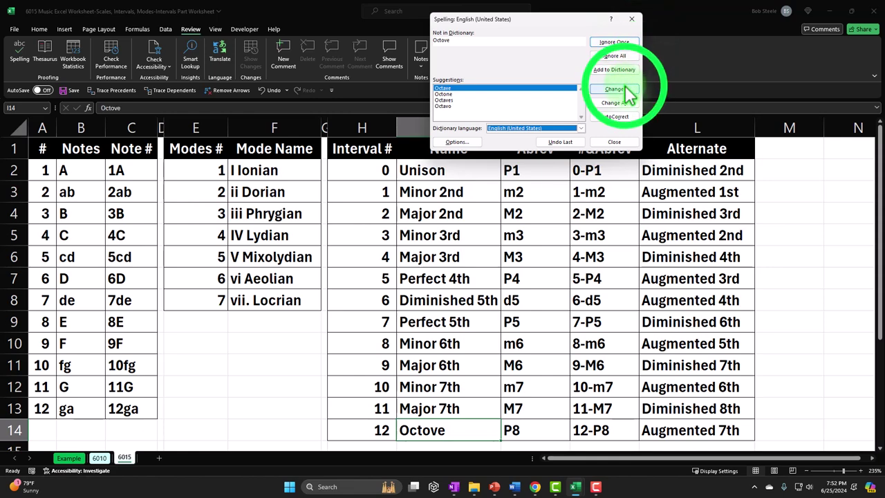
pyautogui.click(426, 269)
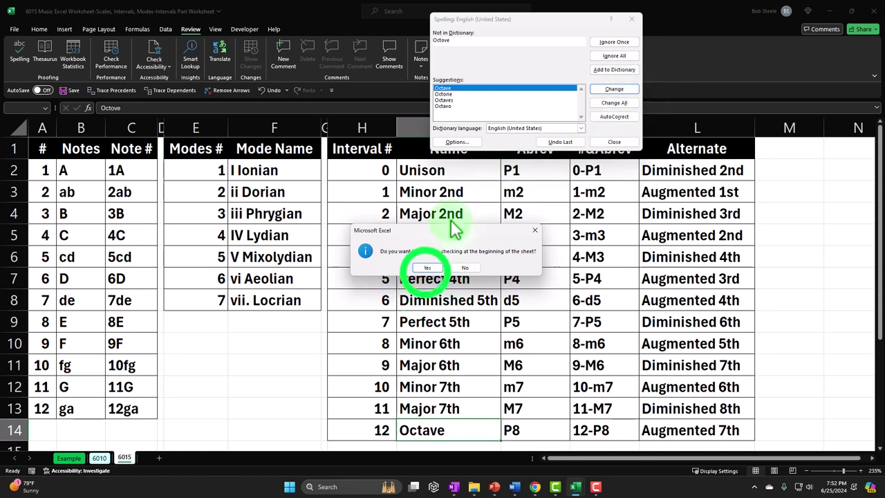
# - Ignore the flagged Abrev header once and finish the spelling check
pyautogui.click(614, 70)
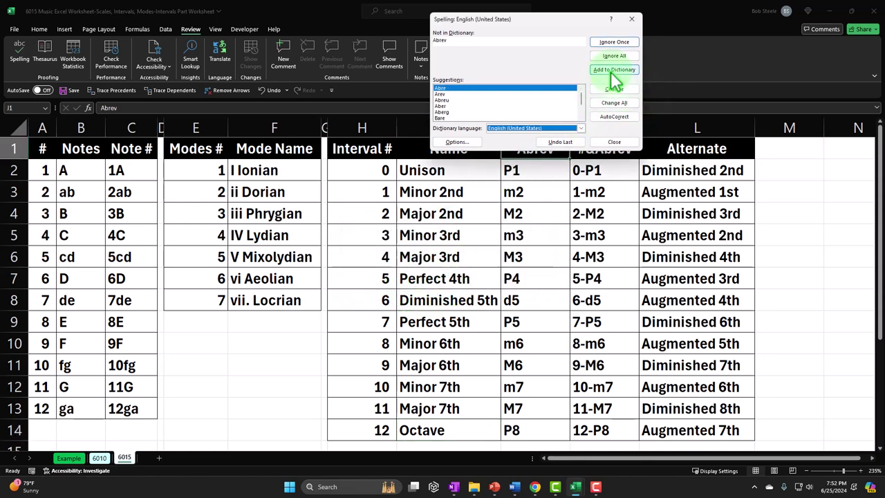
pyautogui.click(614, 43)
pyautogui.click(622, 46)
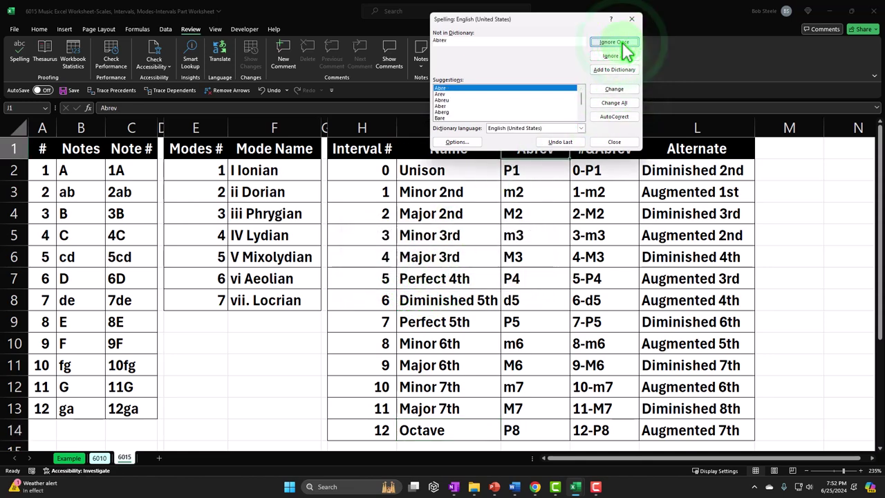
pyautogui.click(445, 268)
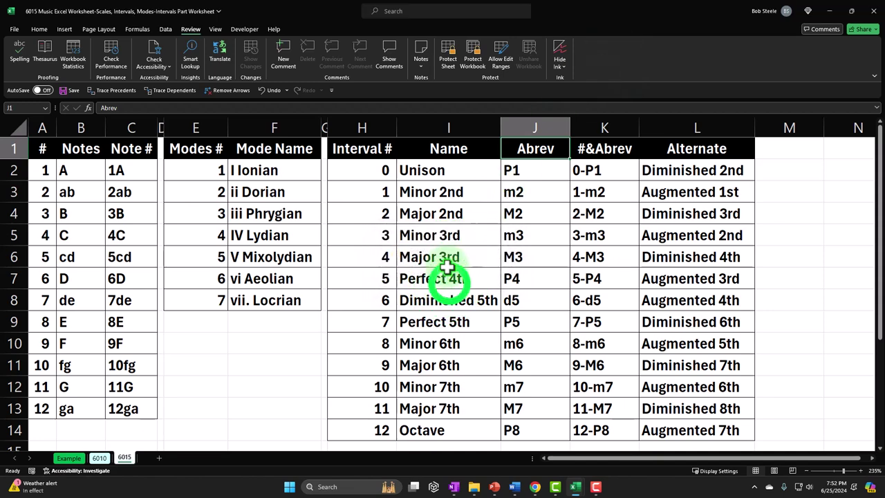
pyautogui.click(450, 280)
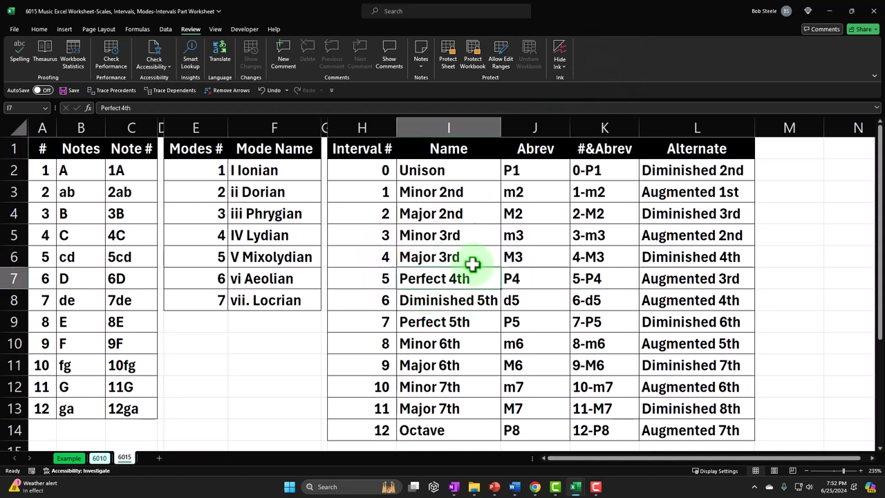
# - Open the Example sheet and review the mode names listed down the Musical Formulas Per Mode table
pyautogui.click(70, 458)
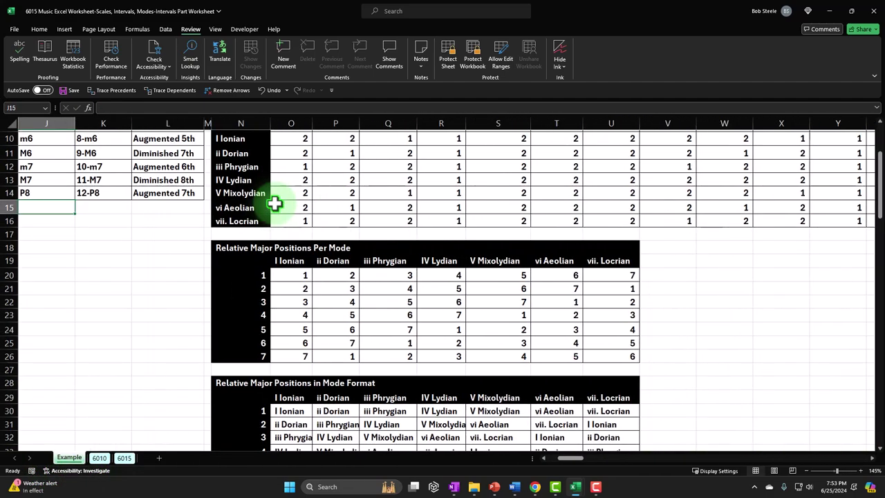
pyautogui.scroll(3, 275, 203)
pyautogui.moveTo(237, 166); pyautogui.dragTo(237, 235)
# - Examine the I Ionian column of the Musical Formulas Per Mode table, step by step from O3 through O9
pyautogui.click(288, 165)
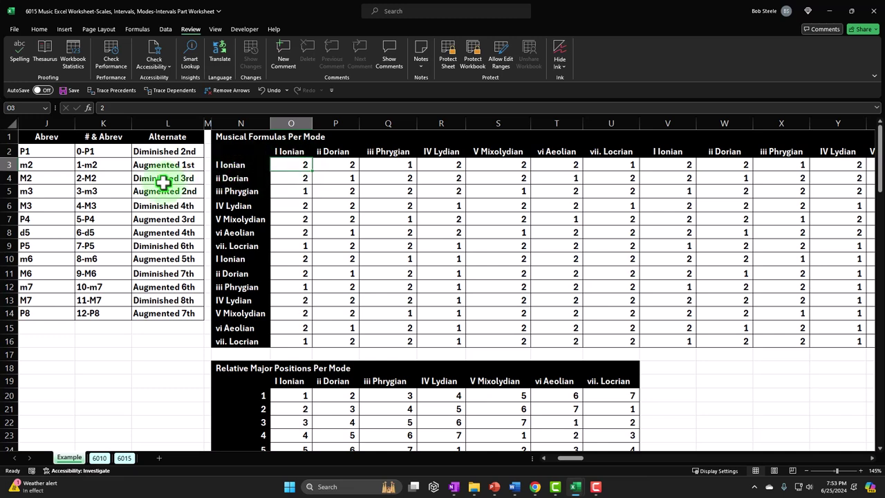
pyautogui.press('Down')
pyautogui.press('Down')
pyautogui.press('Down')
pyautogui.press('Down')
pyautogui.press('Down')
pyautogui.press('Down')
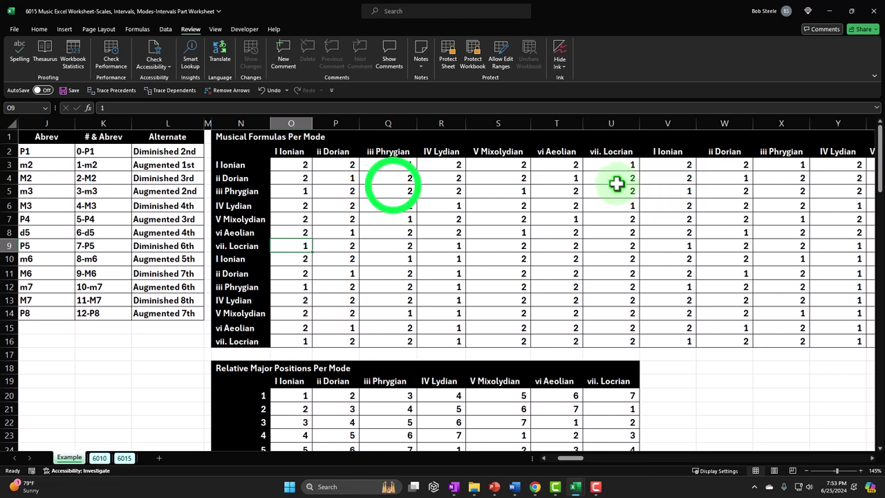
pyautogui.click(283, 164)
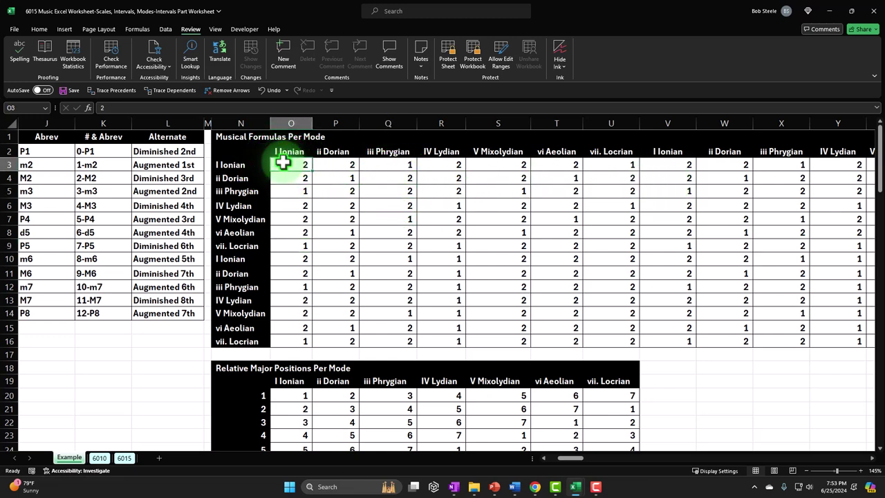